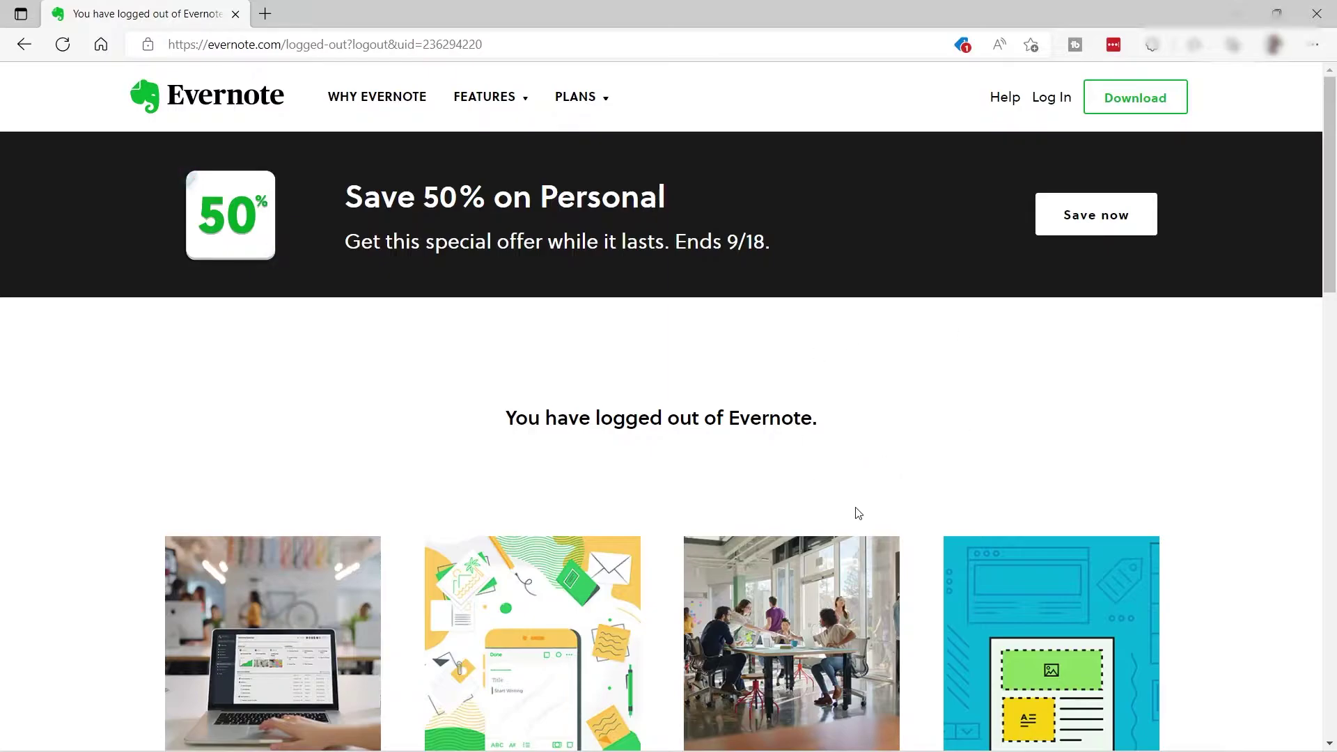
- Log back into the Evernote account to return to the web client's Home page
left_click(1050, 98)
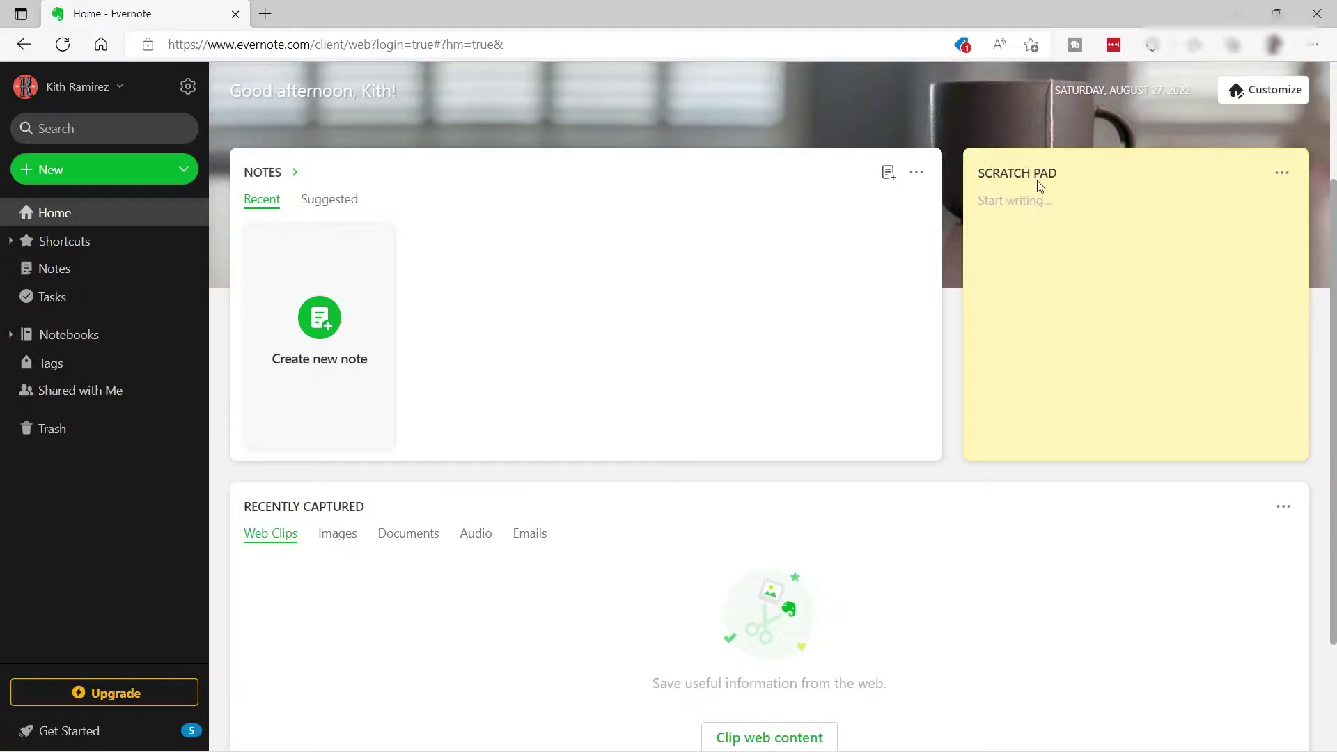
left_click(1050, 207)
- Enter Home page customization and place the Calendar widget below the Notes panel
left_click(1275, 97)
left_click(1273, 93)
left_click(1271, 92)
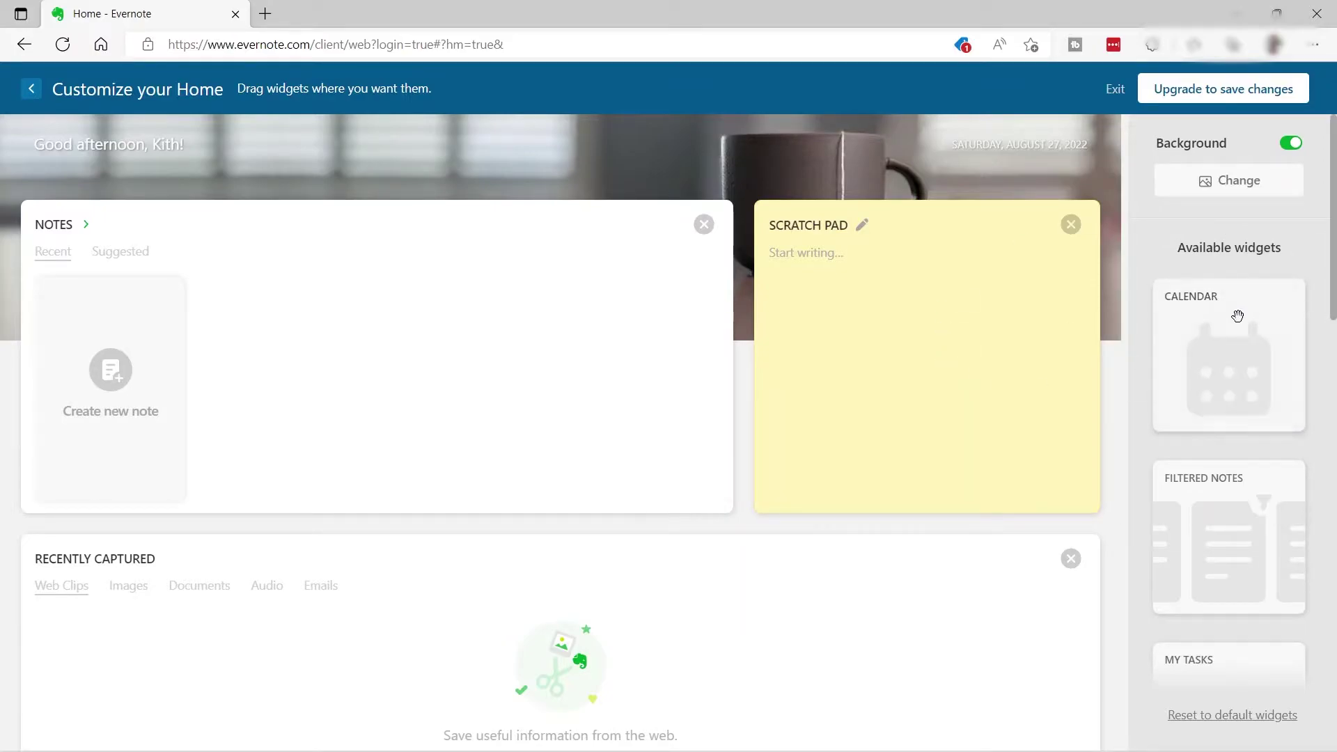
left_click_drag(1203, 337, 245, 528)
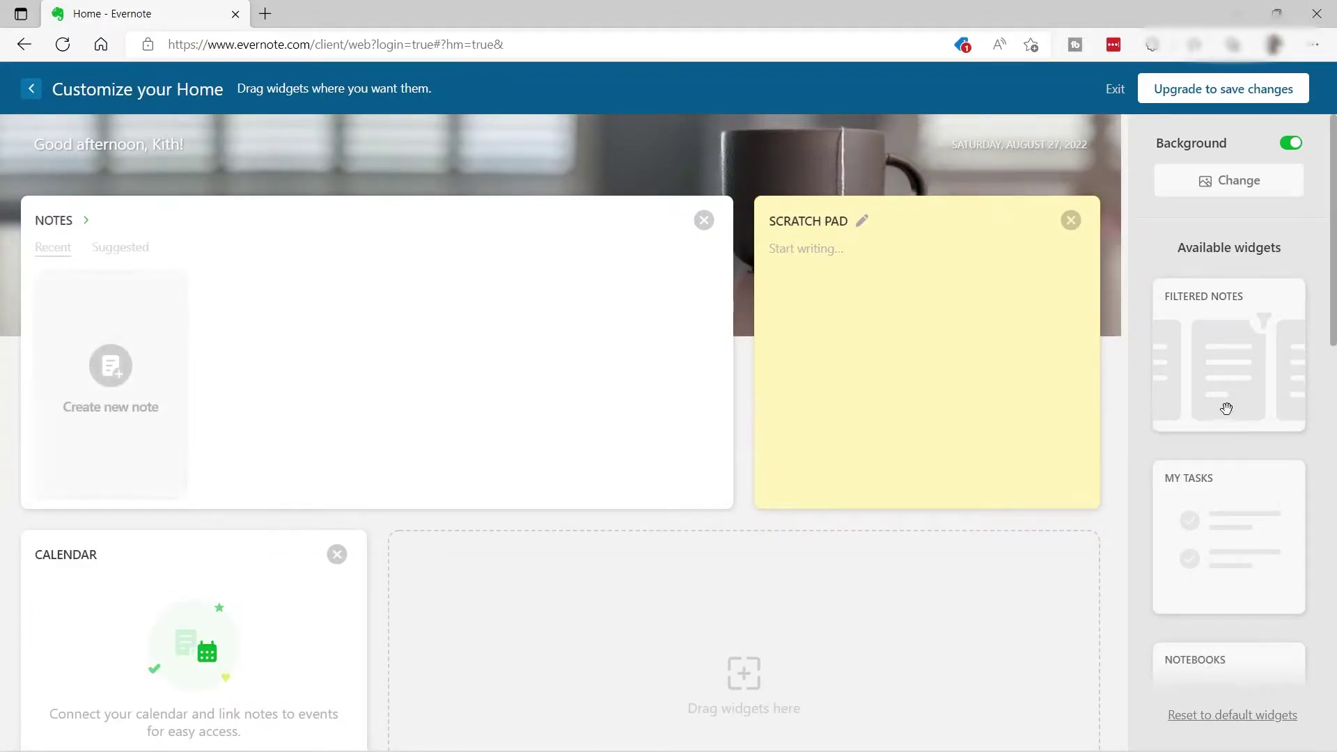
- Place the My Tasks widget beside the Calendar widget
scroll(1223, 404, "down", 3)
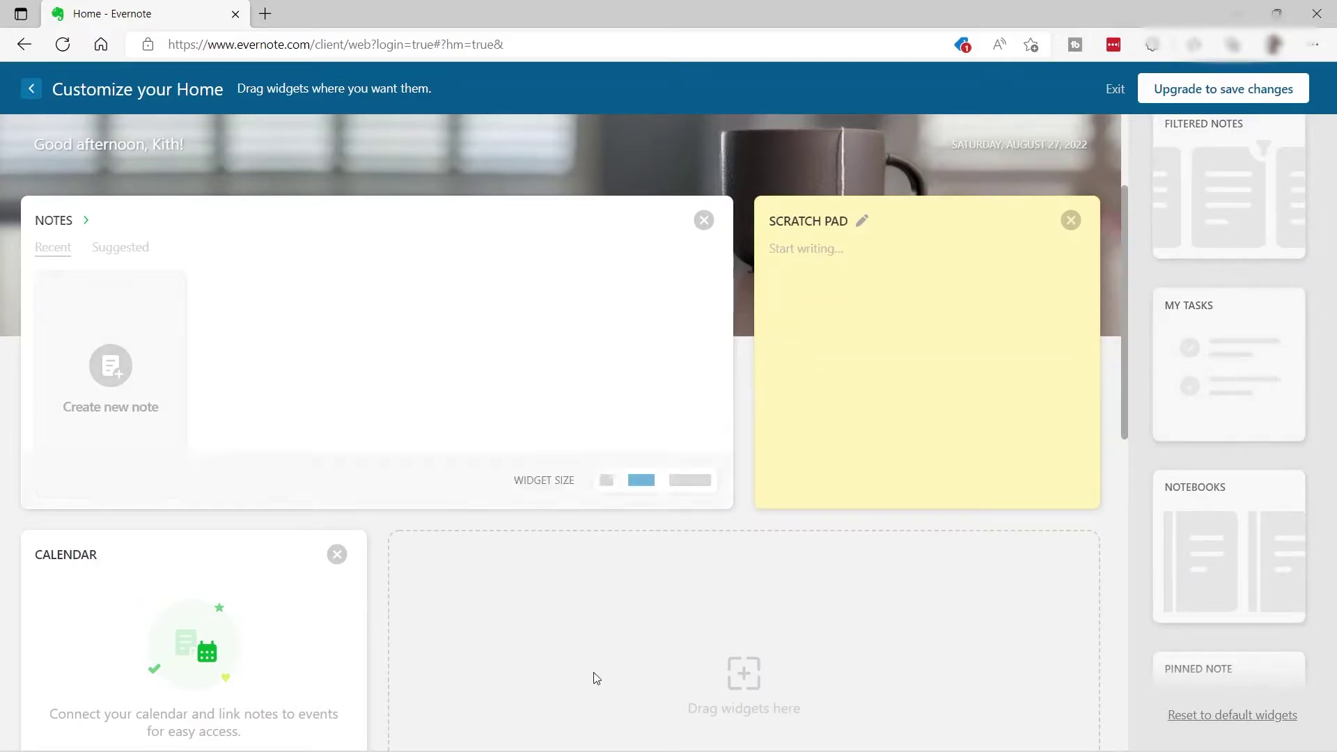
left_click_drag(1268, 353, 571, 623)
scroll(870, 516, "down", 3)
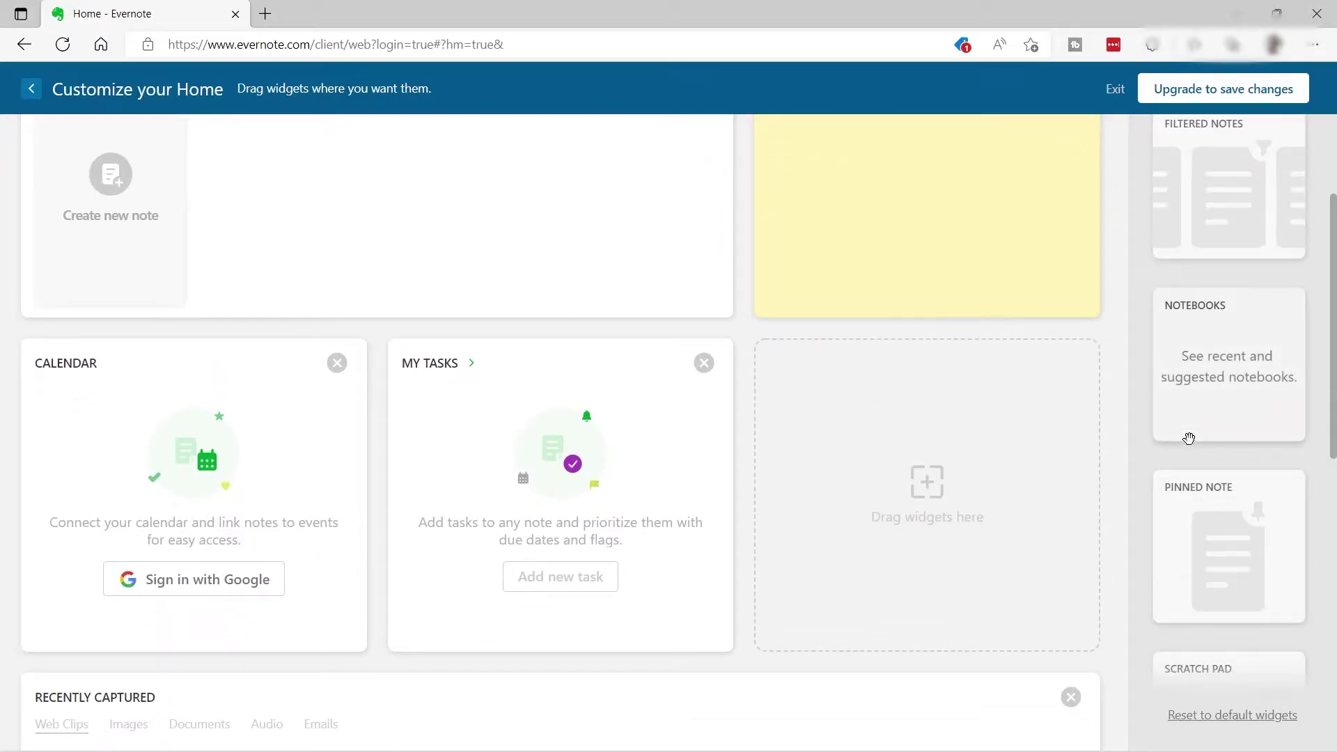
scroll(1033, 333, "up", 5)
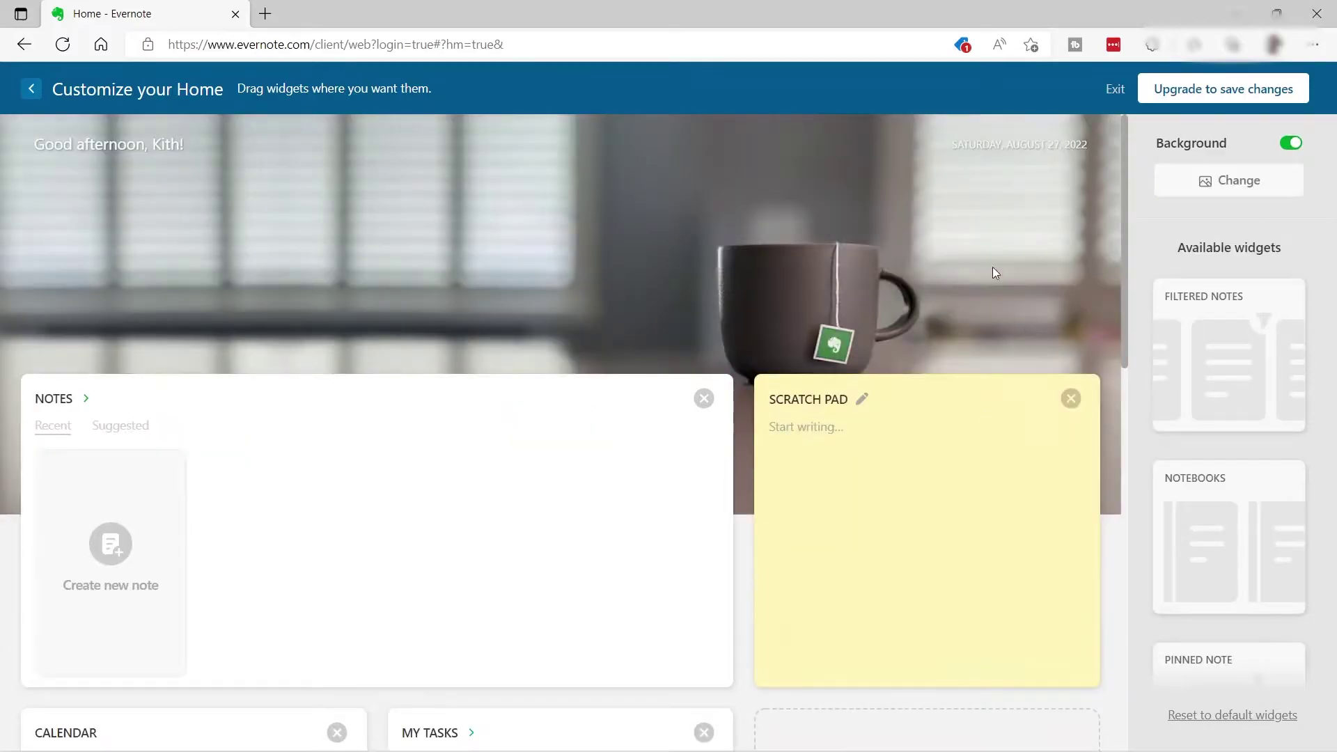
- Finish customizing the Home page and start a new sketch
left_click(31, 89)
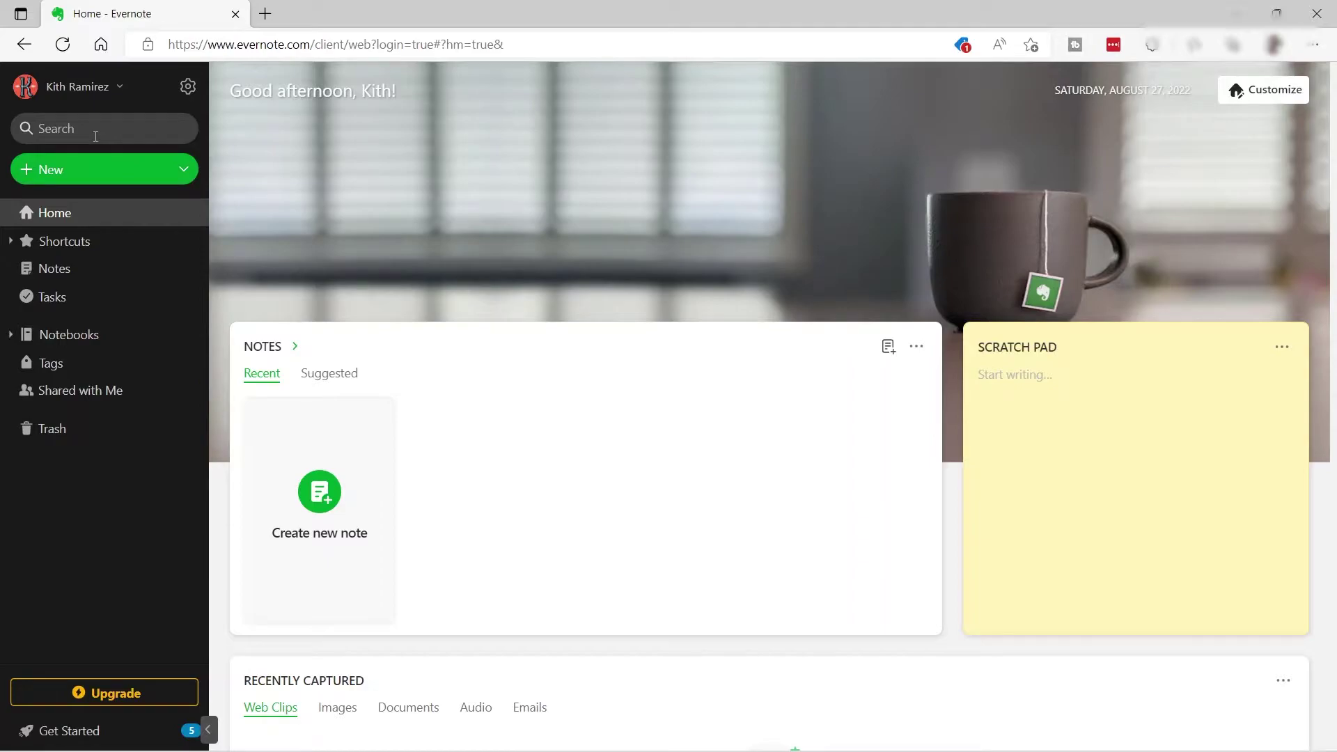
left_click(96, 175)
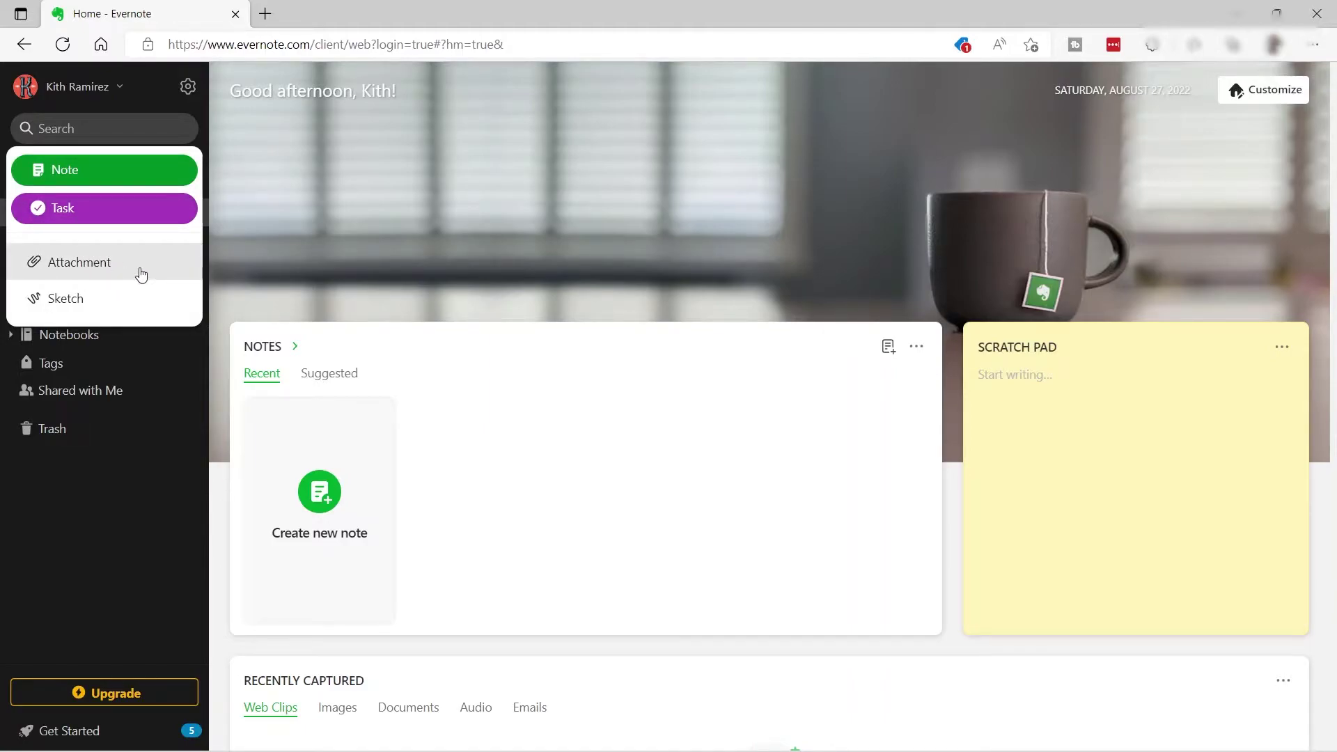
left_click(81, 300)
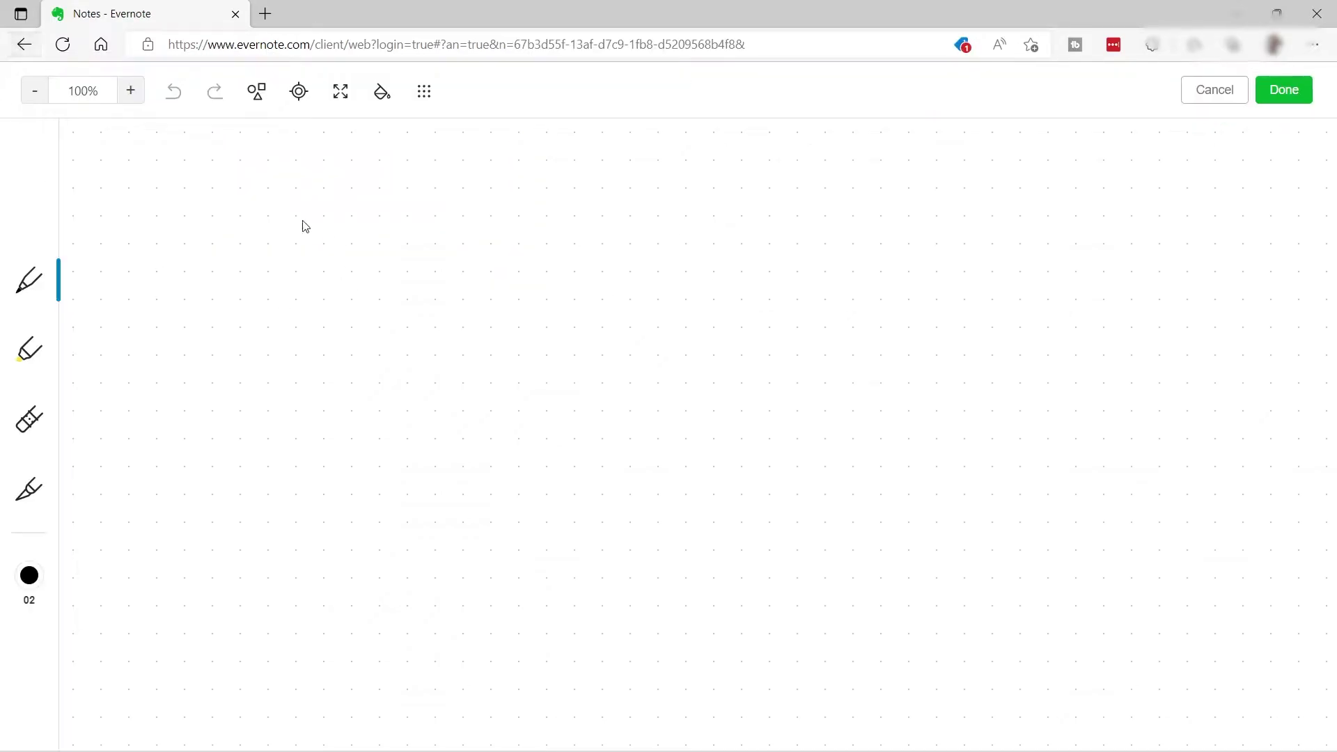
- Draw three freehand strokes on the canvas, then cancel and discard the sketch
mouse_move(298, 320)
left_mouse_down()
mouse_move(594, 206)
mouse_move(794, 394)
mouse_move(775, 385)
left_mouse_up()
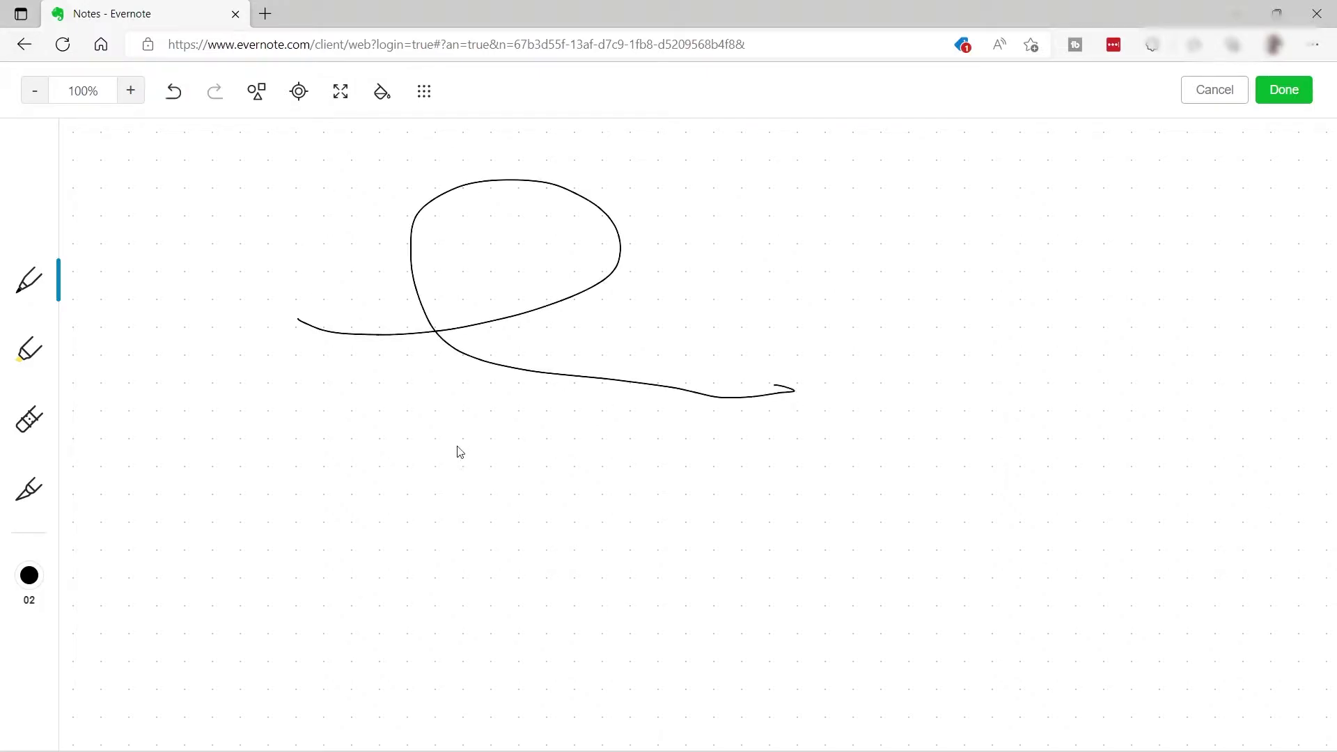
mouse_move(454, 469)
left_mouse_down()
mouse_move(785, 216)
mouse_move(780, 411)
mouse_move(884, 398)
left_mouse_up()
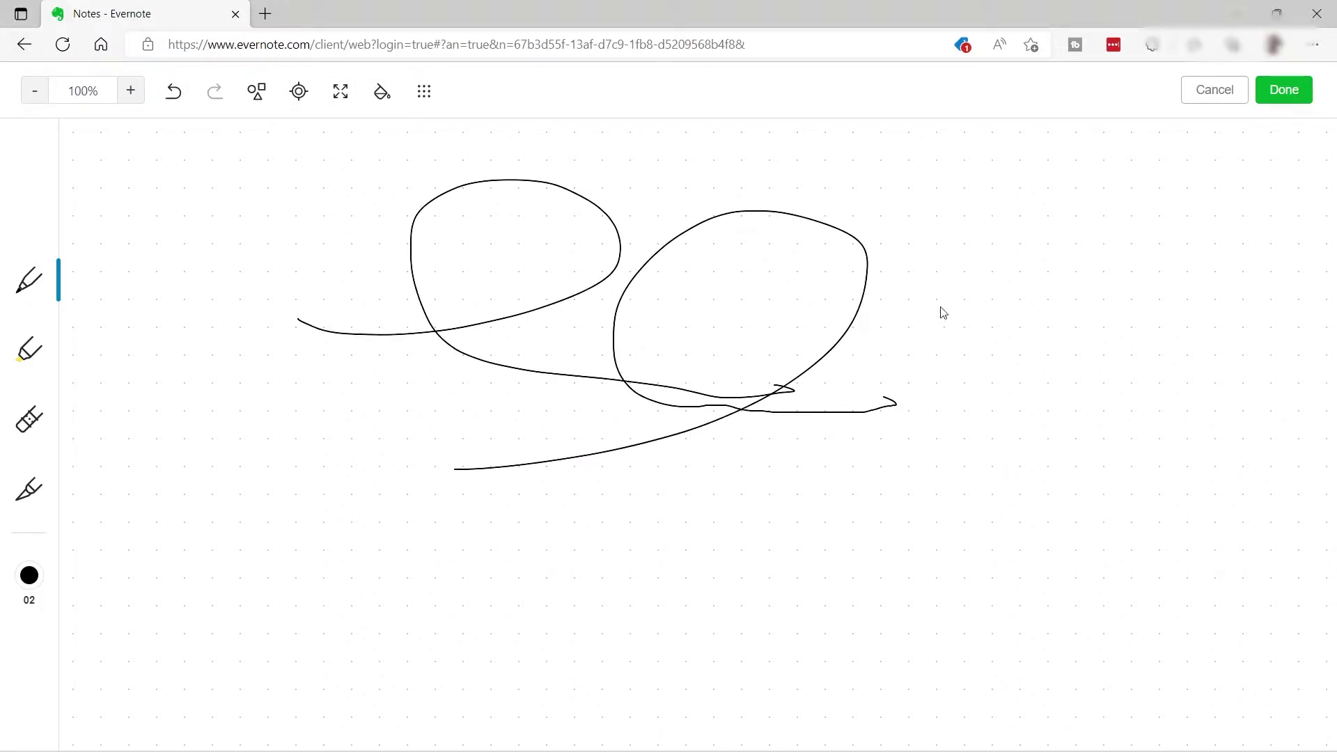
mouse_move(1057, 239)
left_mouse_down()
mouse_move(964, 462)
mouse_move(1077, 337)
mouse_move(1009, 227)
mouse_move(1100, 407)
left_mouse_up()
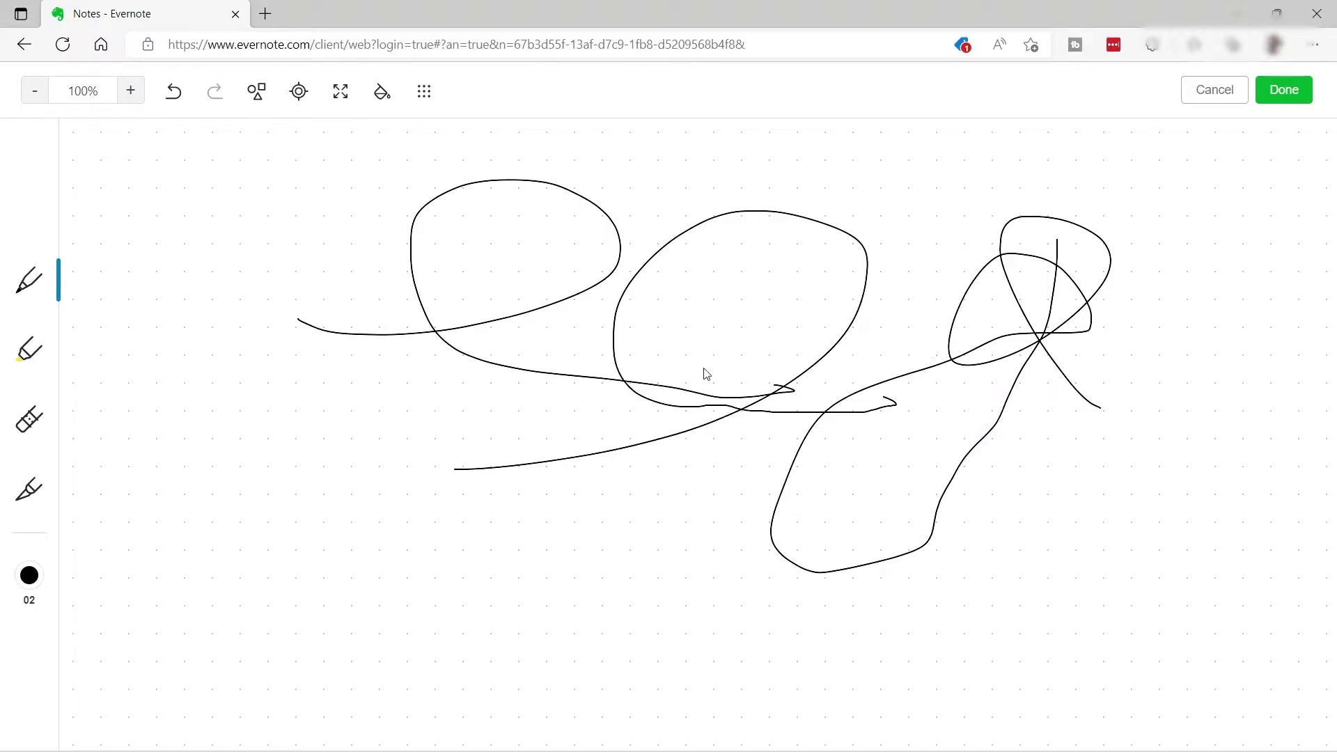
left_click(1212, 95)
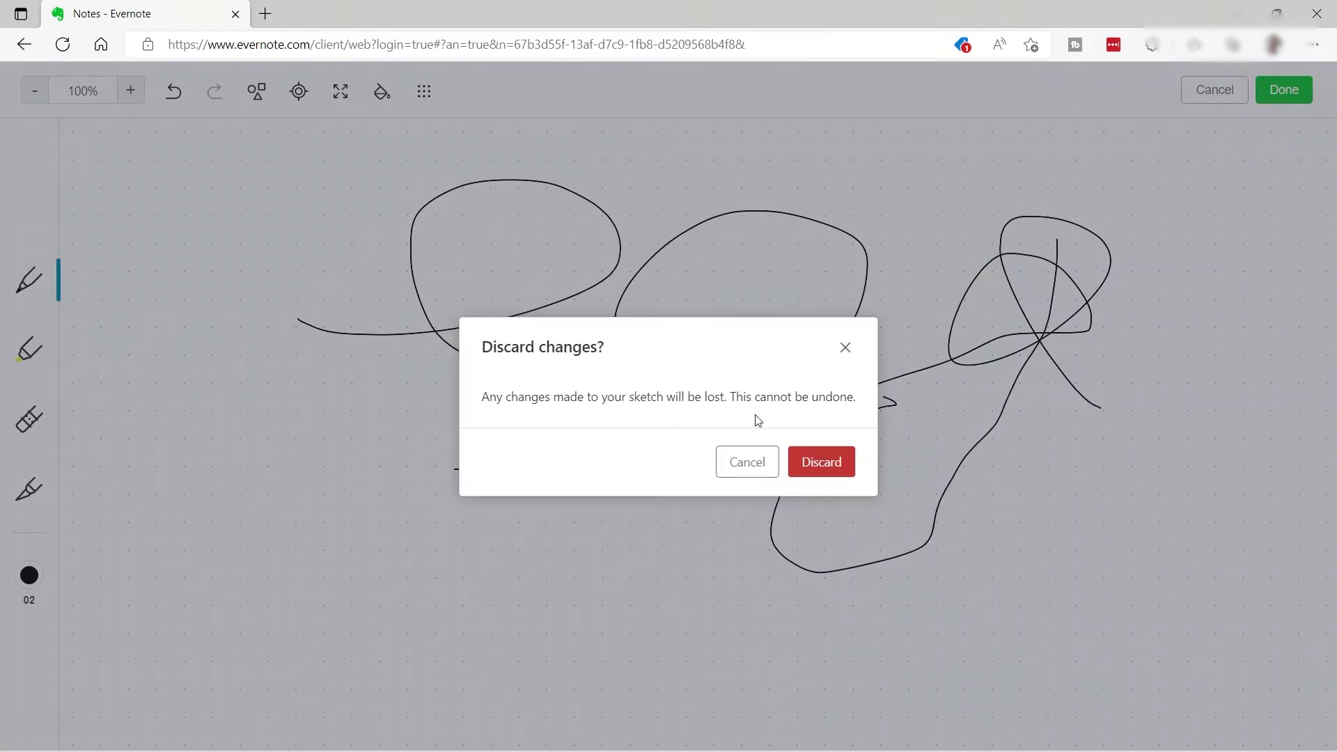
left_click(835, 460)
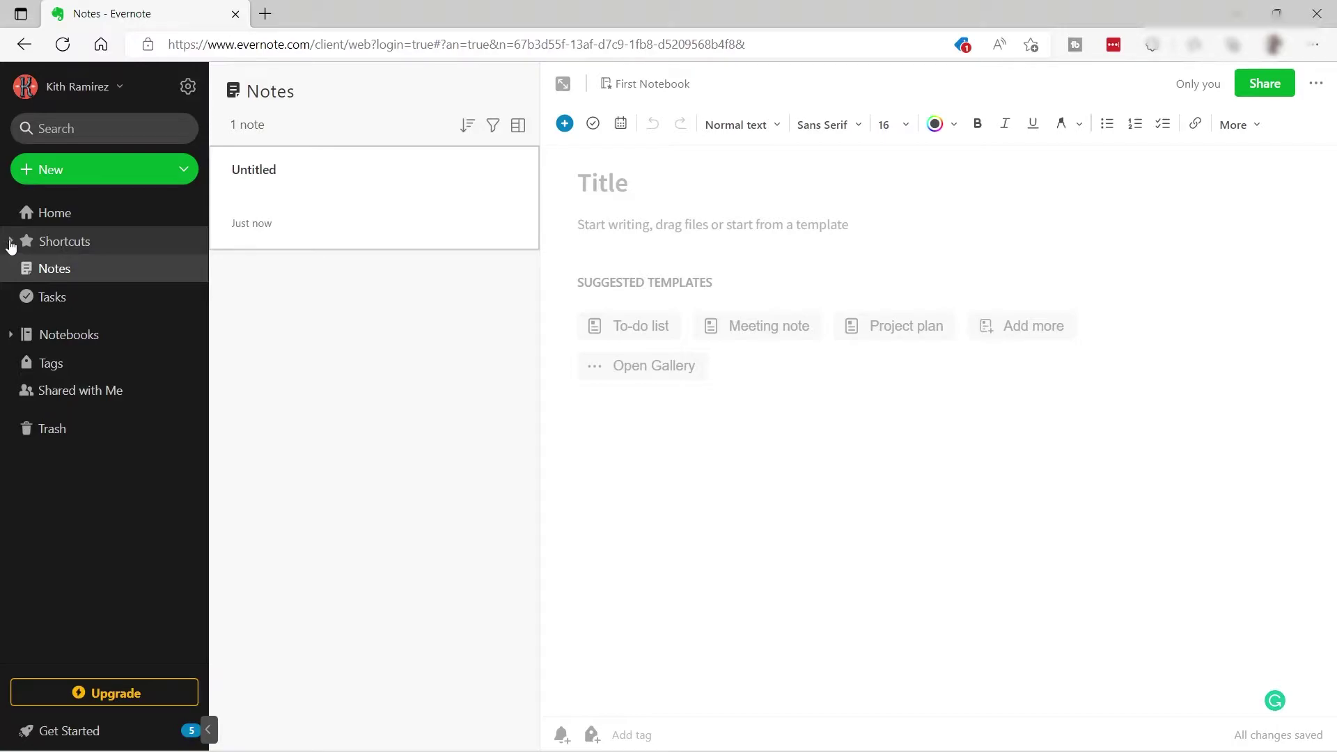
- Go from Tasks to the Notebooks page, which lists only First Notebook
mouse_move(77, 268)
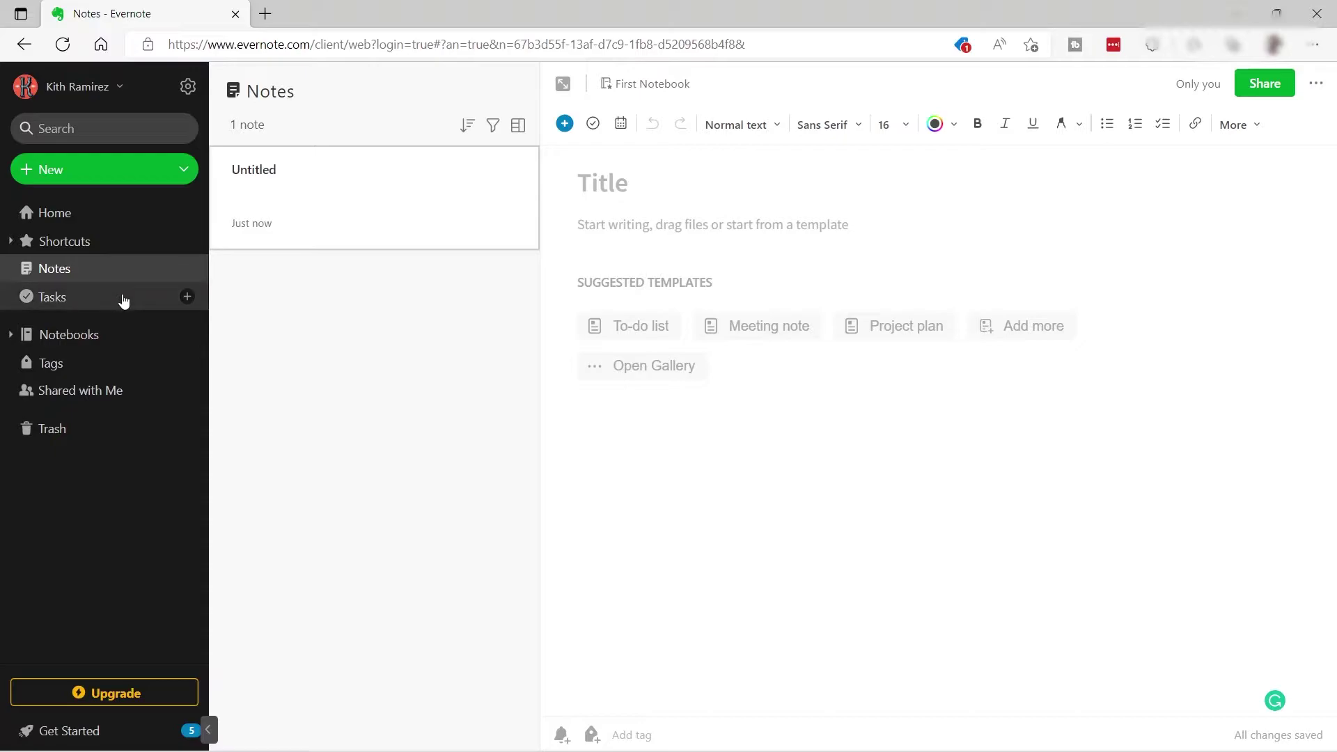
left_click(71, 296)
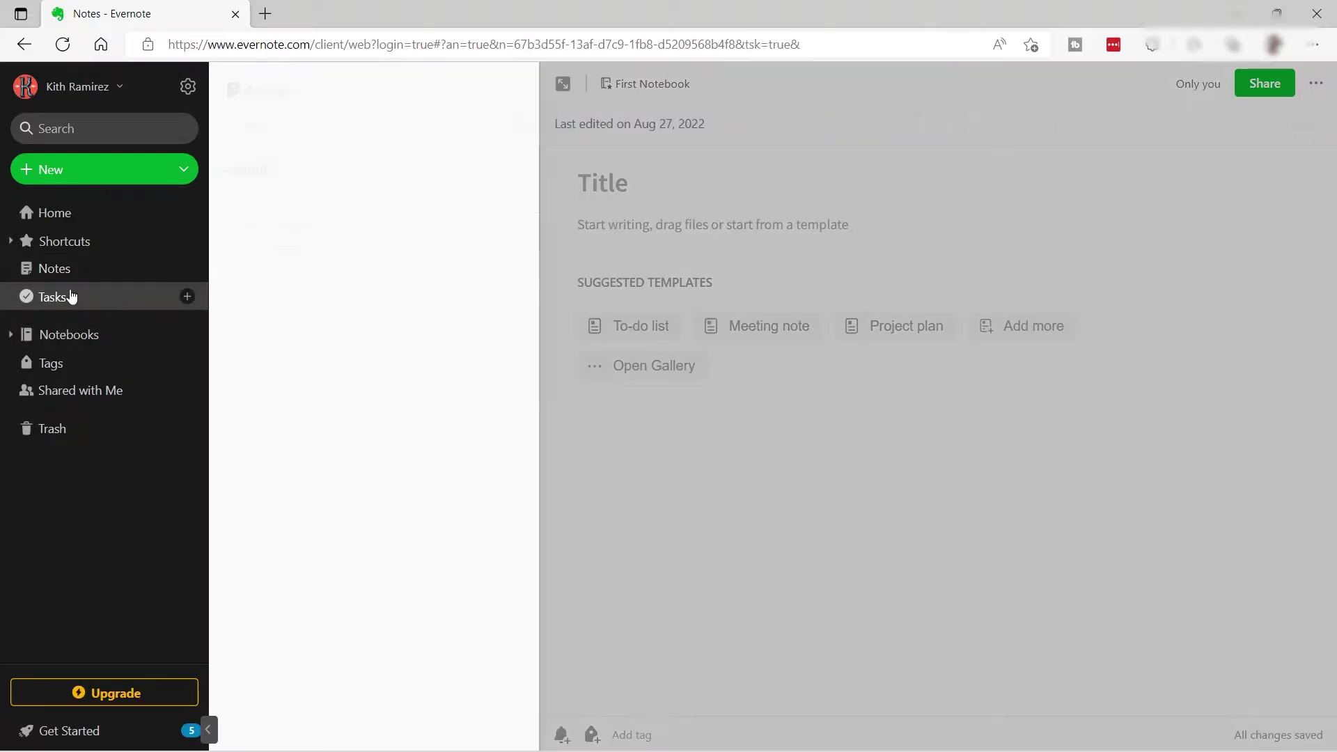
left_click(68, 337)
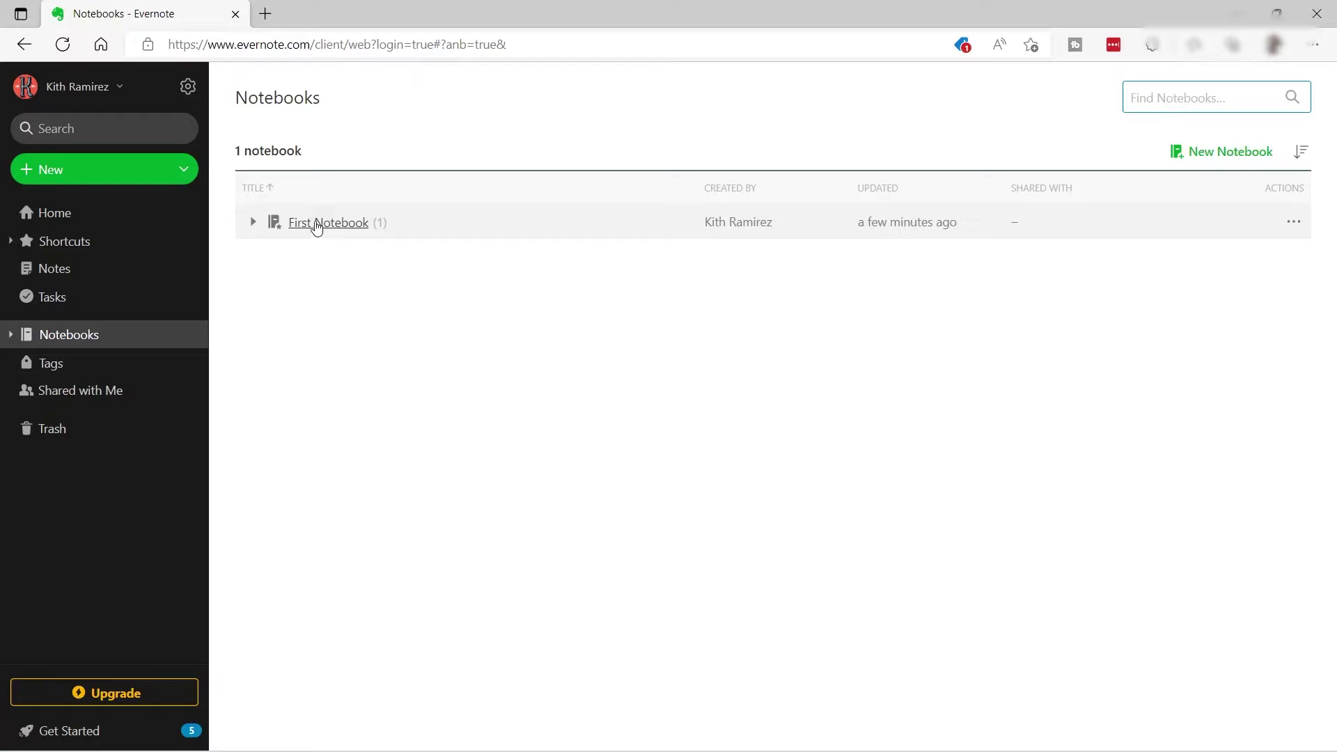
- Create a new notebook named 'Client 2'
mouse_move(98, 337)
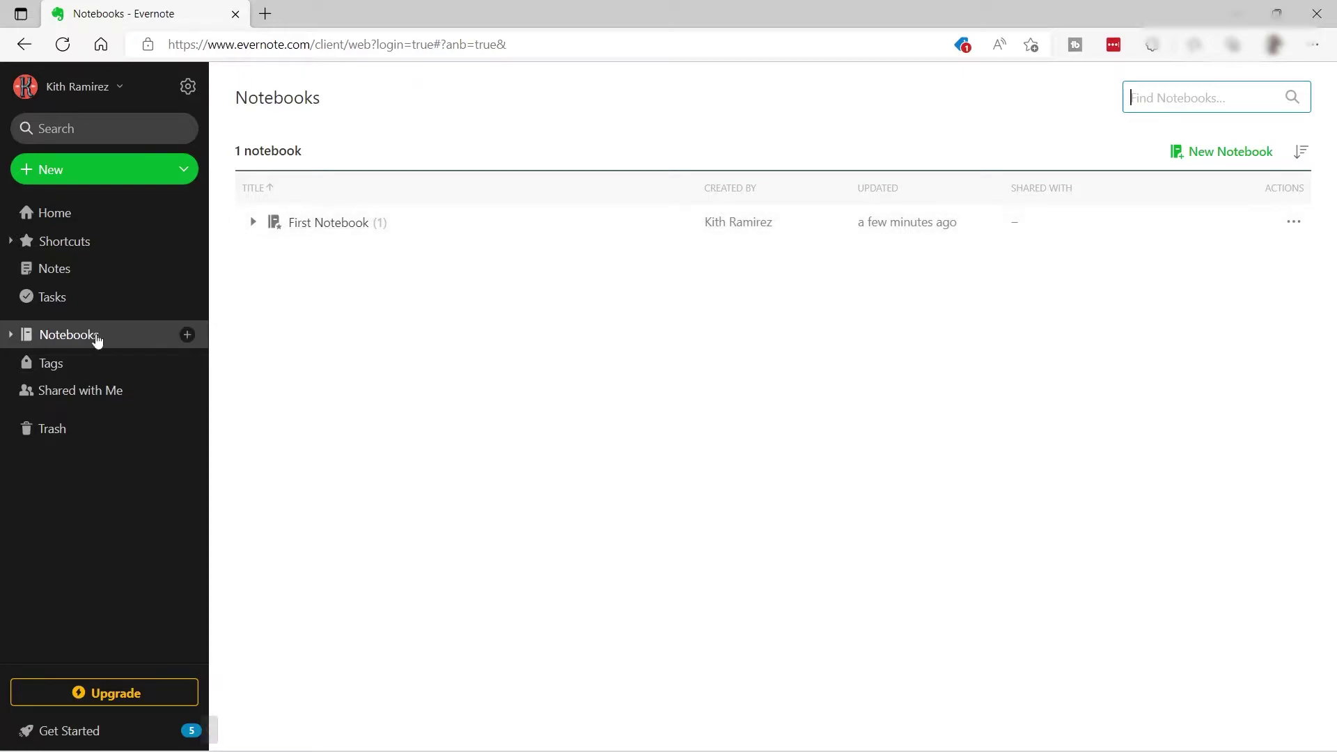
left_click(186, 336)
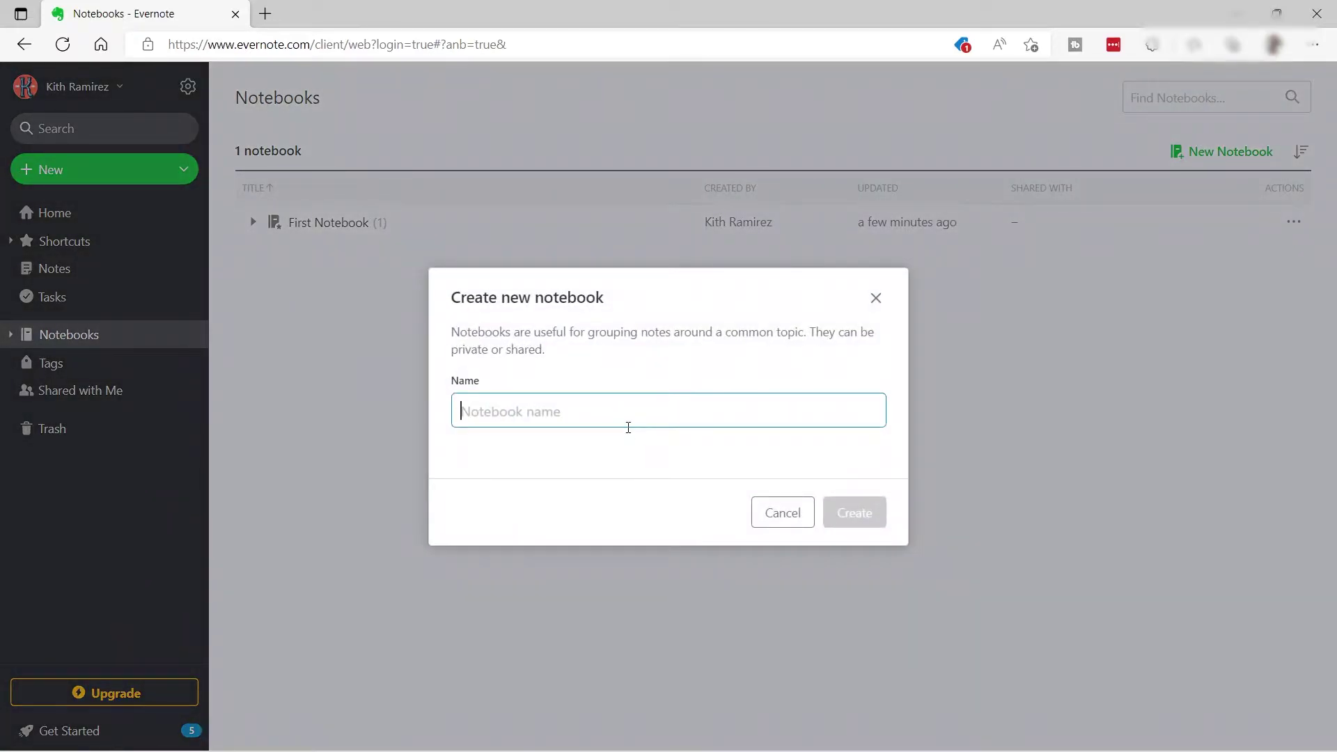
type("Client 2")
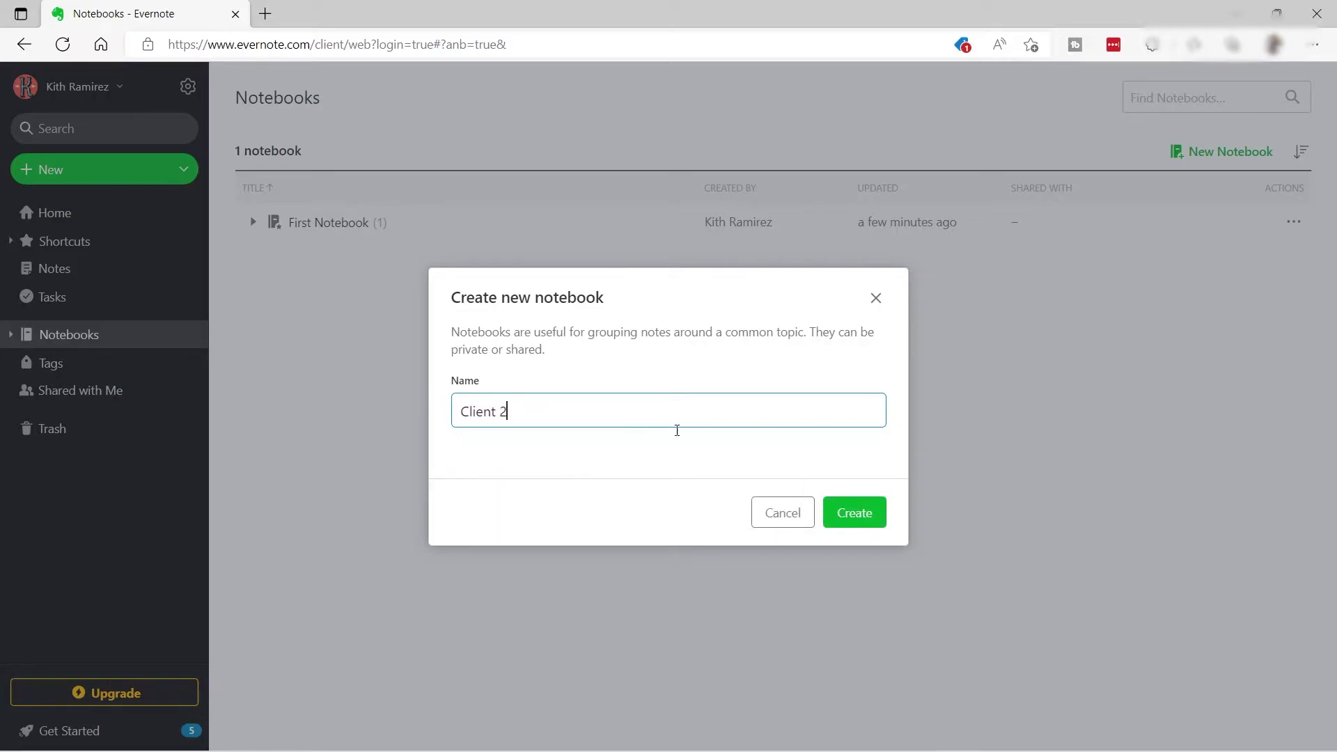
left_click(863, 516)
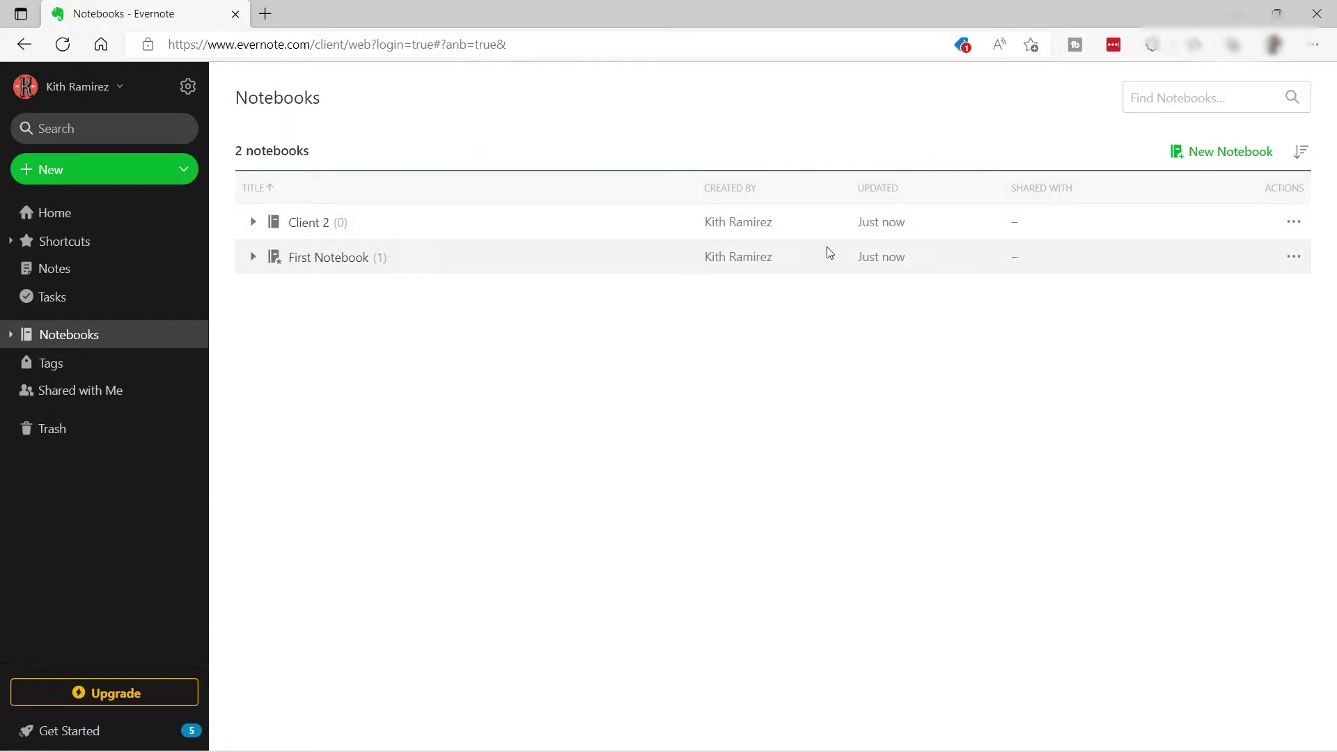
- Rename First Notebook to the client's name followed by 'Social Media Marketing'
left_click(1293, 259)
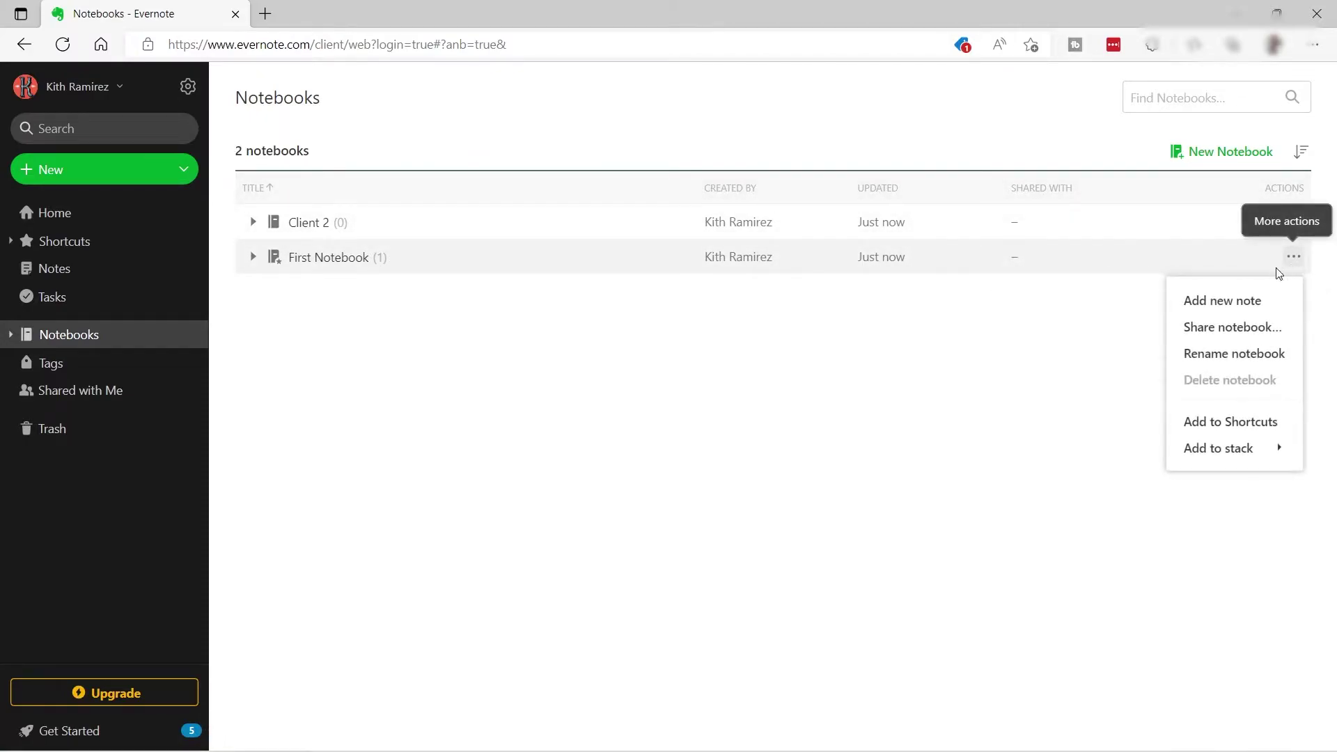
left_click(1268, 356)
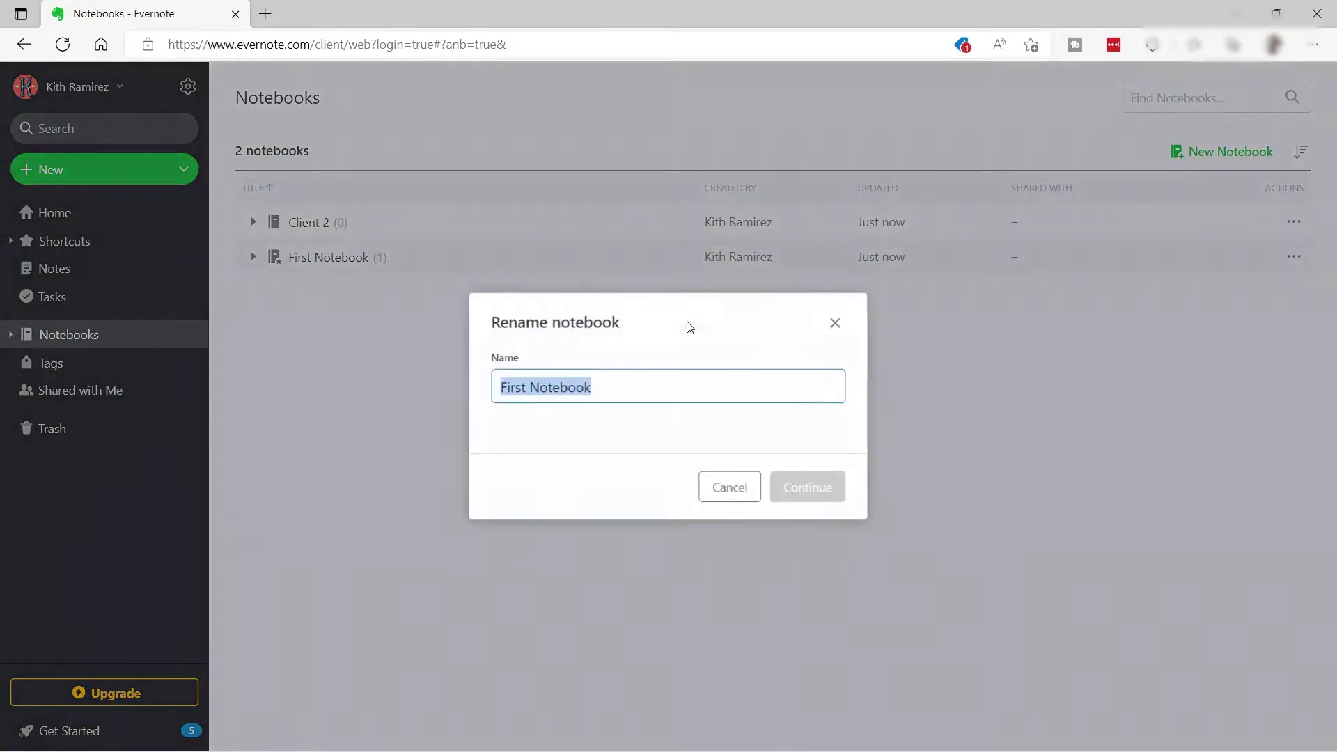
key("BackSpace")
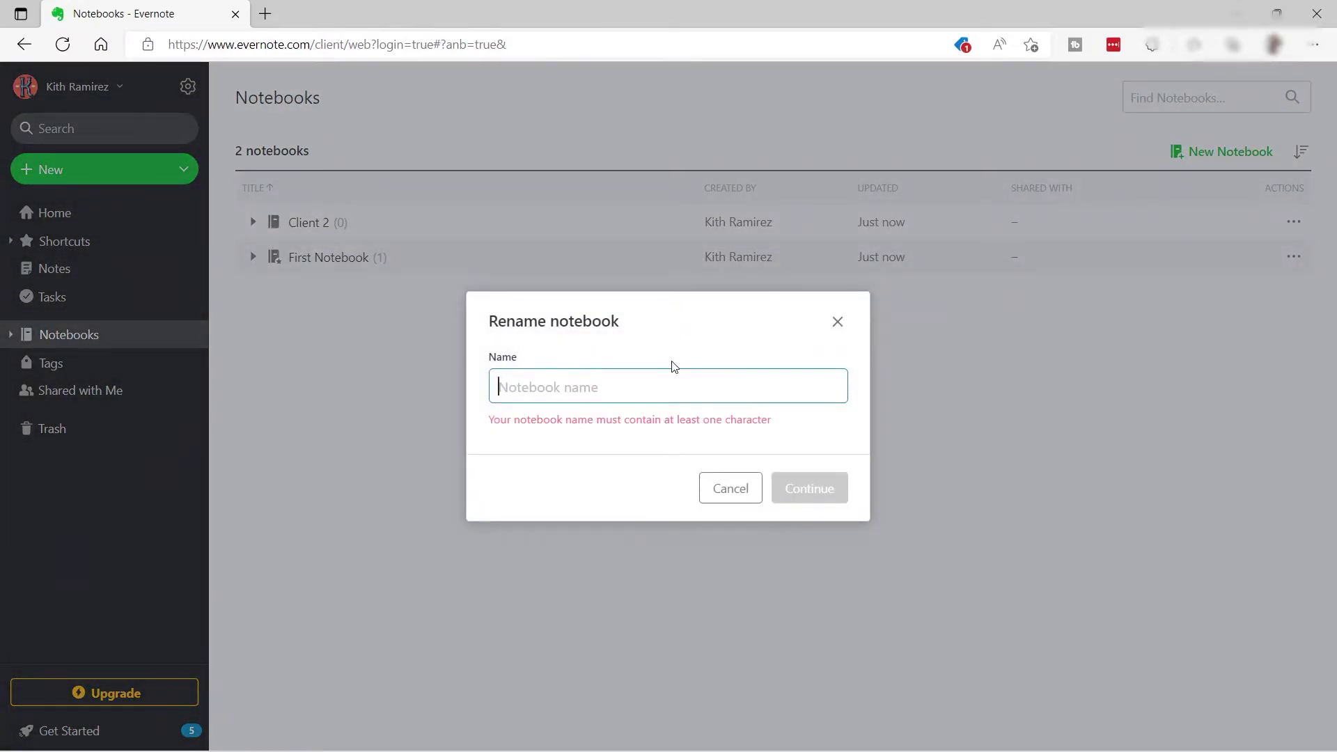
type("Dav")
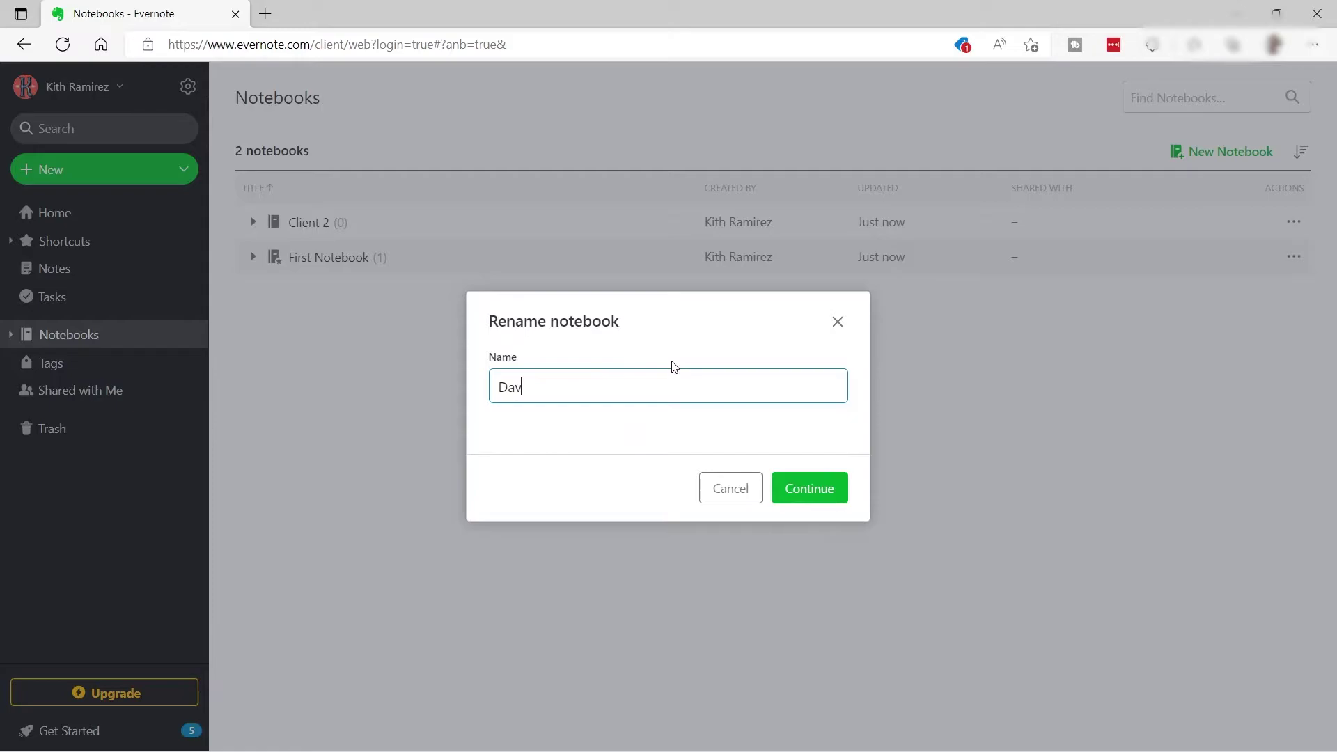
type("id Social Media Marketing")
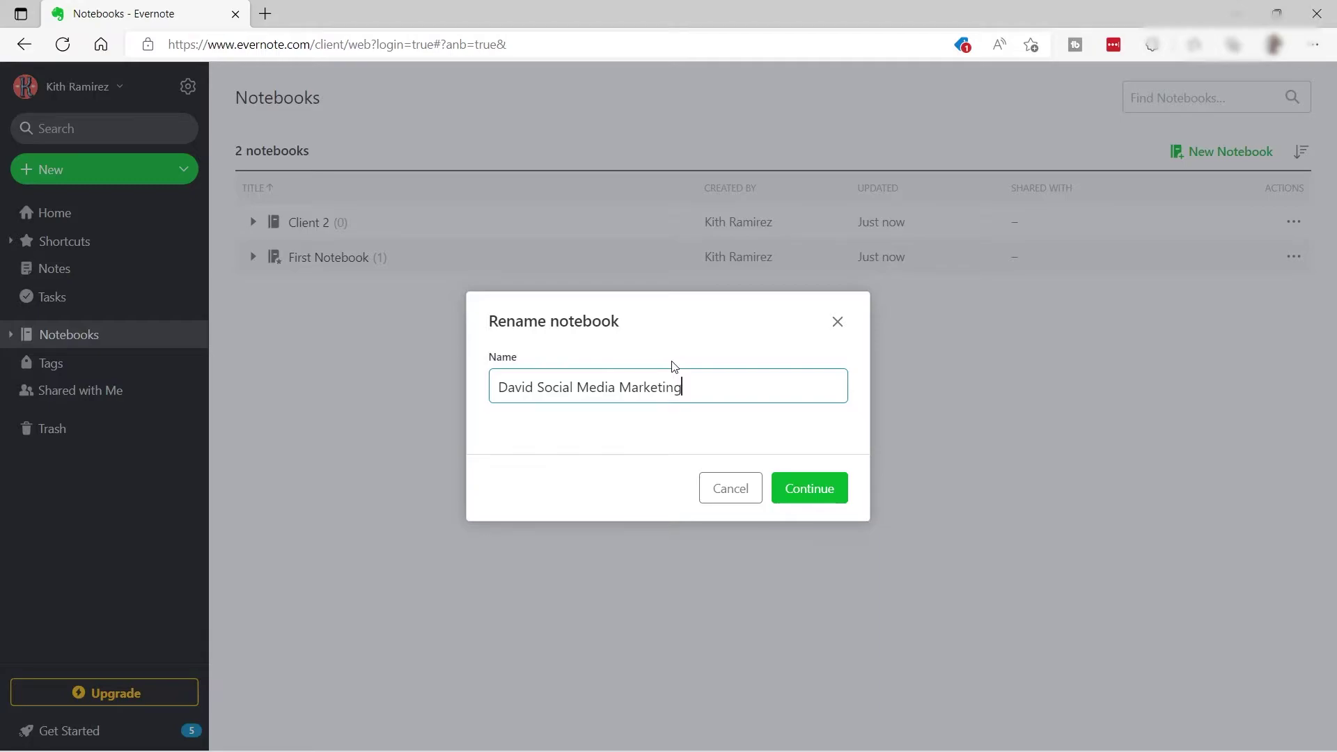
left_click(803, 486)
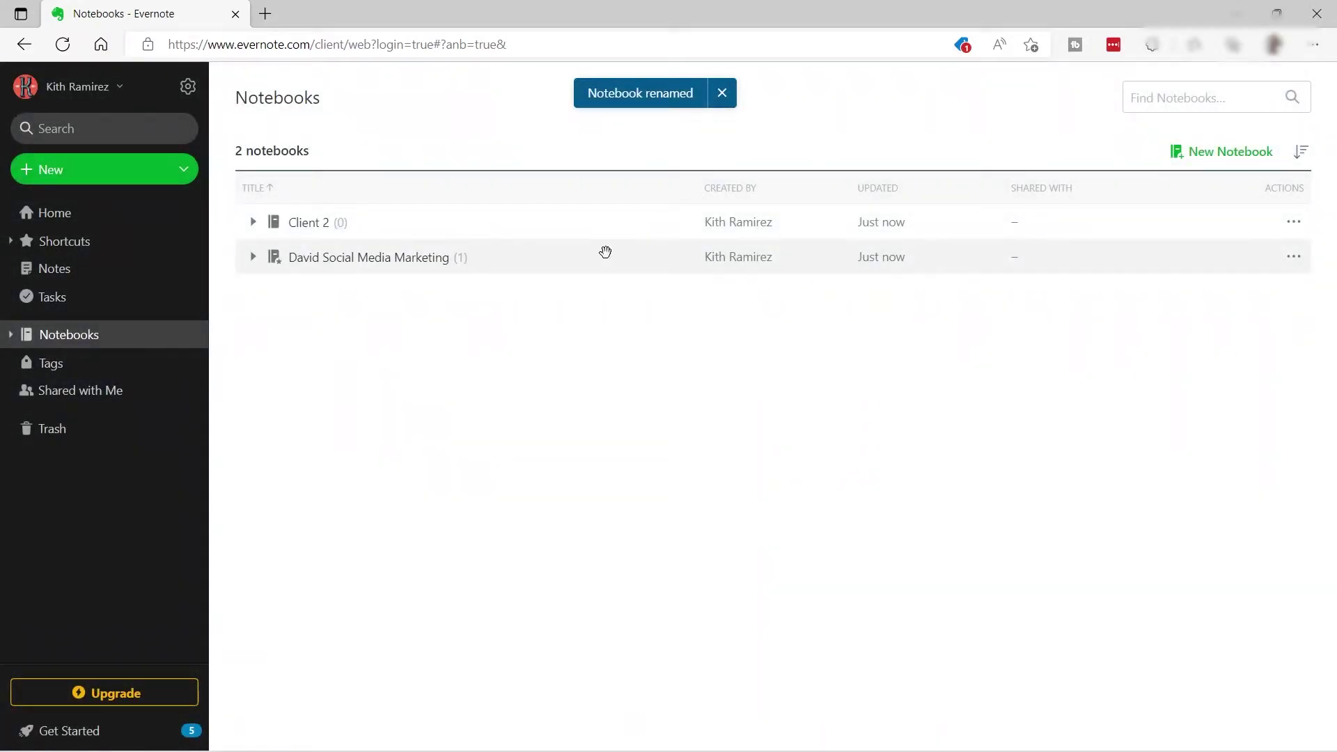
- Open the client's Social Media Marketing notebook and retitle its Untitled note to '[client name] Info'
left_click(349, 259)
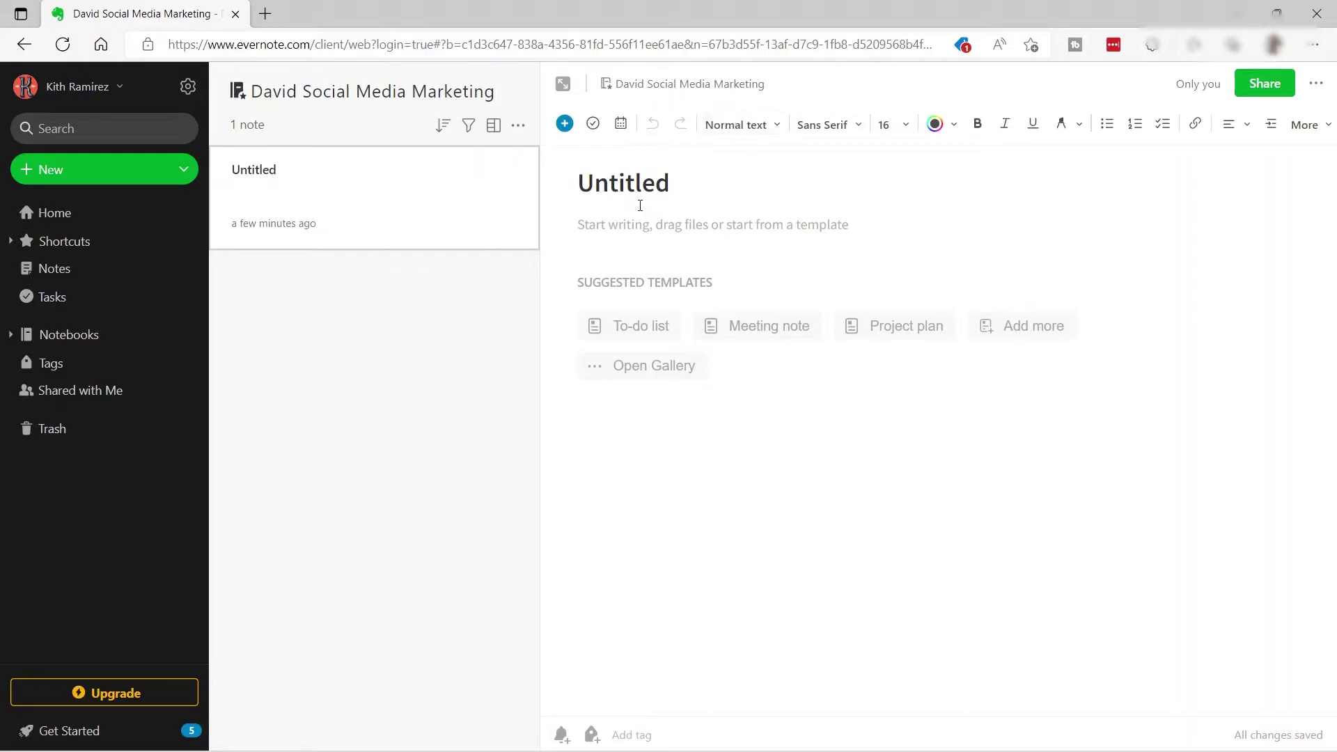
left_click(615, 188)
left_click_drag(699, 177, 537, 180)
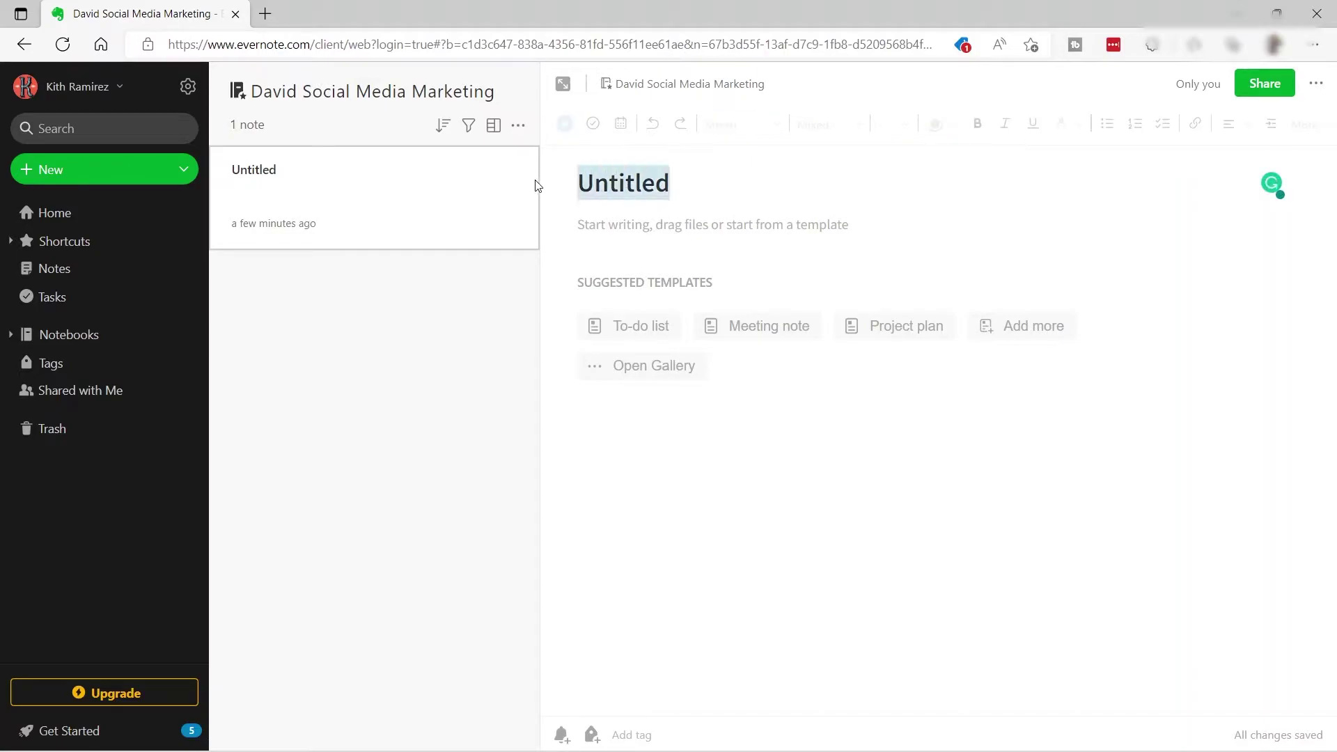
key("BackSpace")
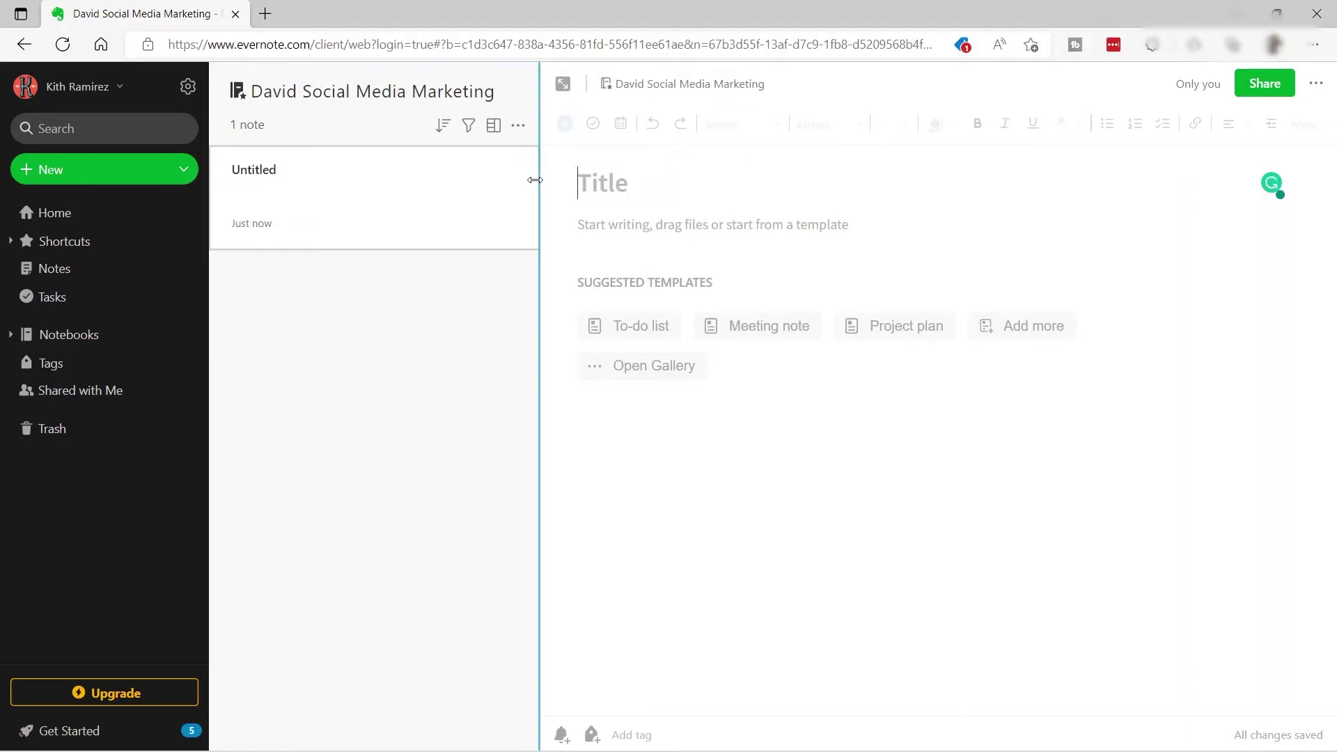
type("David ")
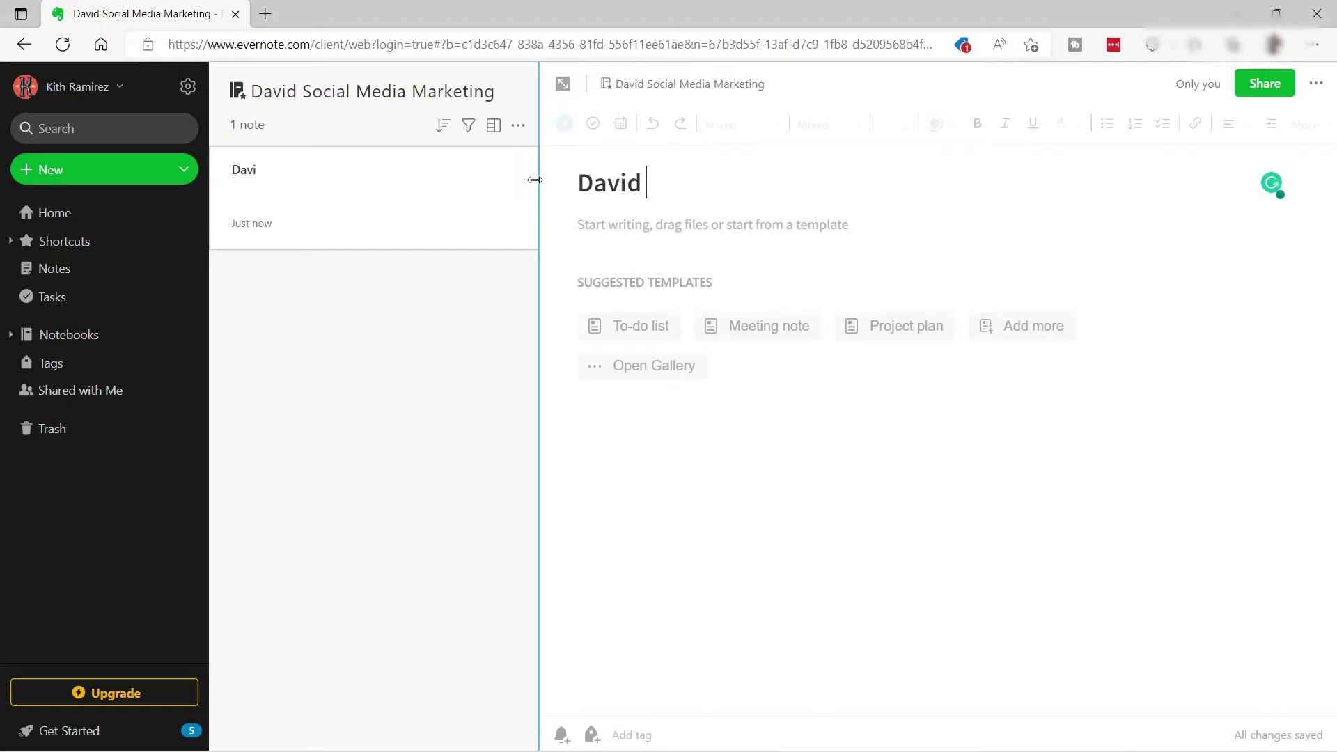
type("Info")
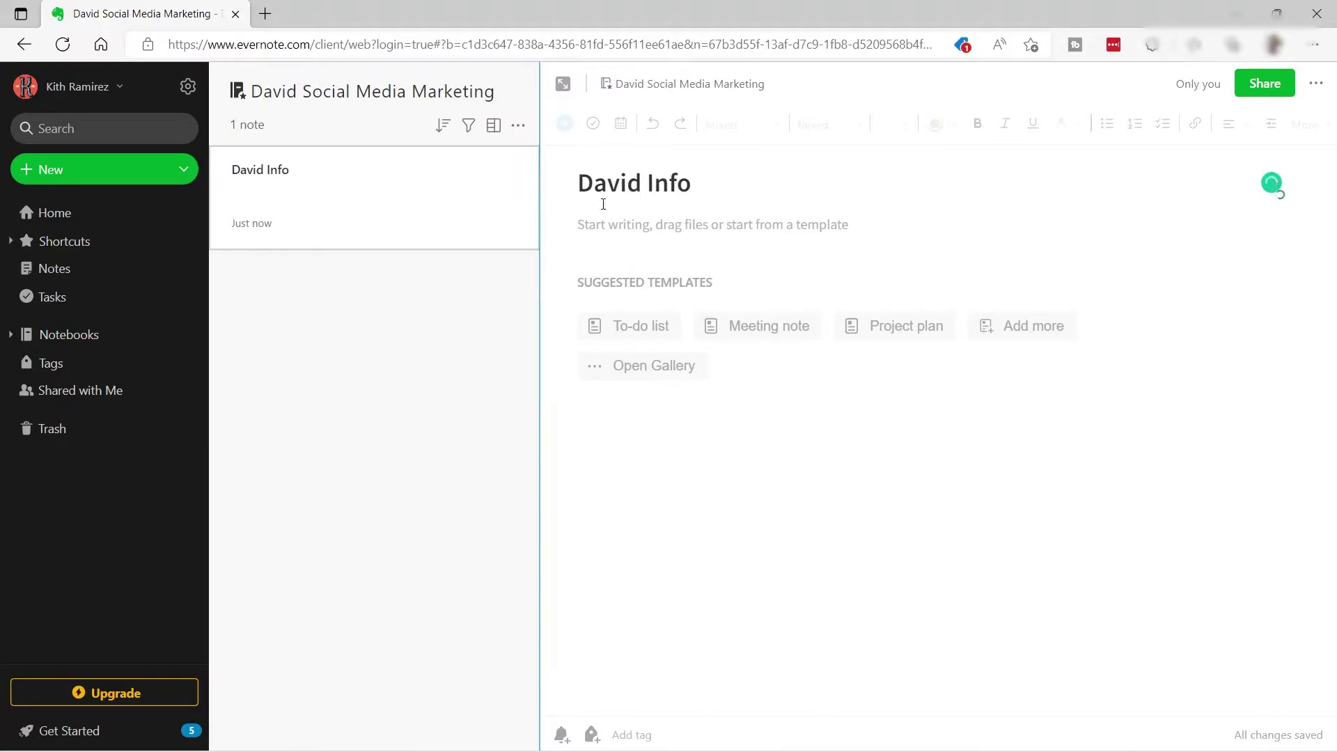
left_click(690, 224)
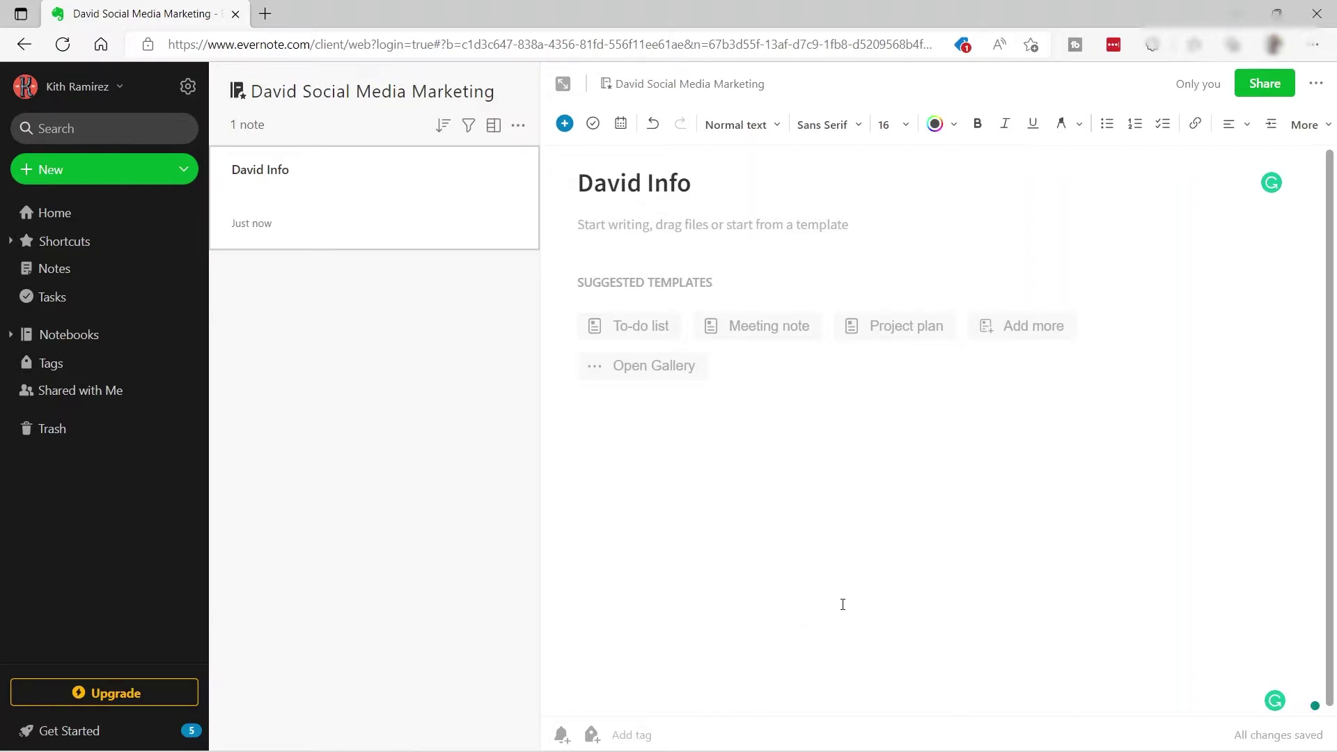
- Copy the client's section from Notepad, description through Pillars, and return to the note body
key("alt+Tab")
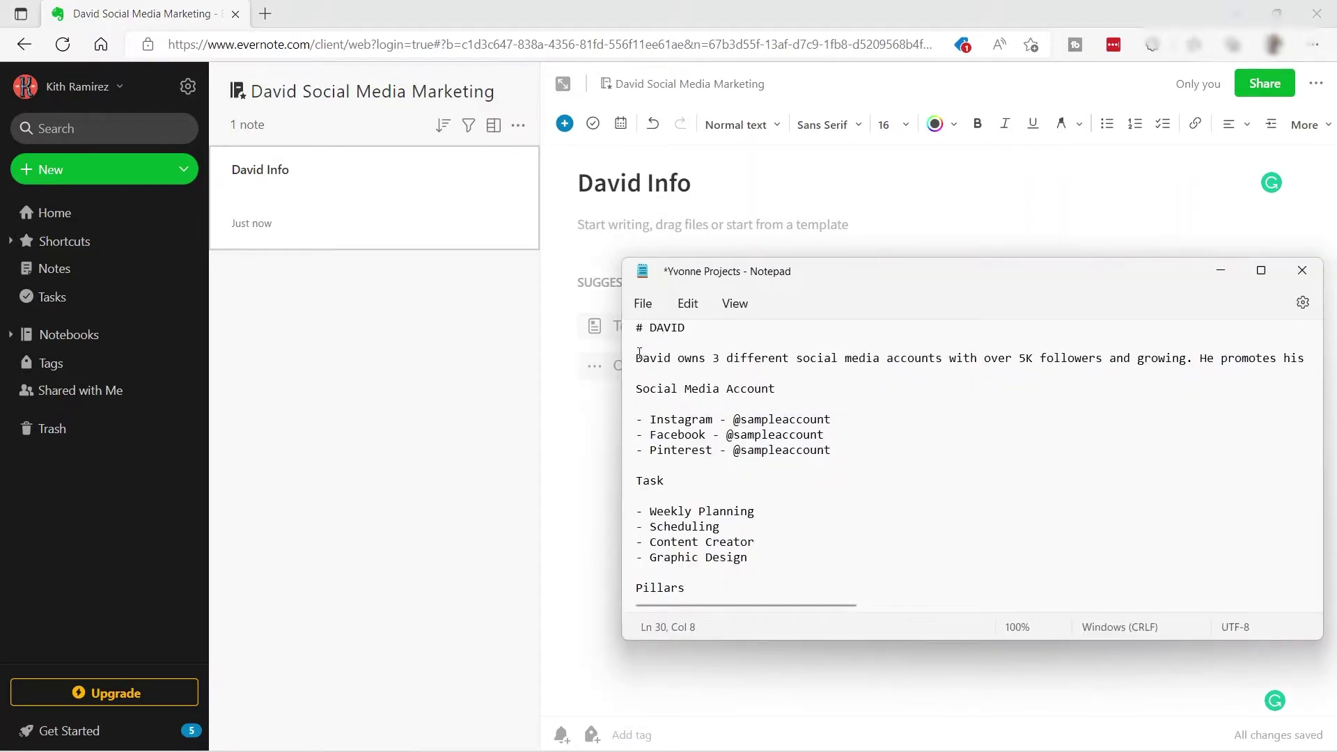
left_click_drag(639, 353, 880, 594)
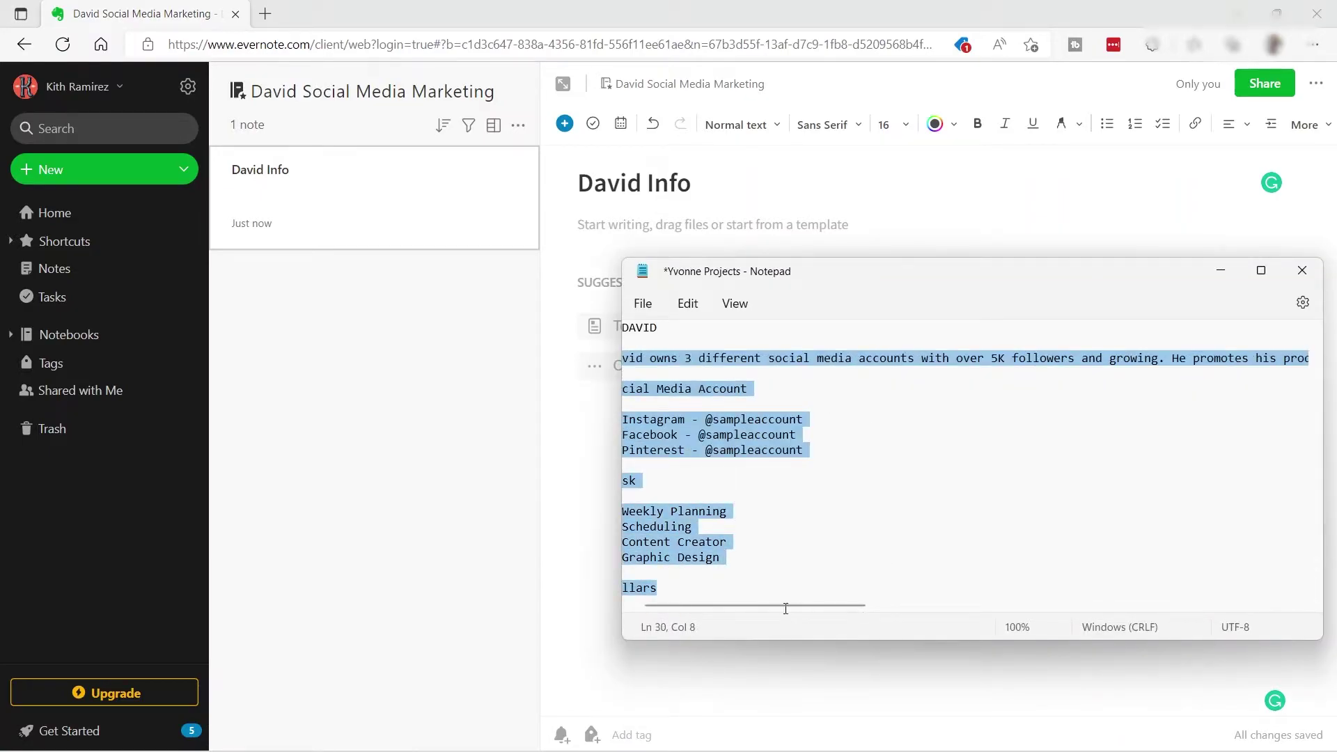
left_click(596, 213)
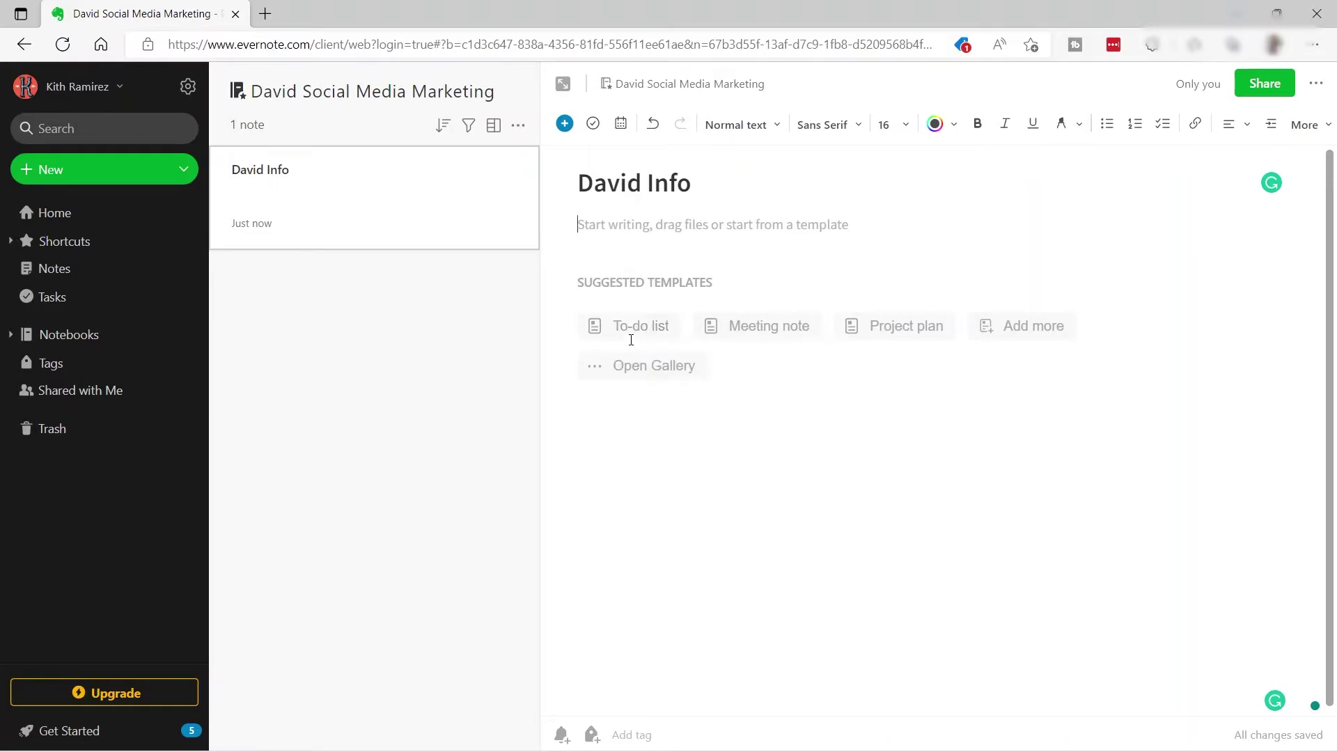
- Apply the To-do list template to the note, then undo it
mouse_move(624, 338)
mouse_move(765, 335)
left_click(635, 327)
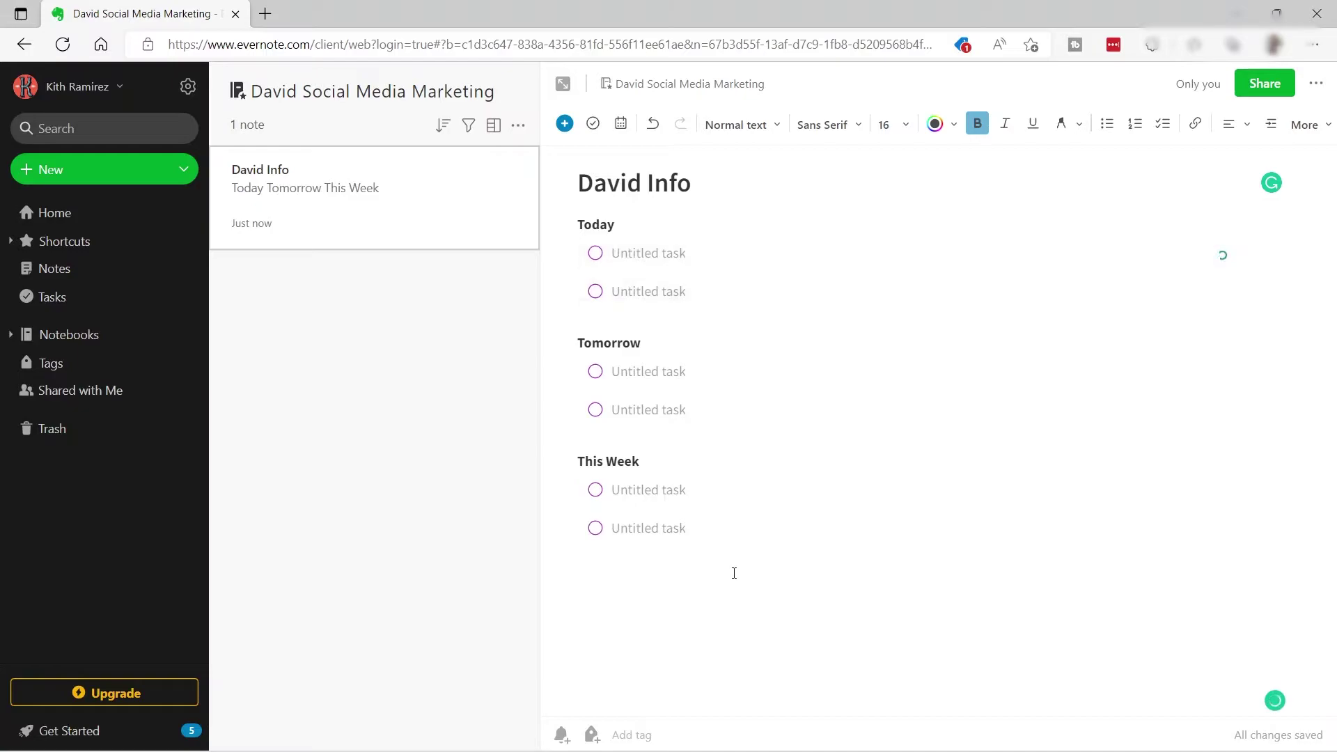
left_click(653, 125)
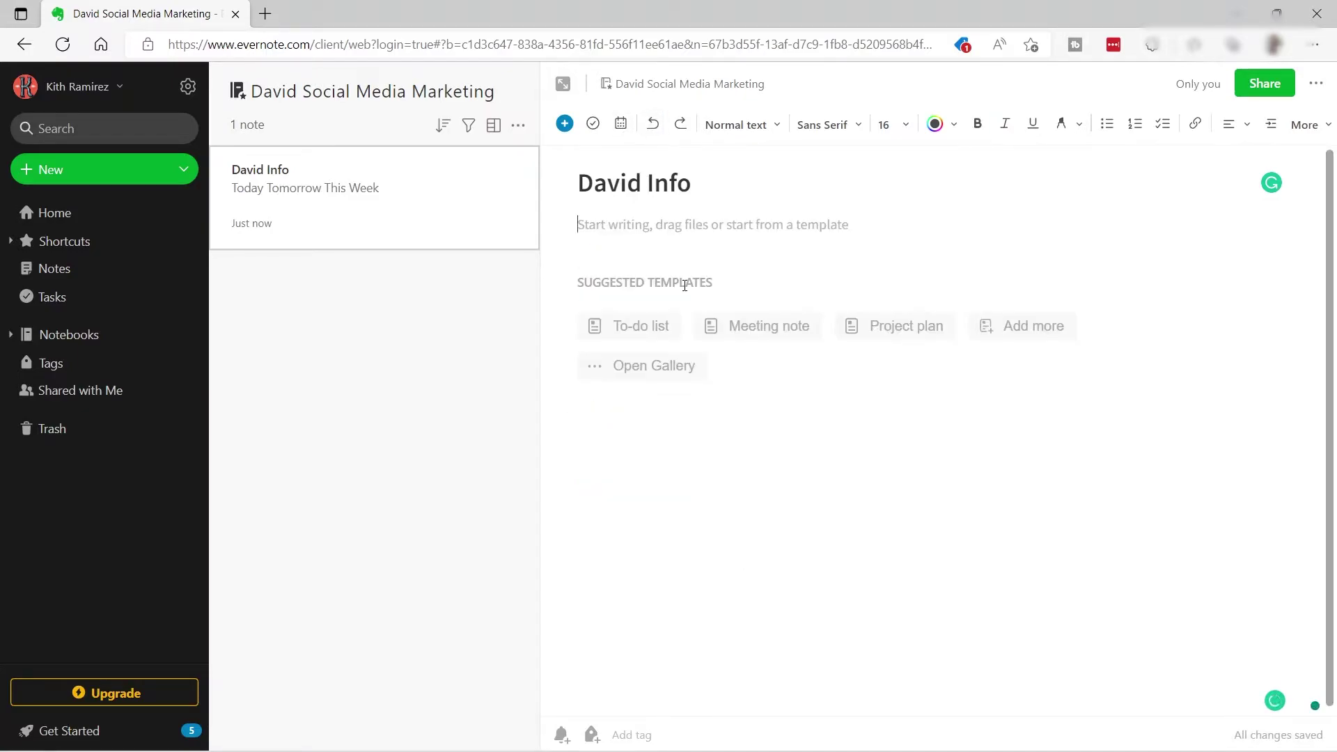
- Paste the copied description, Social Media Account list, Task list and Pillars heading into the body
type("David owns 3 different social media accounts with over 5K followers and growing. He promotes his products, phone accessories, and card wallets for men on his social media accounts. David is very particular about following their brand color and font, check below for the exact information.  Social Media Account  - Instagram - @sampleaccount - Facebook - @sampleaccount - Pinterest - @sampleaccount  Task  - Weekly Planning - Scheduling - Content Creator - Graphic Design  Pillars")
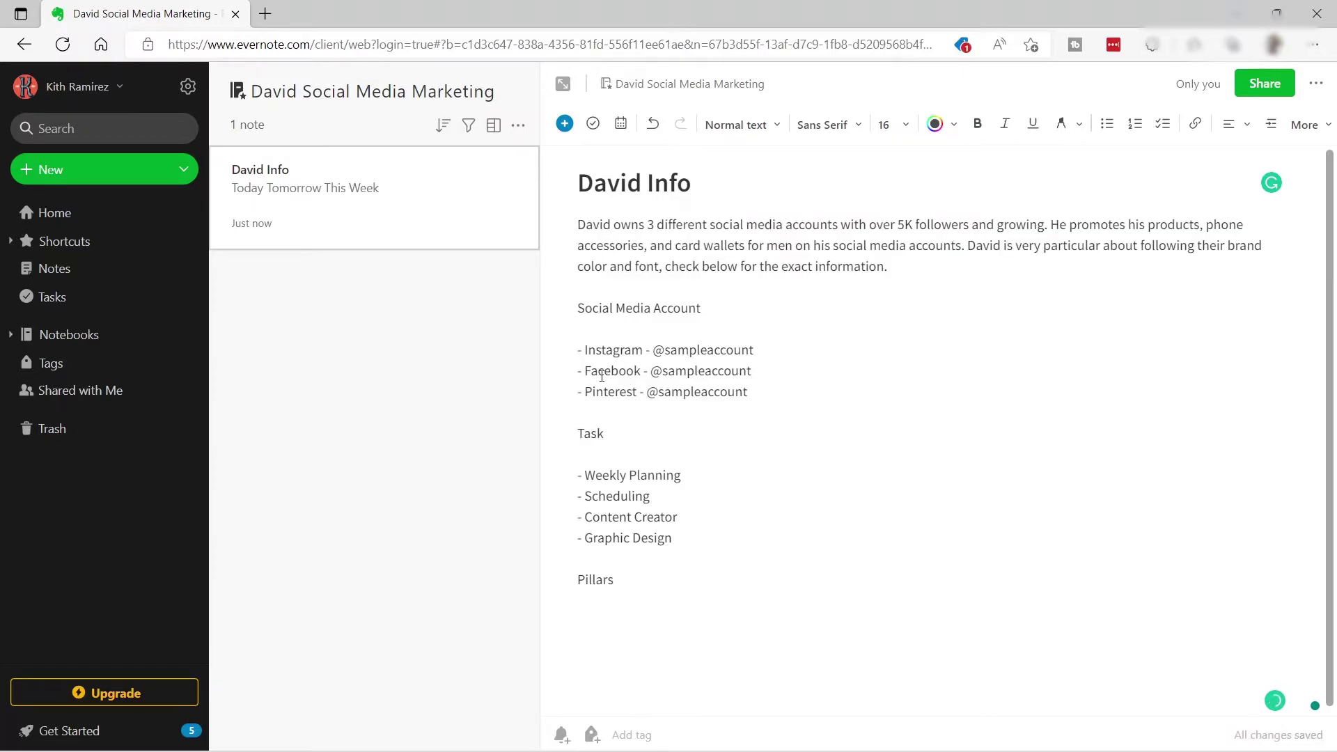
left_click(603, 245)
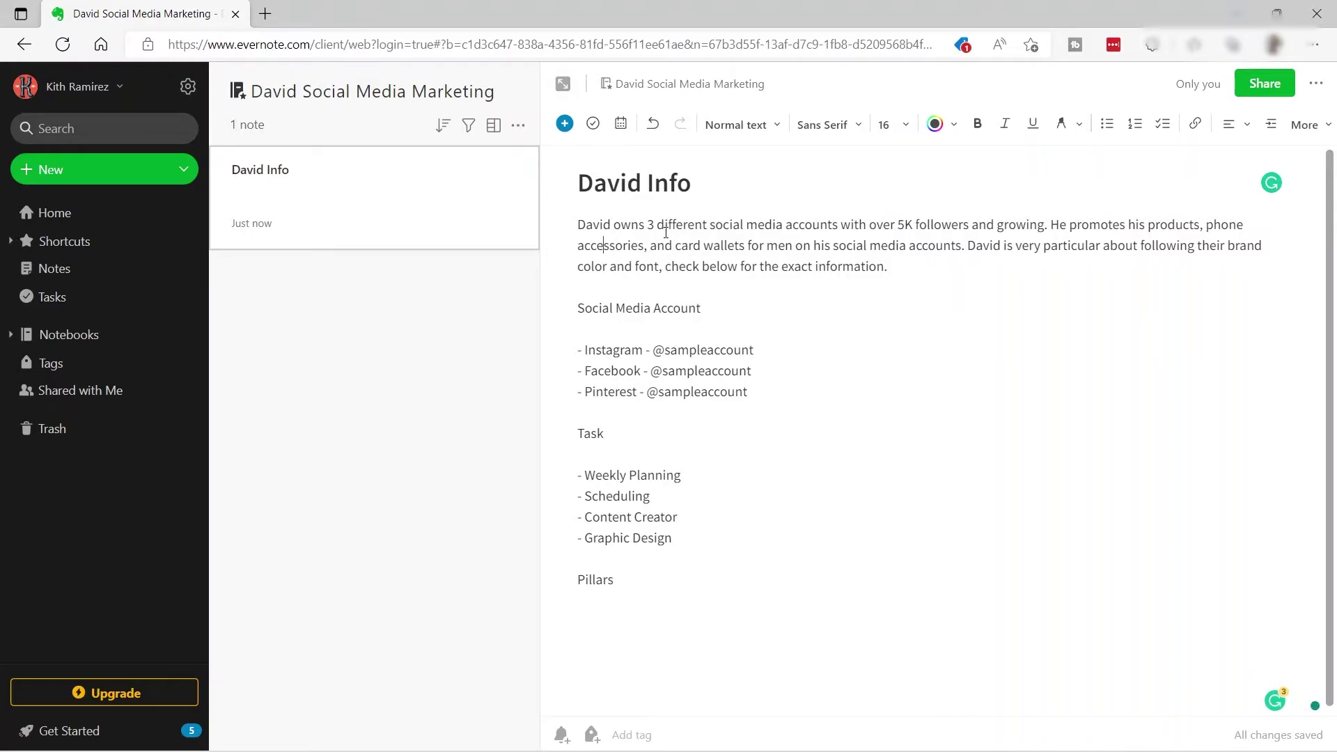
left_click(654, 581)
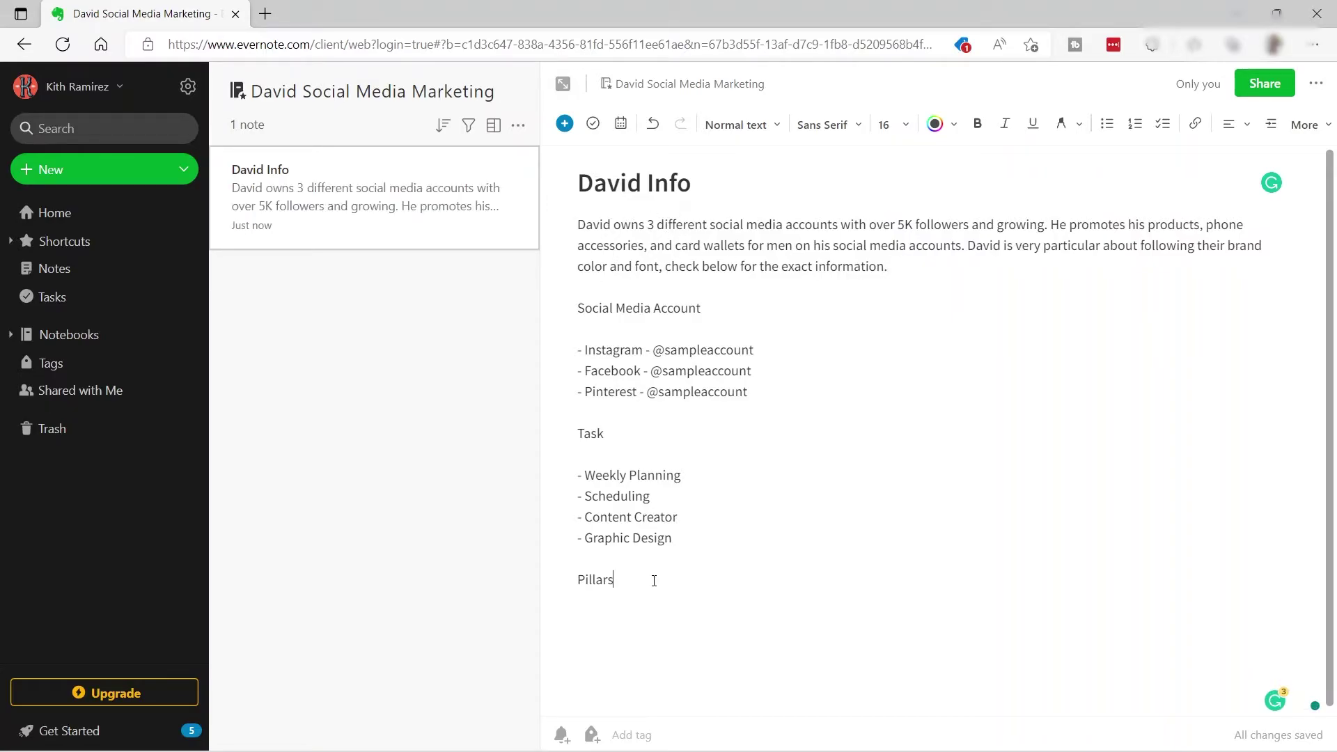
key("Return")
left_click(565, 125)
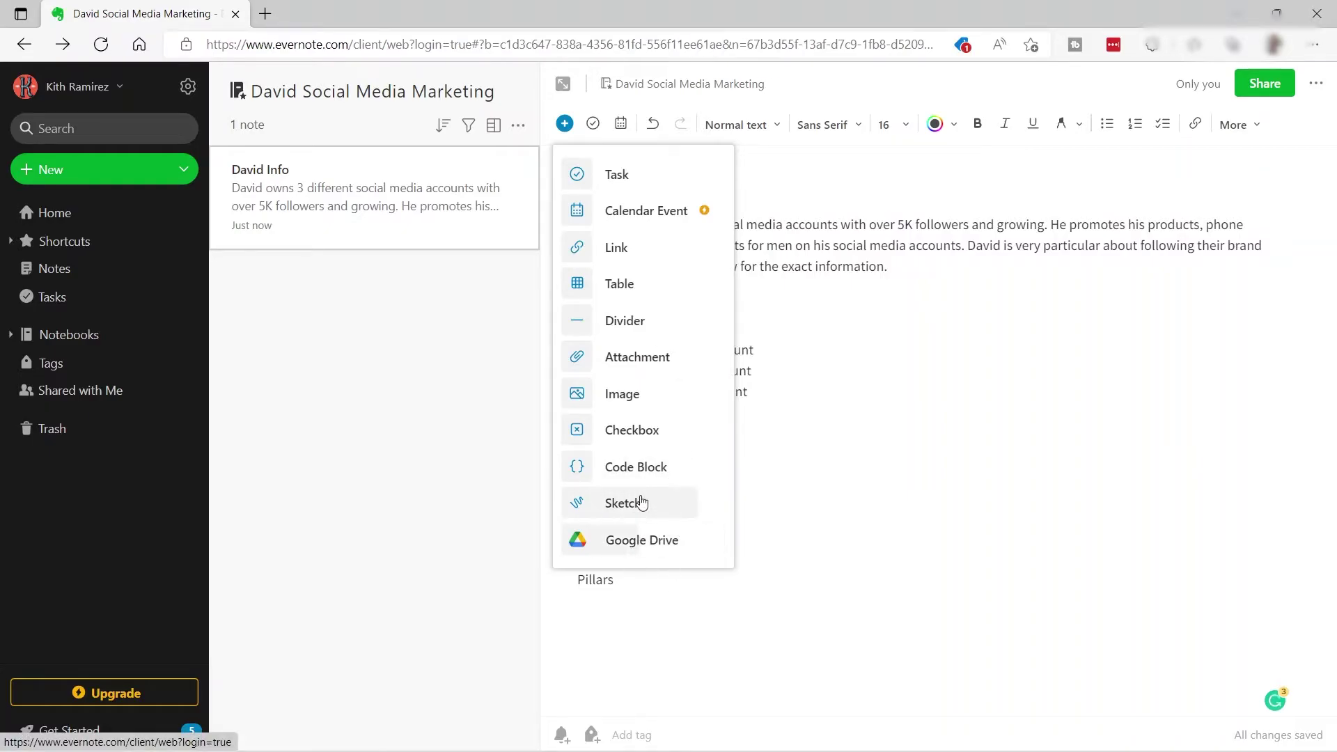
left_click(636, 188)
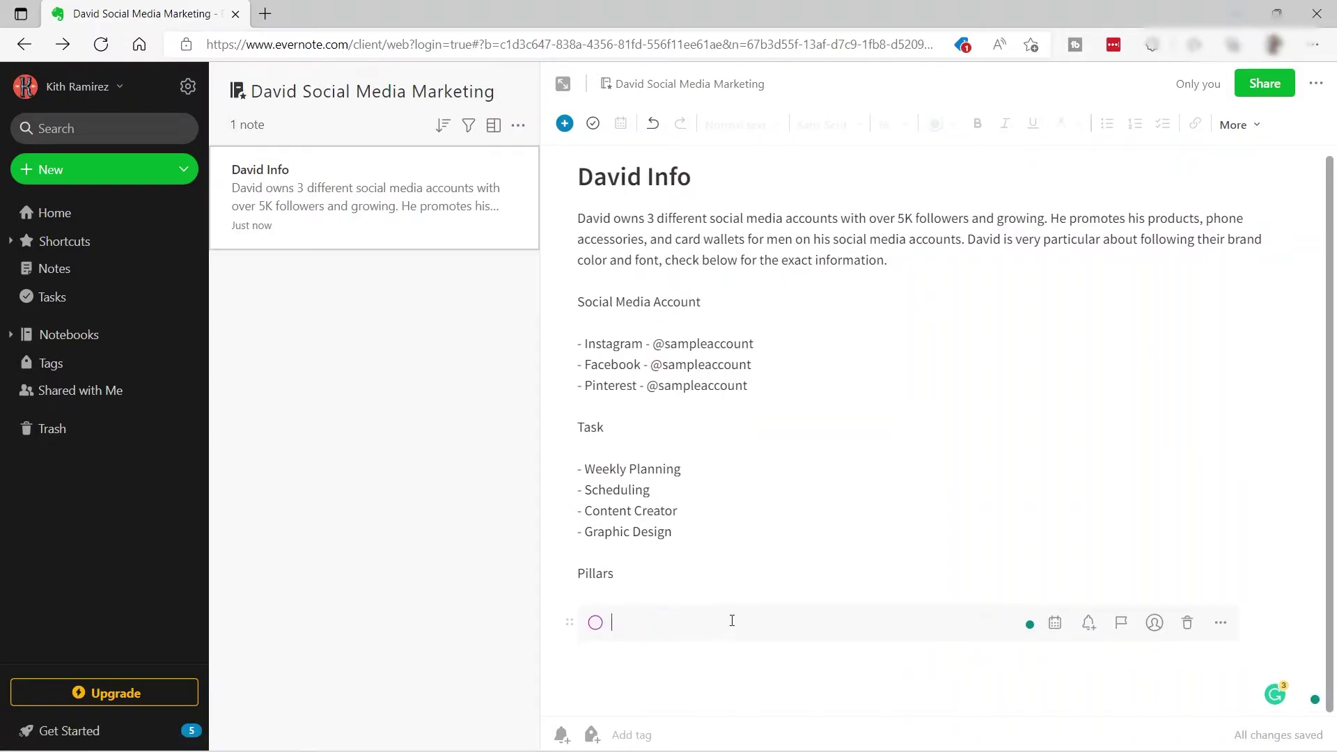
type("Tad")
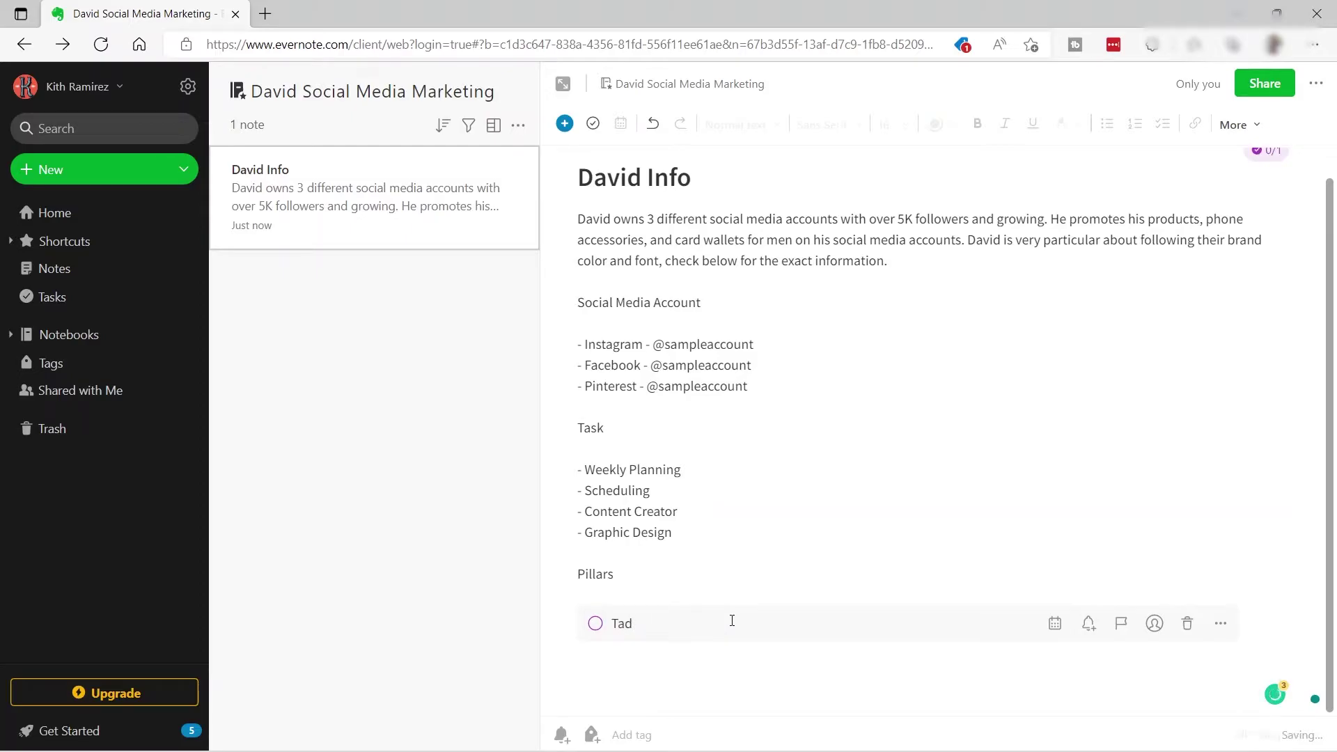
key("BackSpace")
type("sk 1")
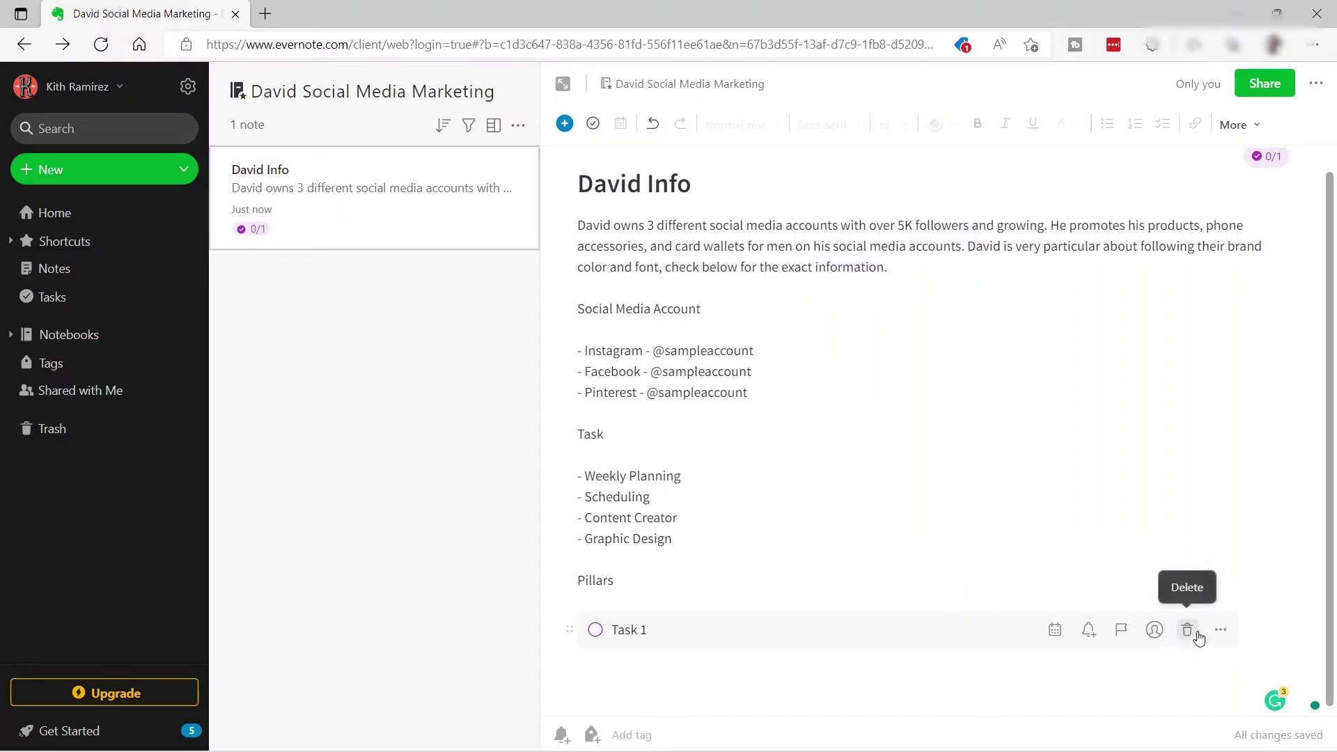
left_click(1220, 630)
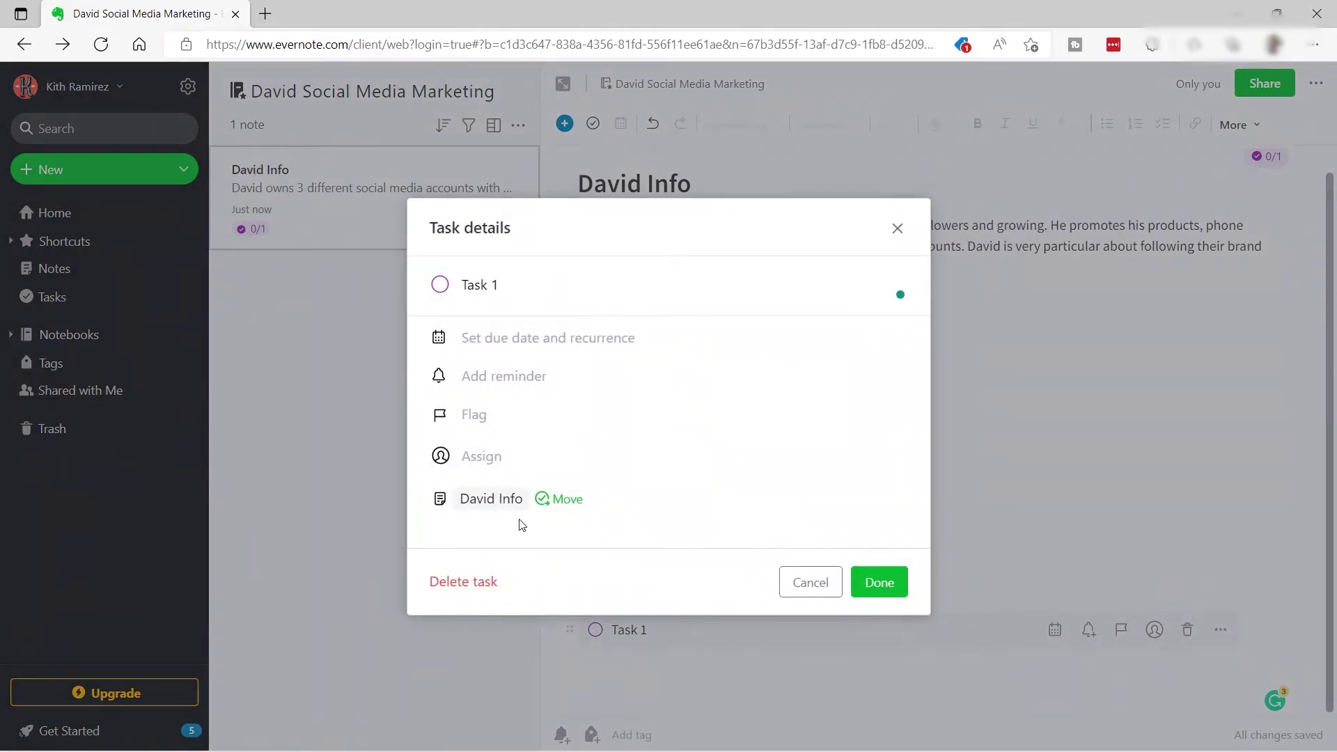
left_click(809, 581)
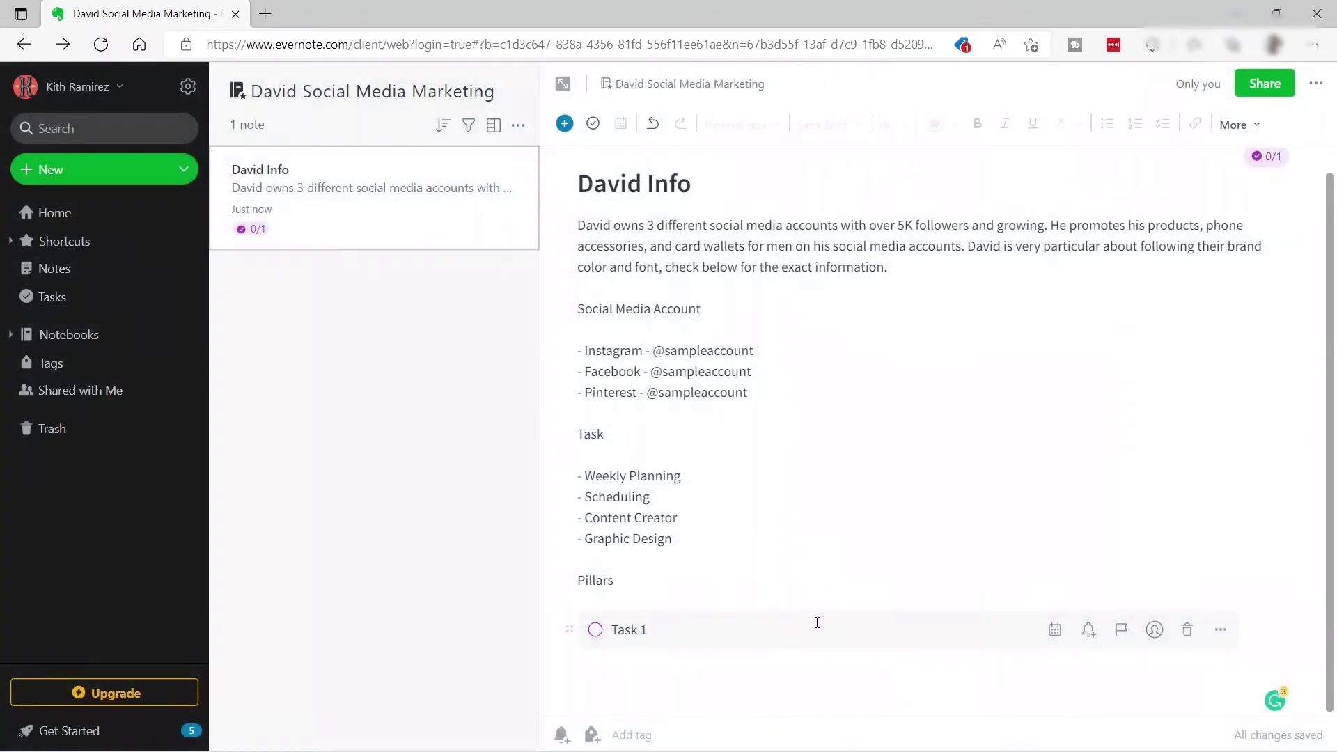
scroll(842, 570, "down", 1)
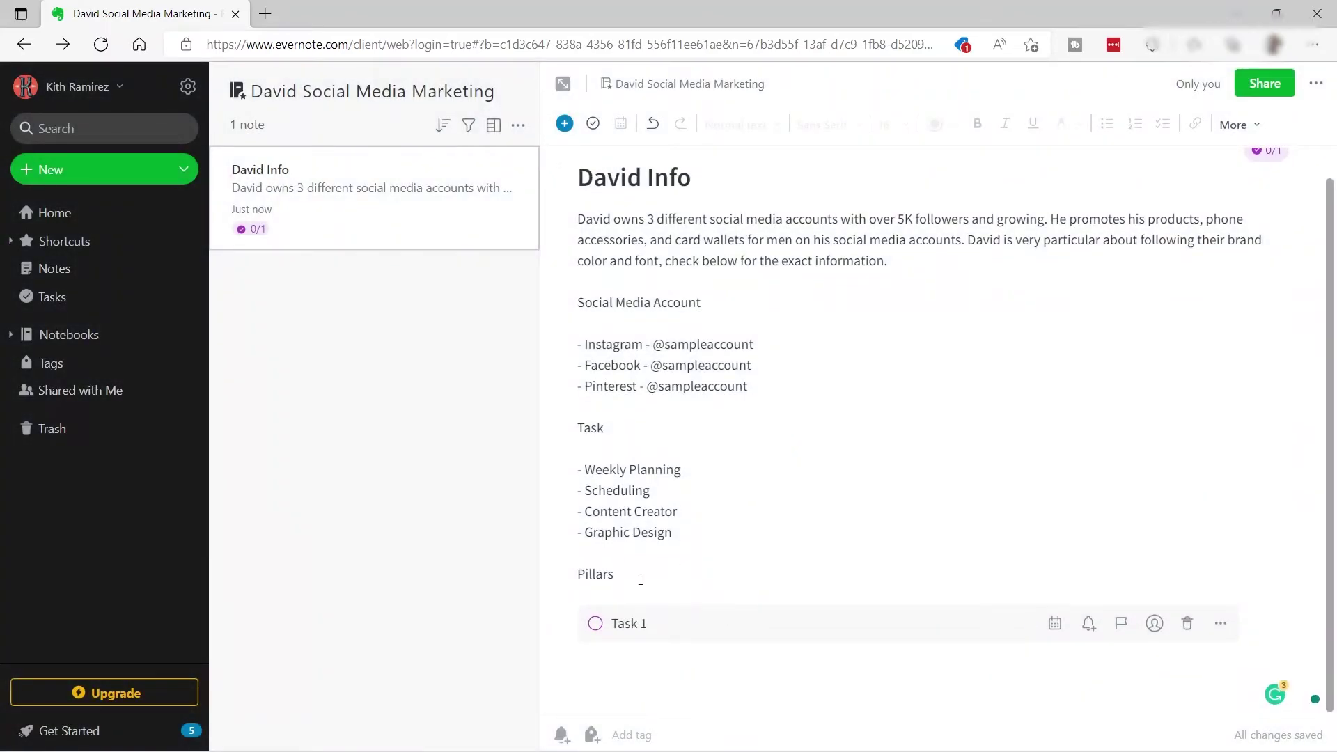
left_click(641, 660)
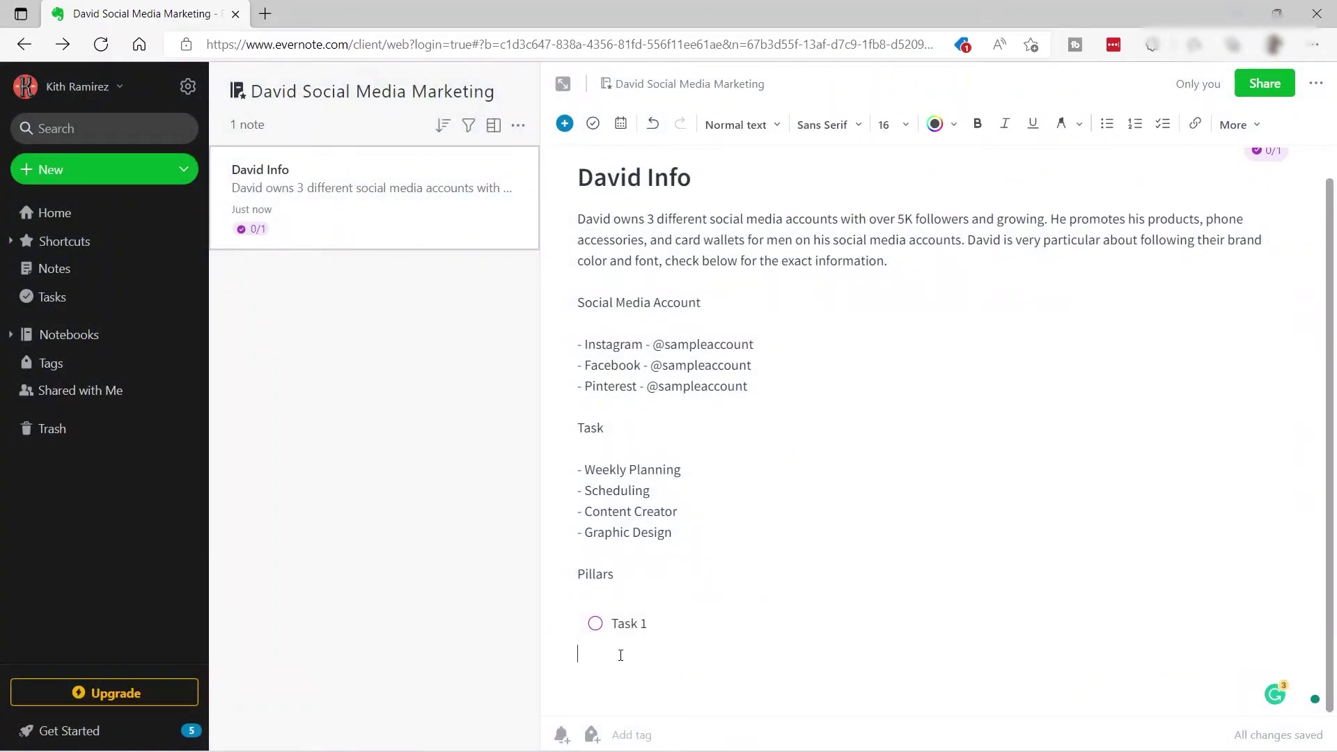
left_click(565, 124)
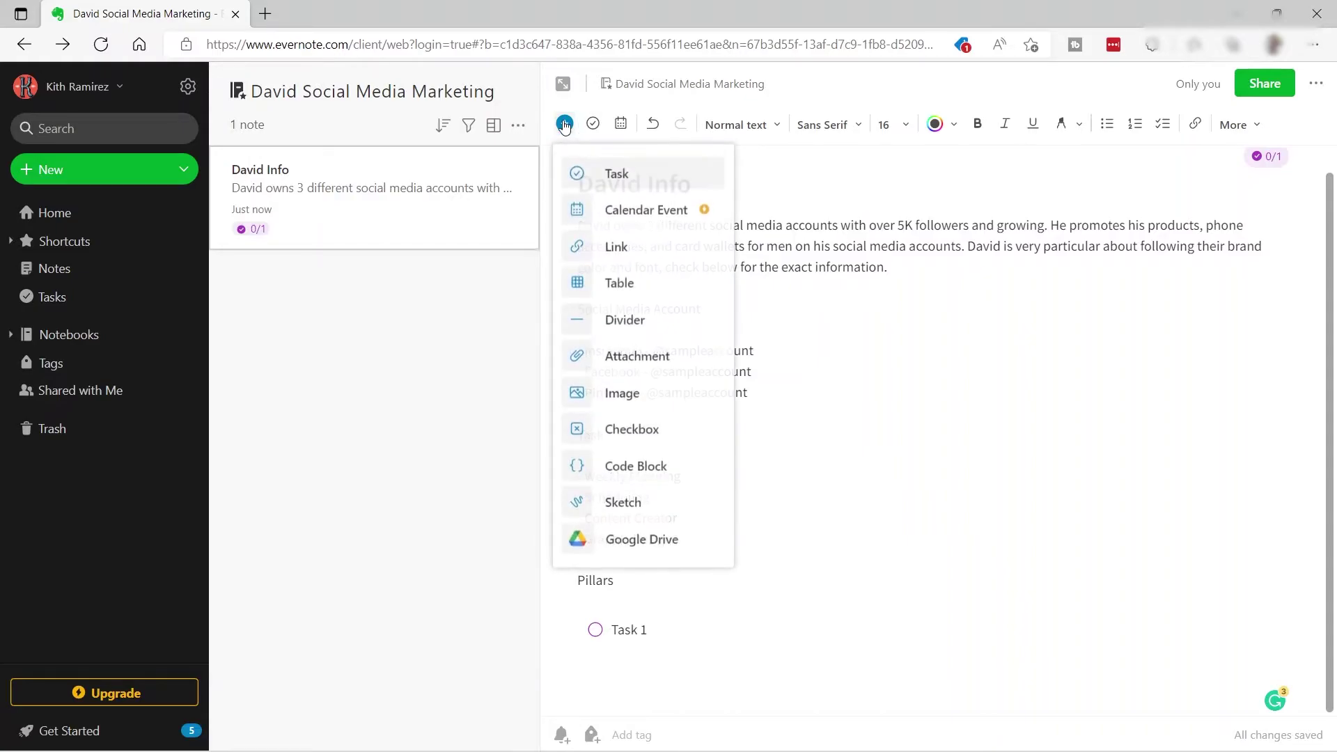
left_click(633, 181)
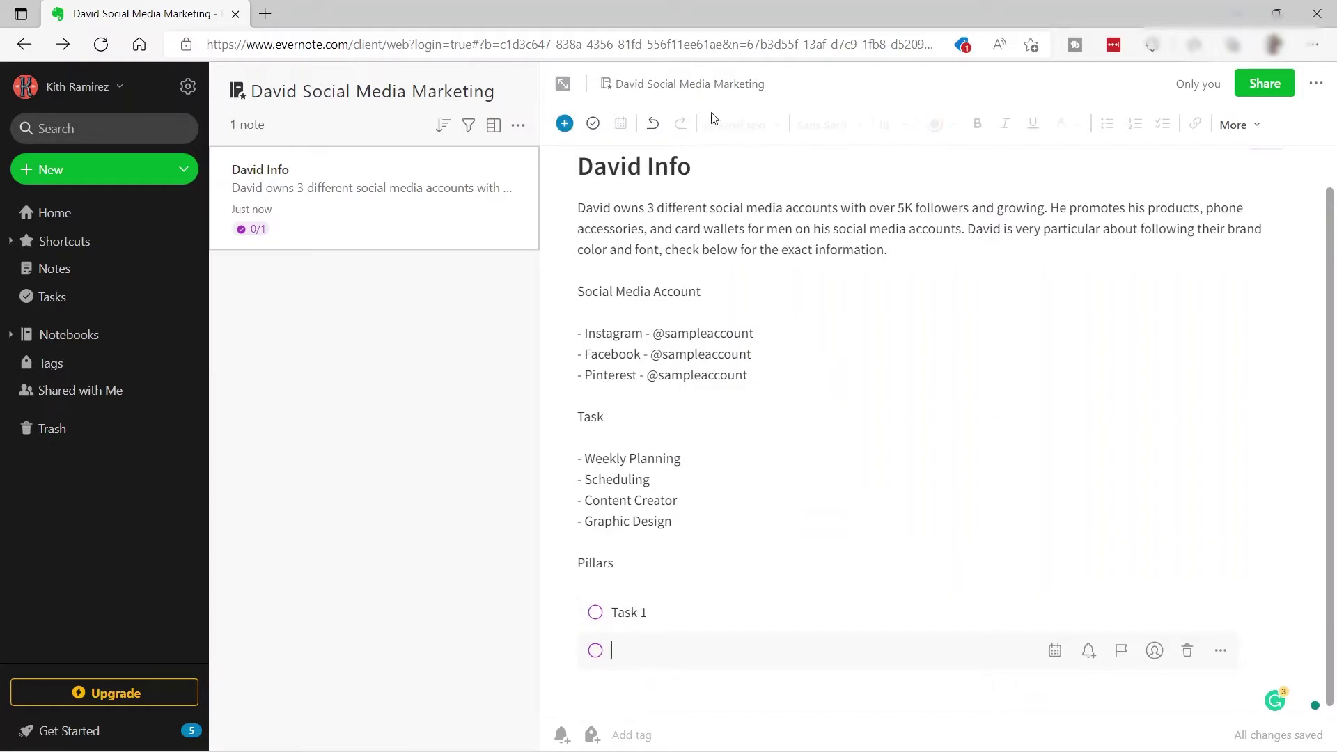
left_click(652, 127)
left_click(652, 127)
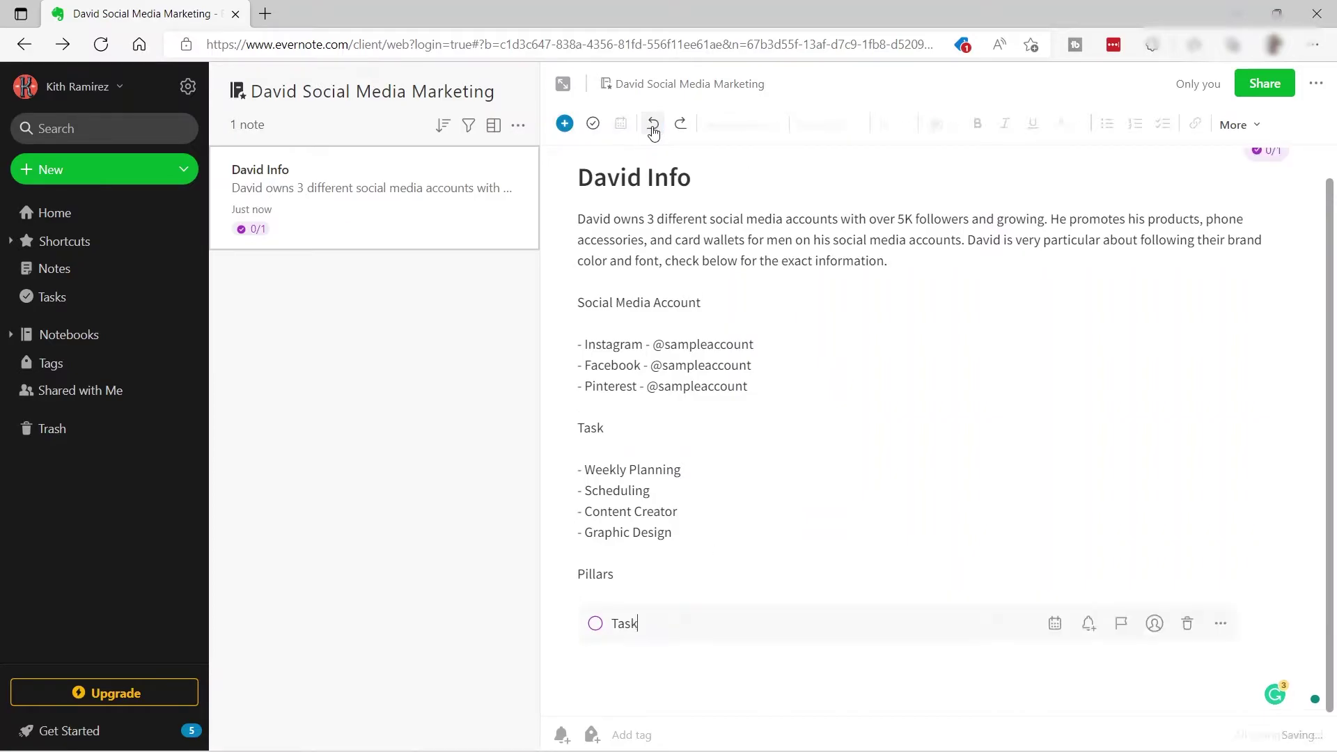
left_click(652, 127)
left_click(653, 126)
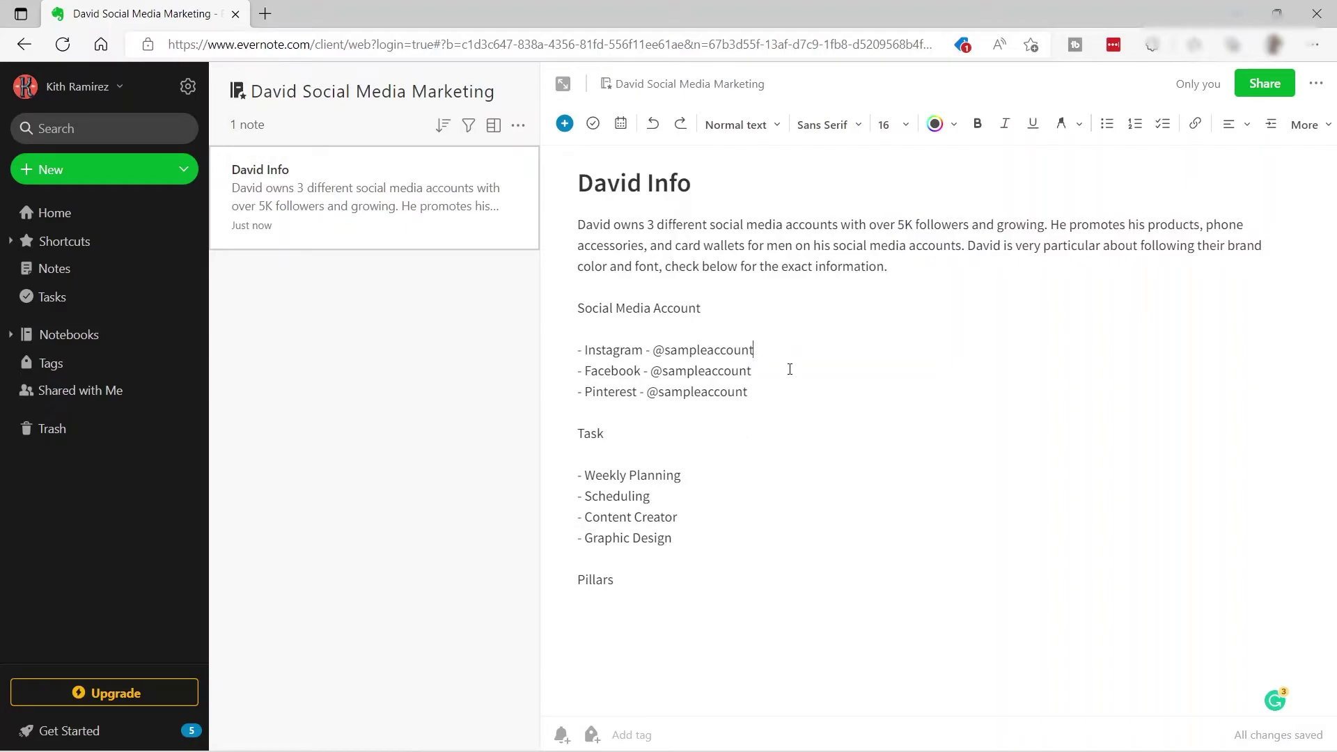
left_click_drag(652, 349, 773, 341)
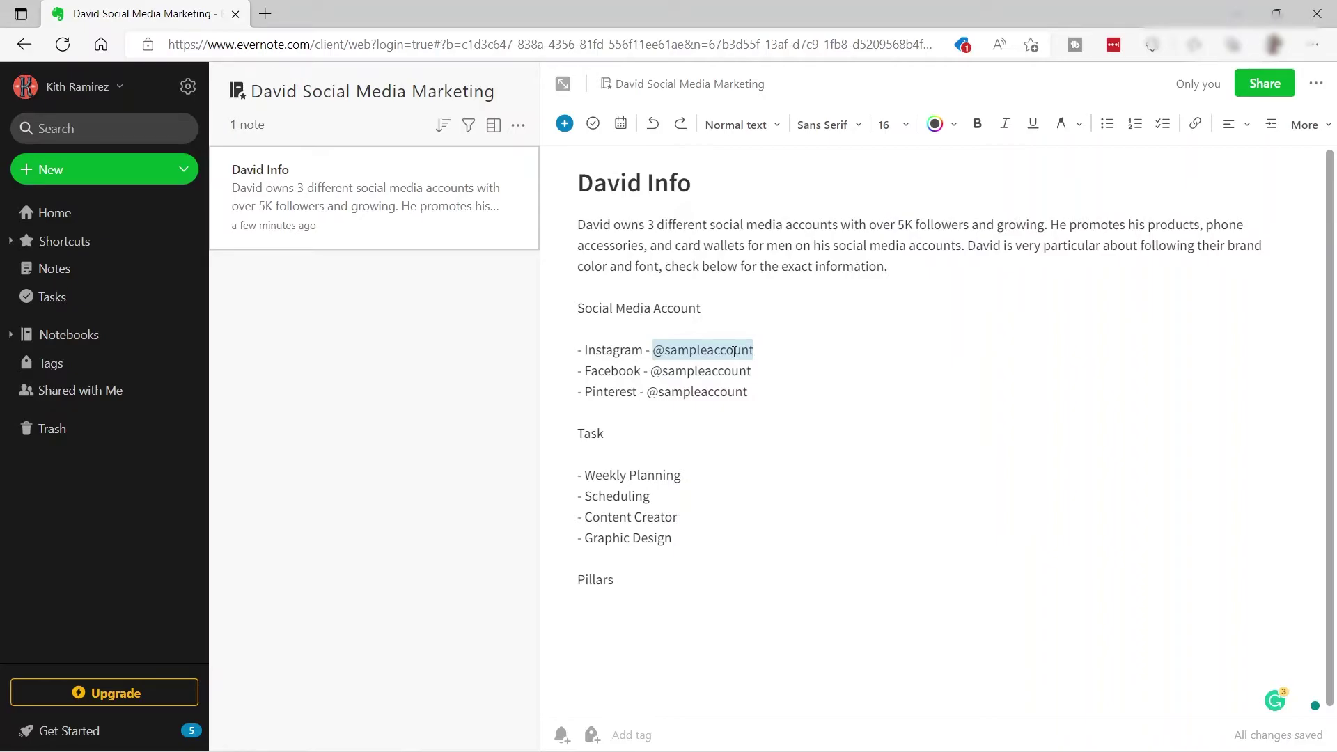
left_click(745, 404)
left_click_drag(654, 350, 756, 350)
left_click(1196, 126)
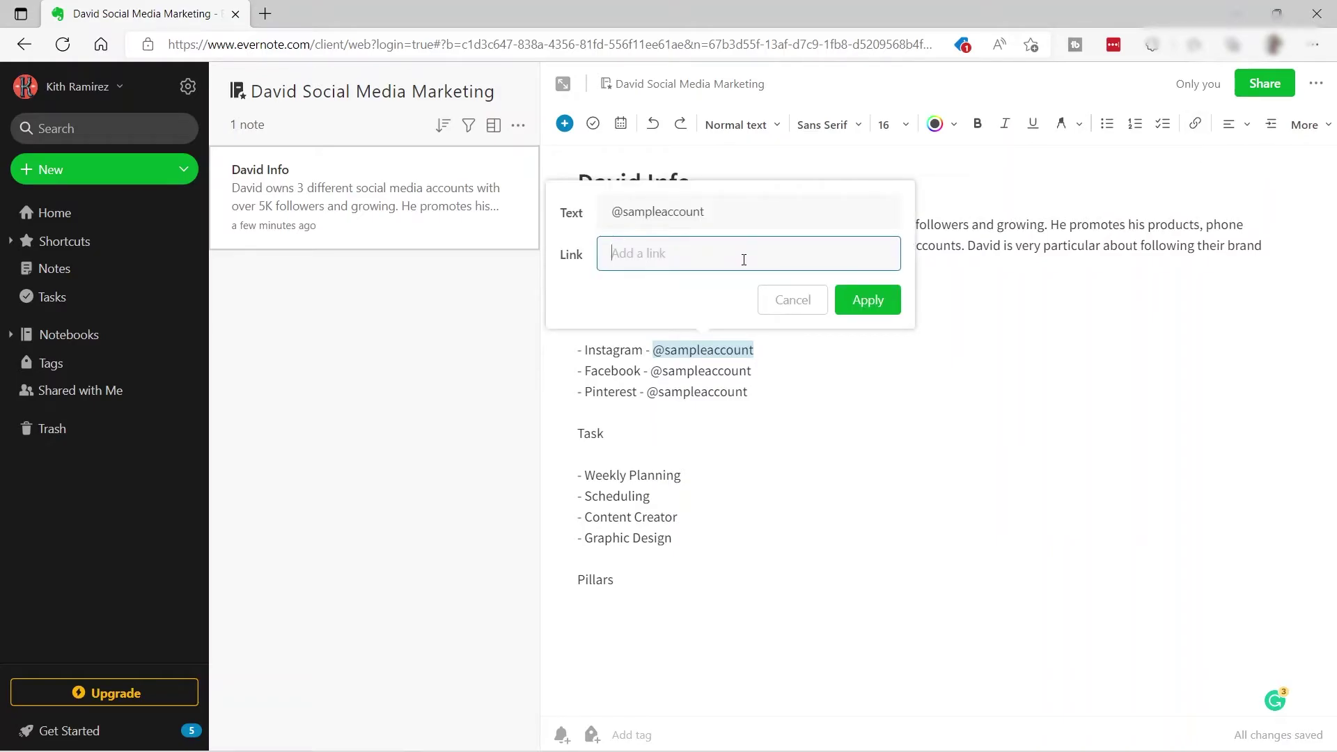
type("instagram")
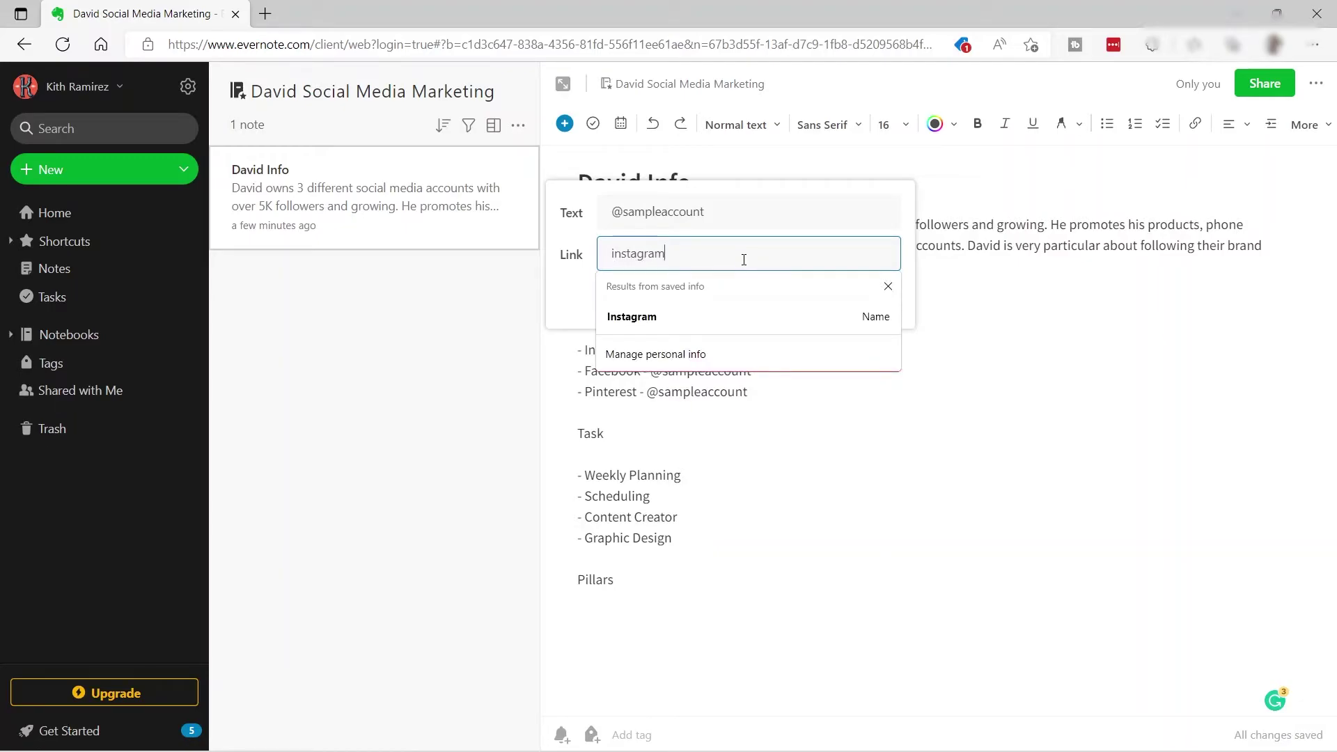
type(".com")
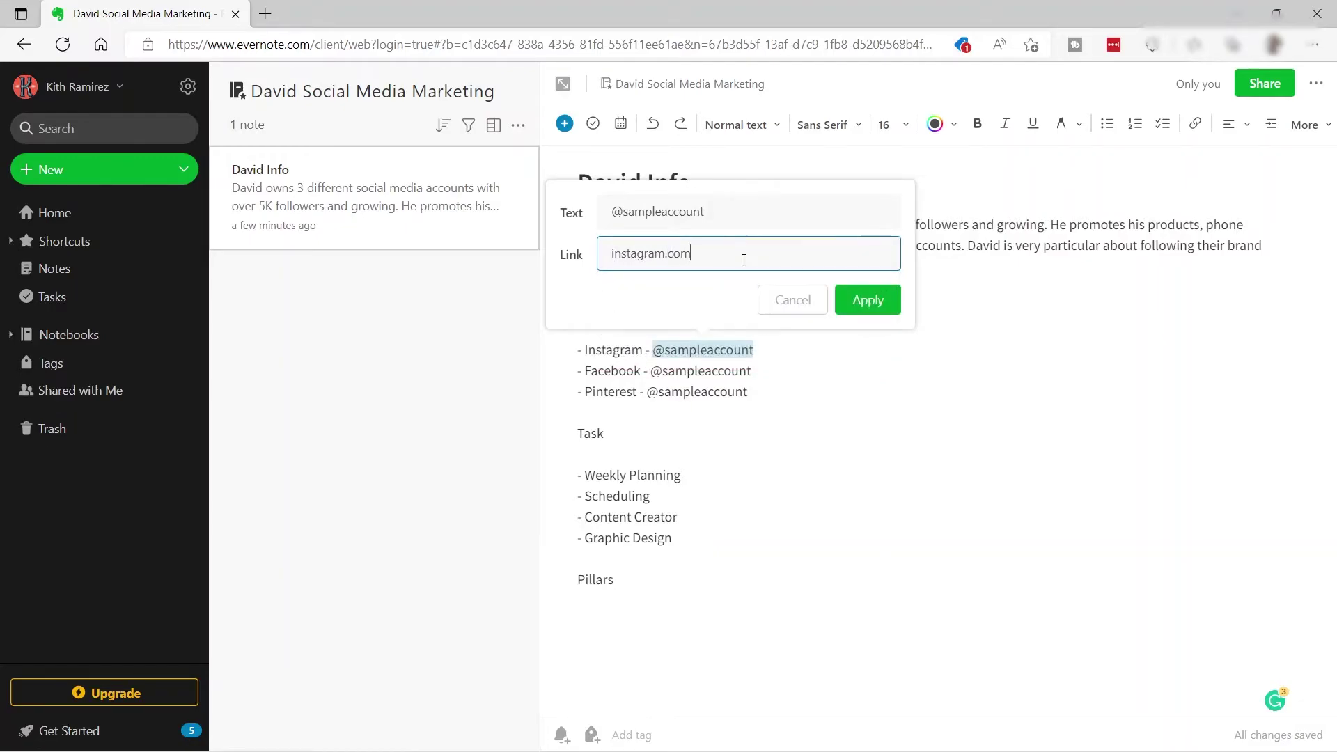
left_click(865, 300)
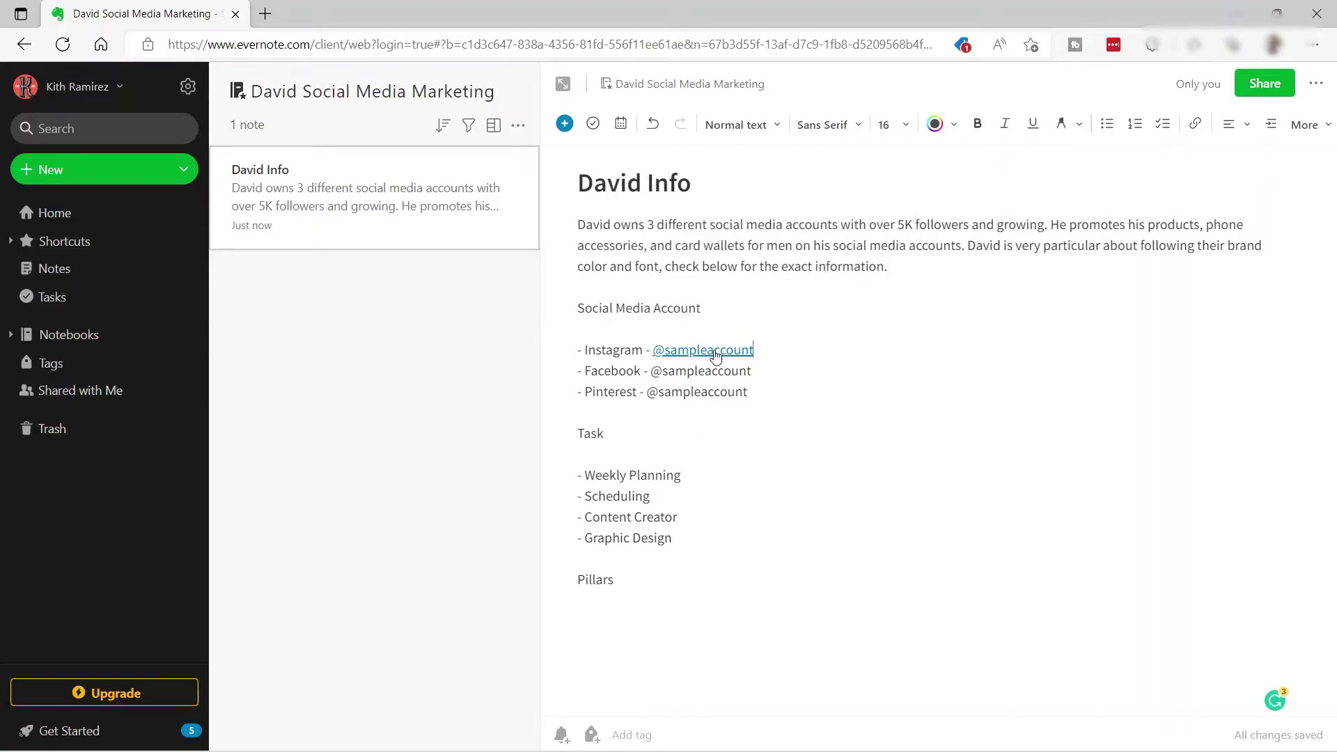
mouse_move(714, 358)
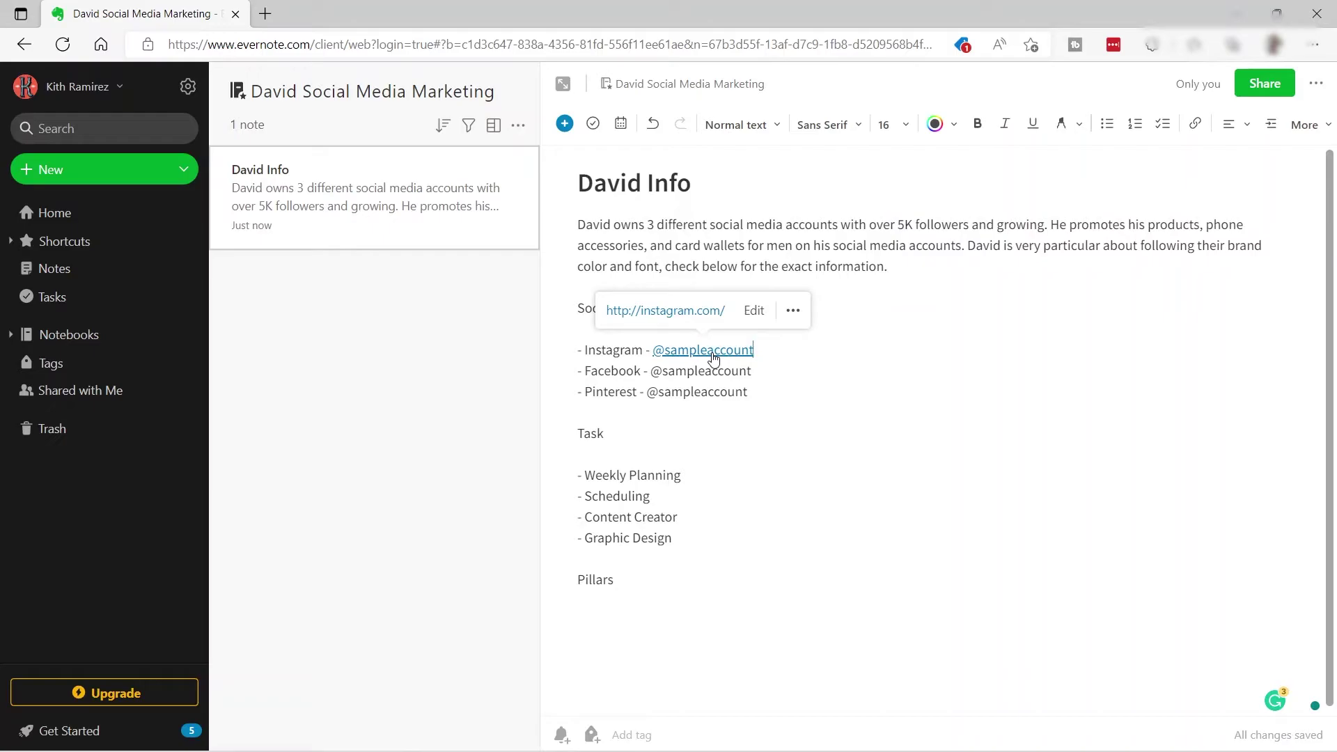
left_click(714, 357)
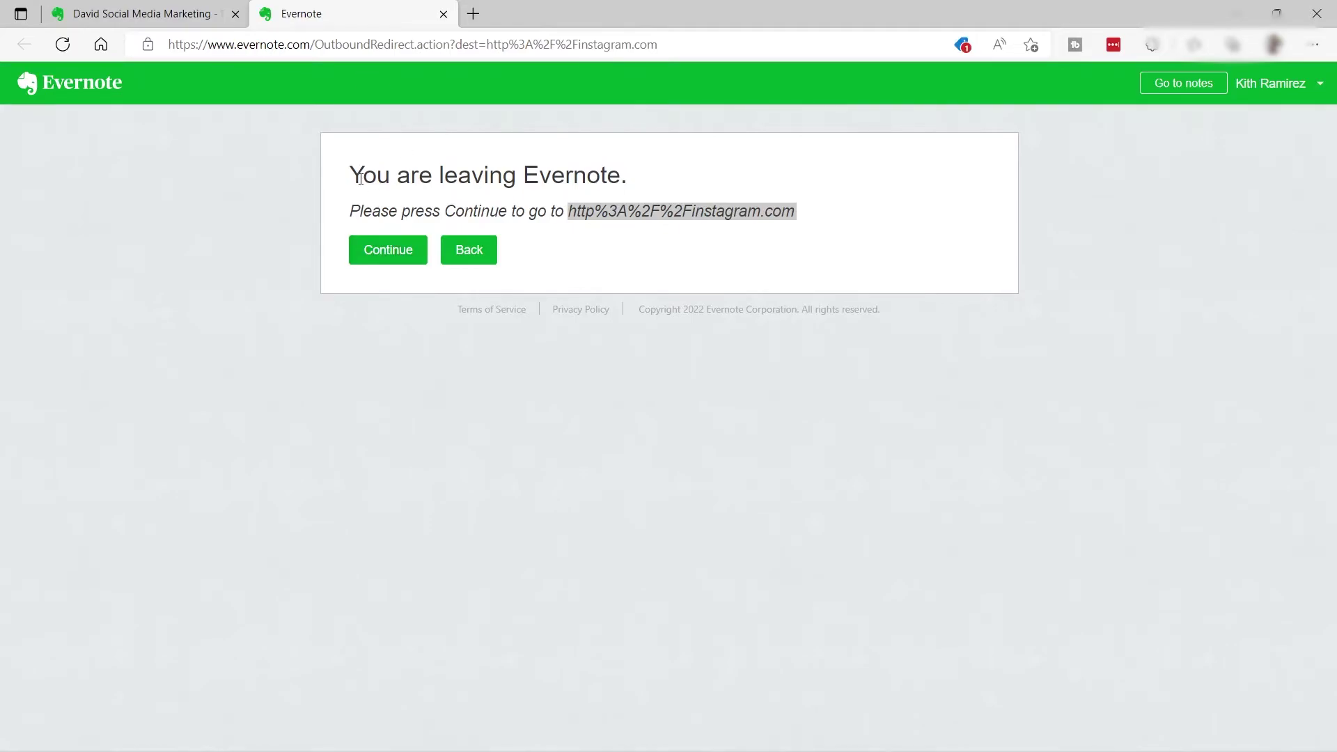
left_click(398, 259)
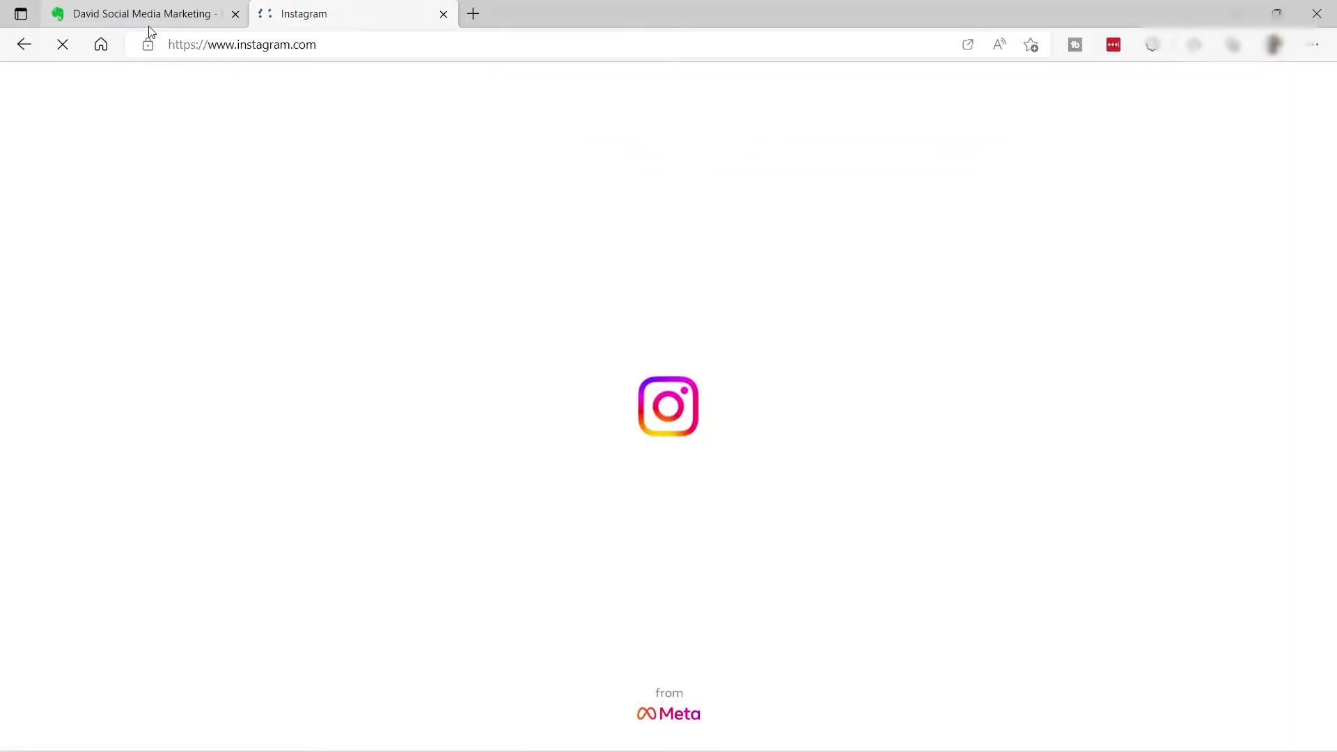
left_click(443, 19)
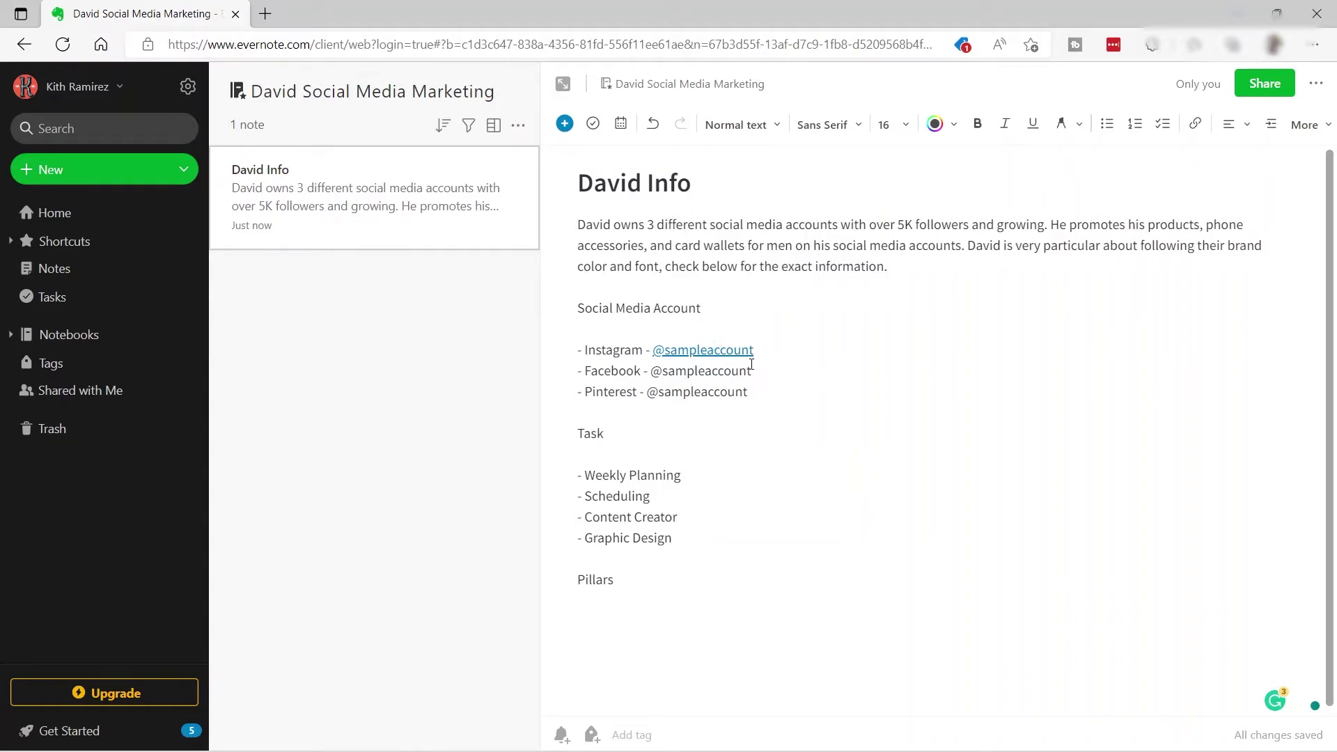
left_click_drag(653, 371, 764, 369)
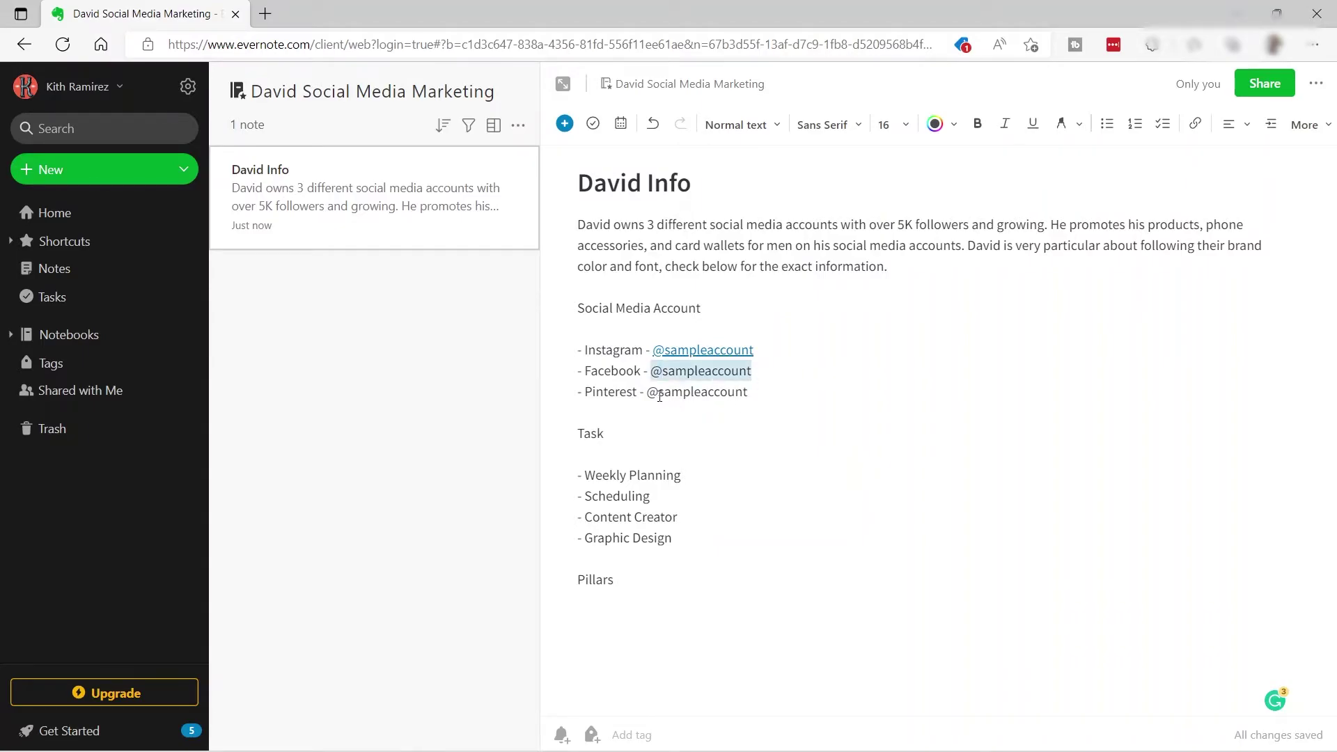
left_click_drag(648, 392, 763, 395)
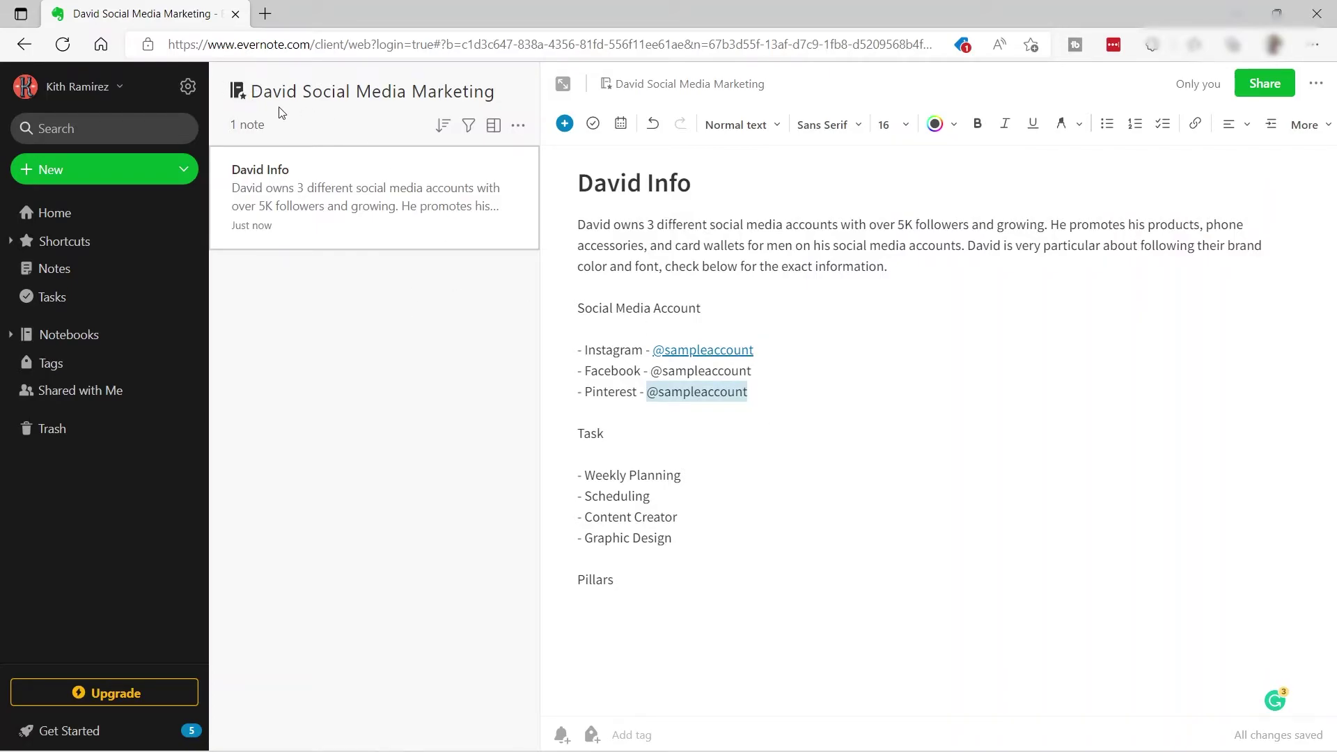
left_click(118, 174)
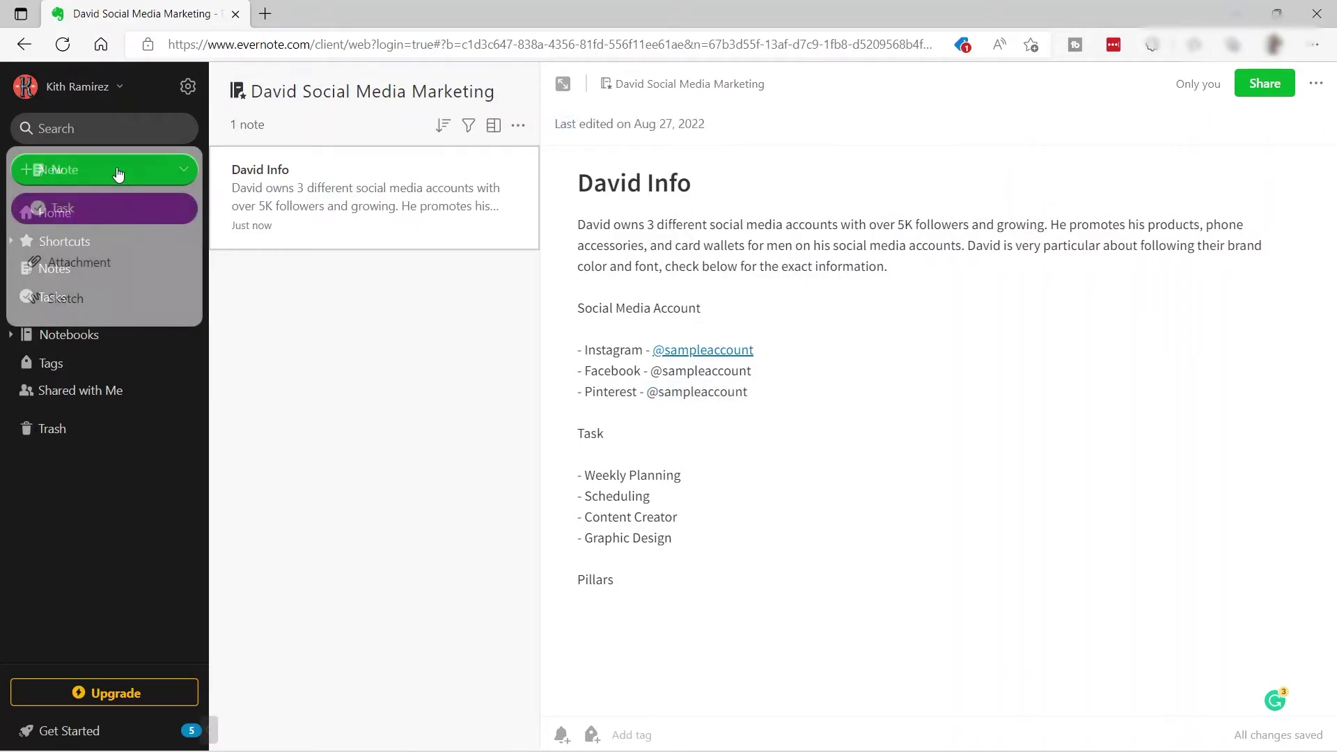
- Create a new note titled 'This Week Plan'
left_click(117, 172)
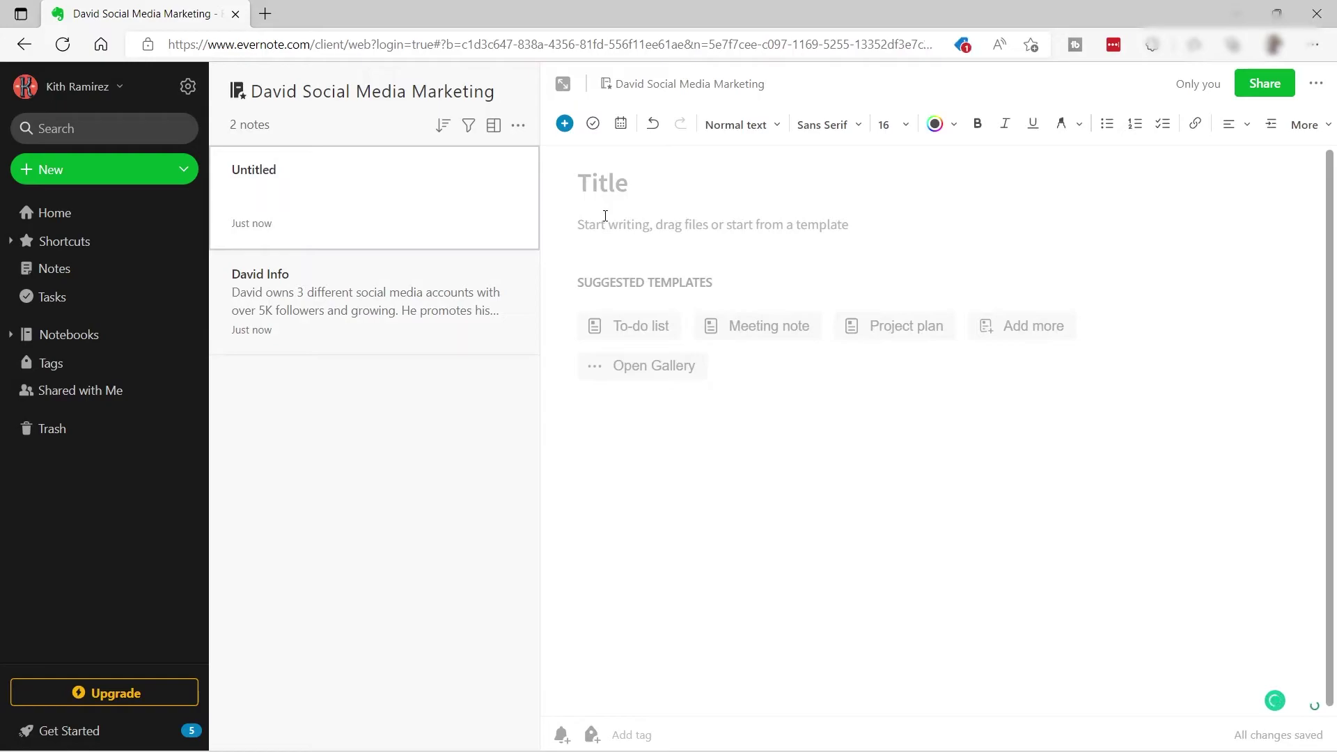
left_click(605, 189)
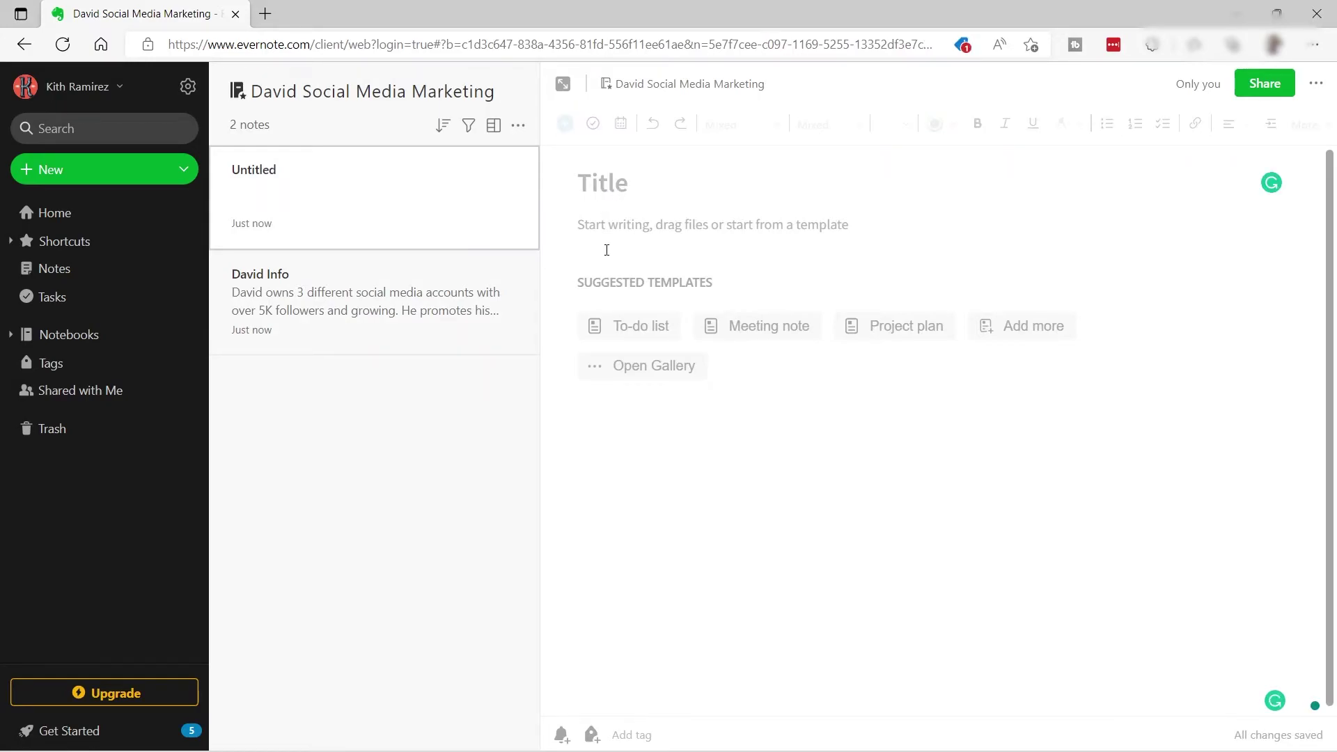
type("Wee")
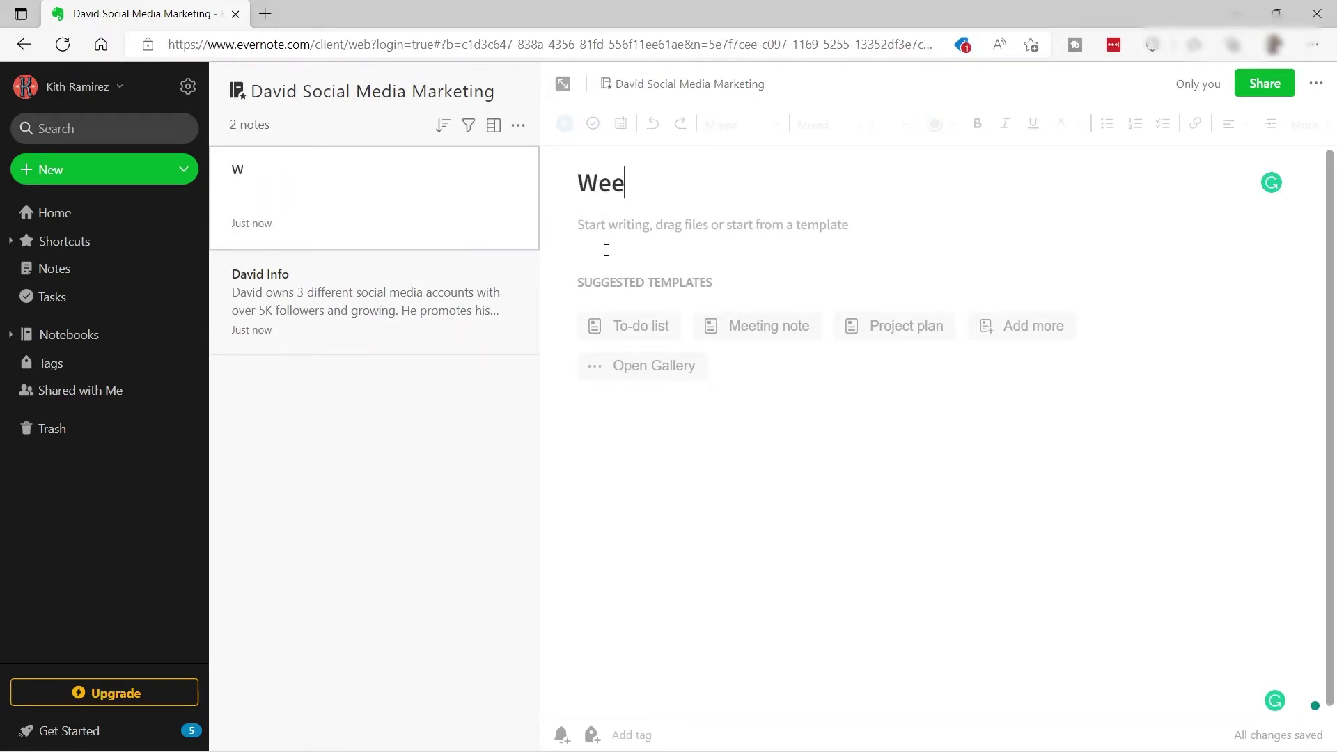
key("BackSpace")
key("BackSpace")
key("BackSpace")
type("This Week Plan")
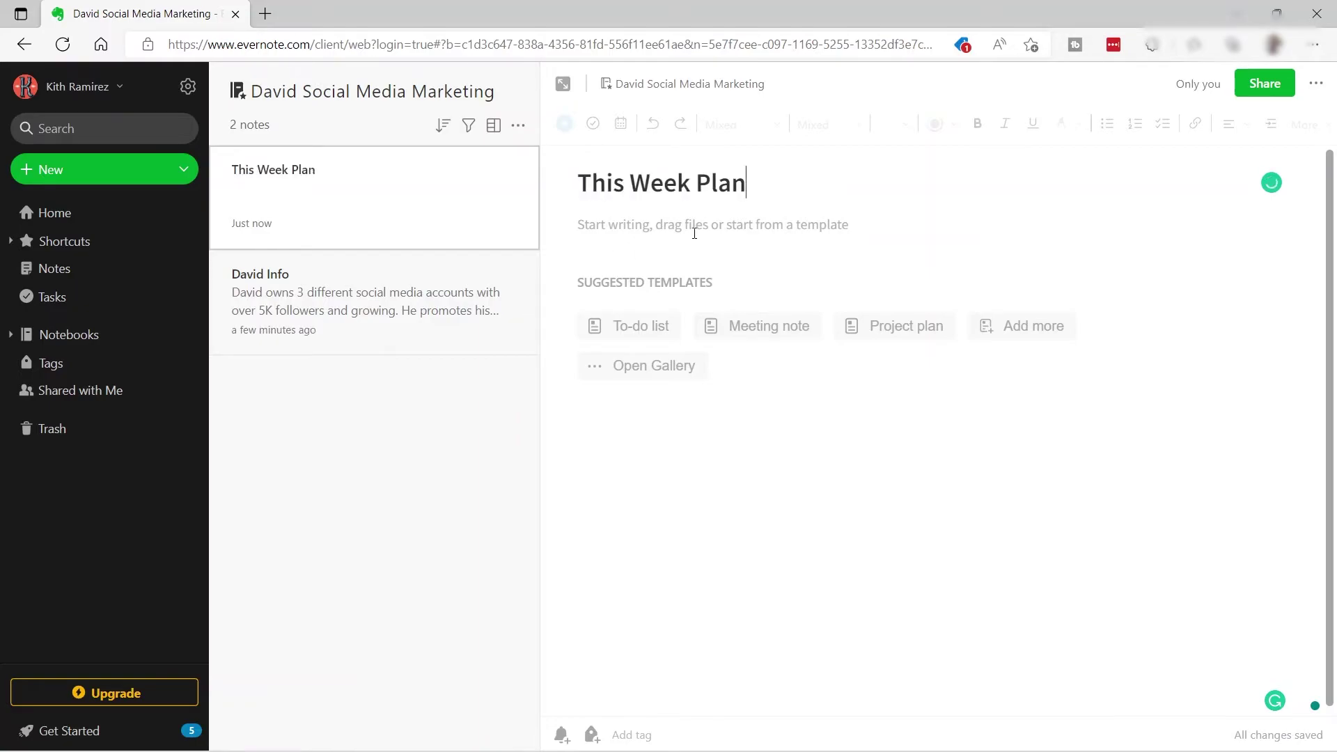
left_click(694, 232)
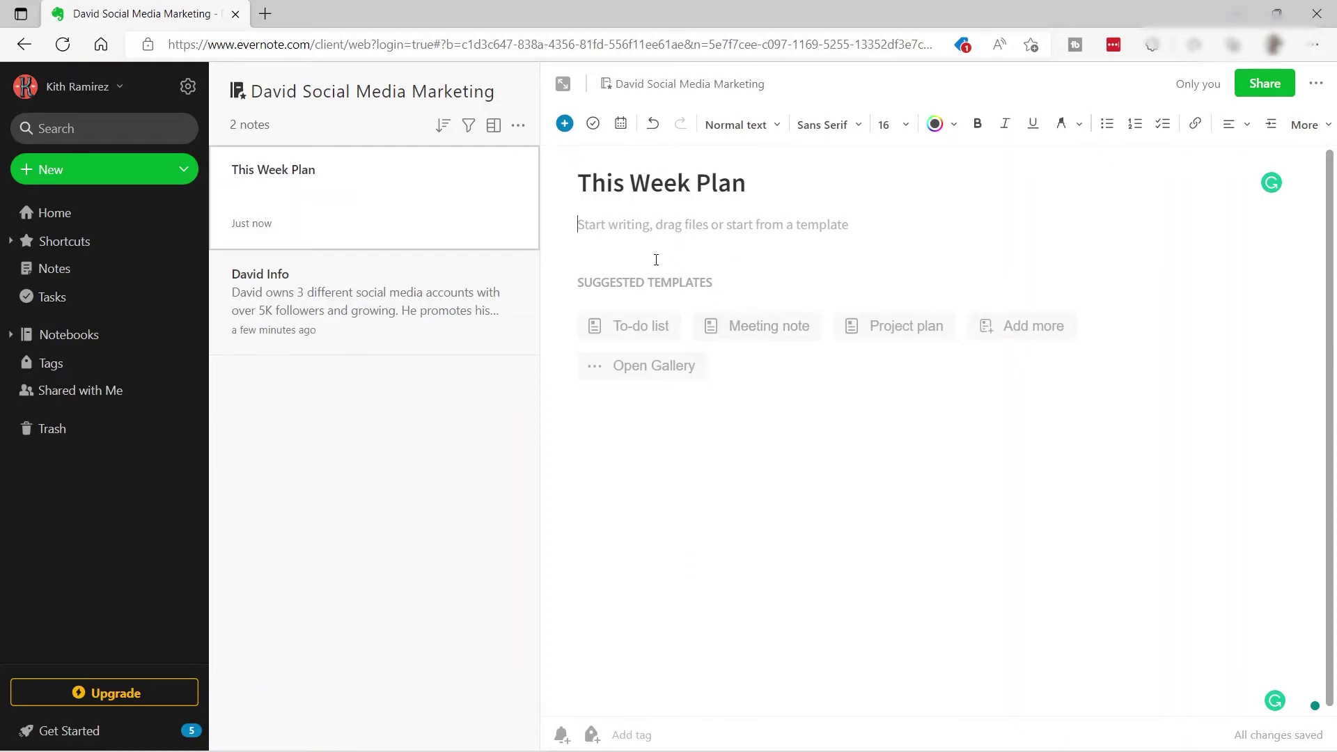
- Apply the To-do list template and add 'Ideas about Contents' and 'Graphic Design' under Today
mouse_move(629, 339)
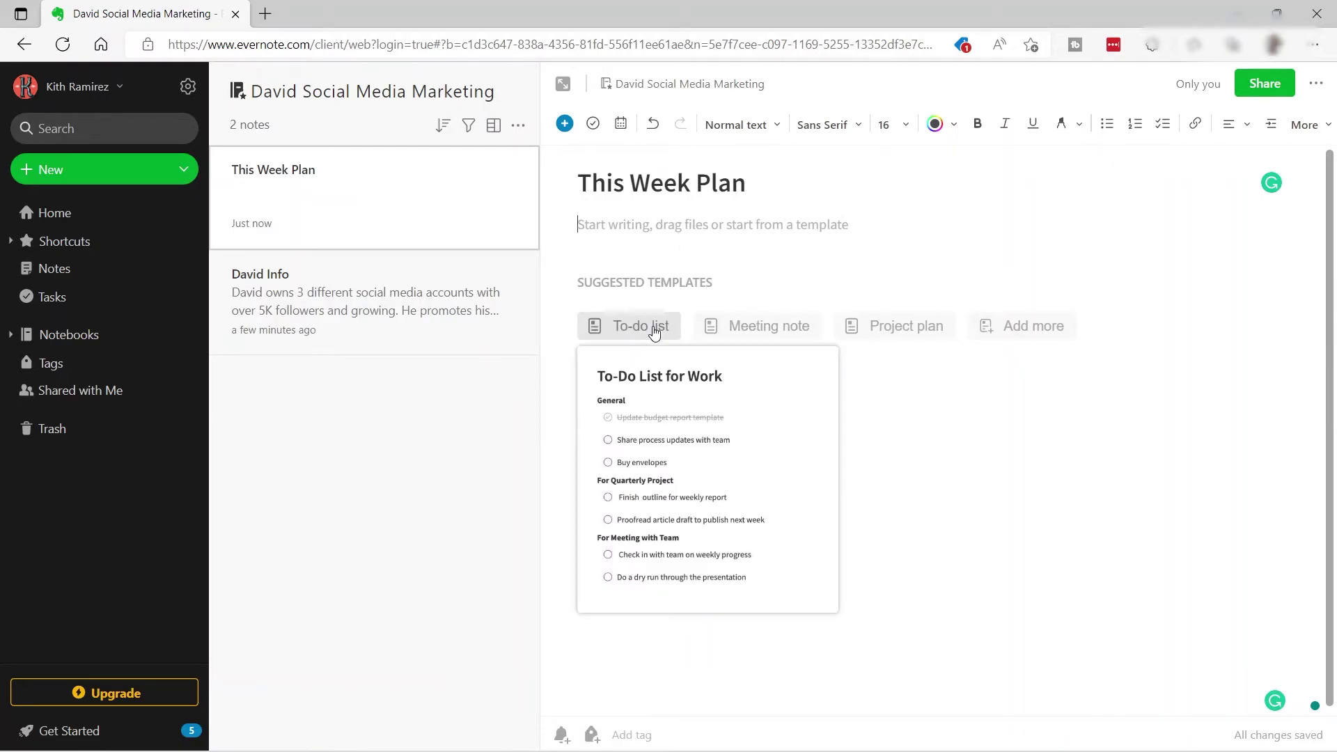
left_click(655, 327)
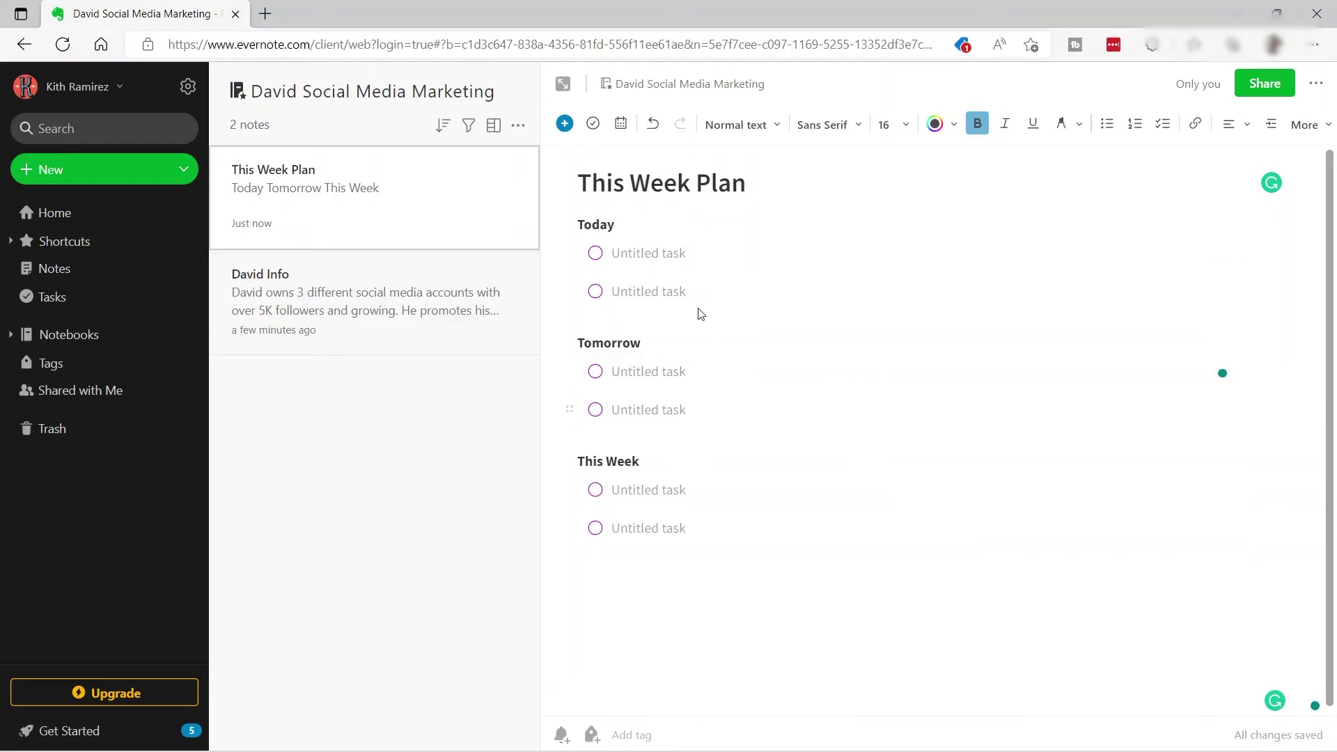
left_click(661, 258)
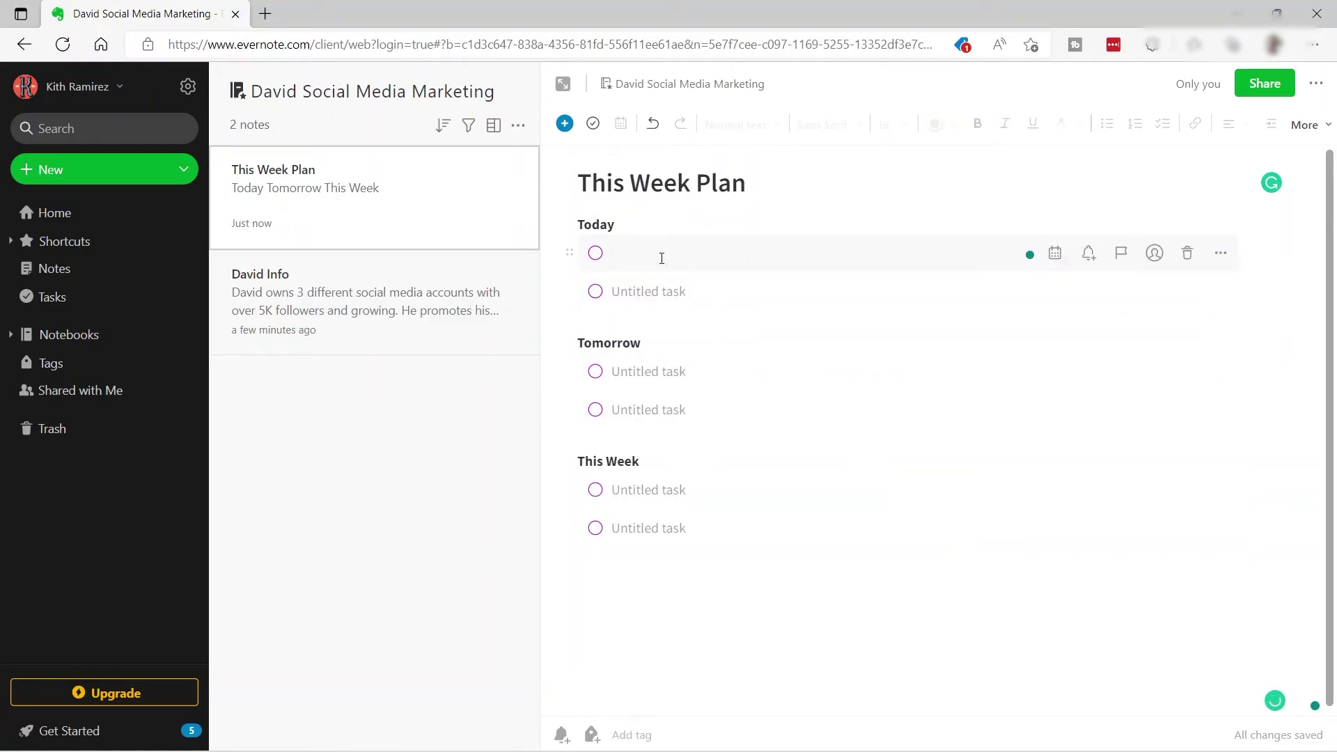
type("Ideas ")
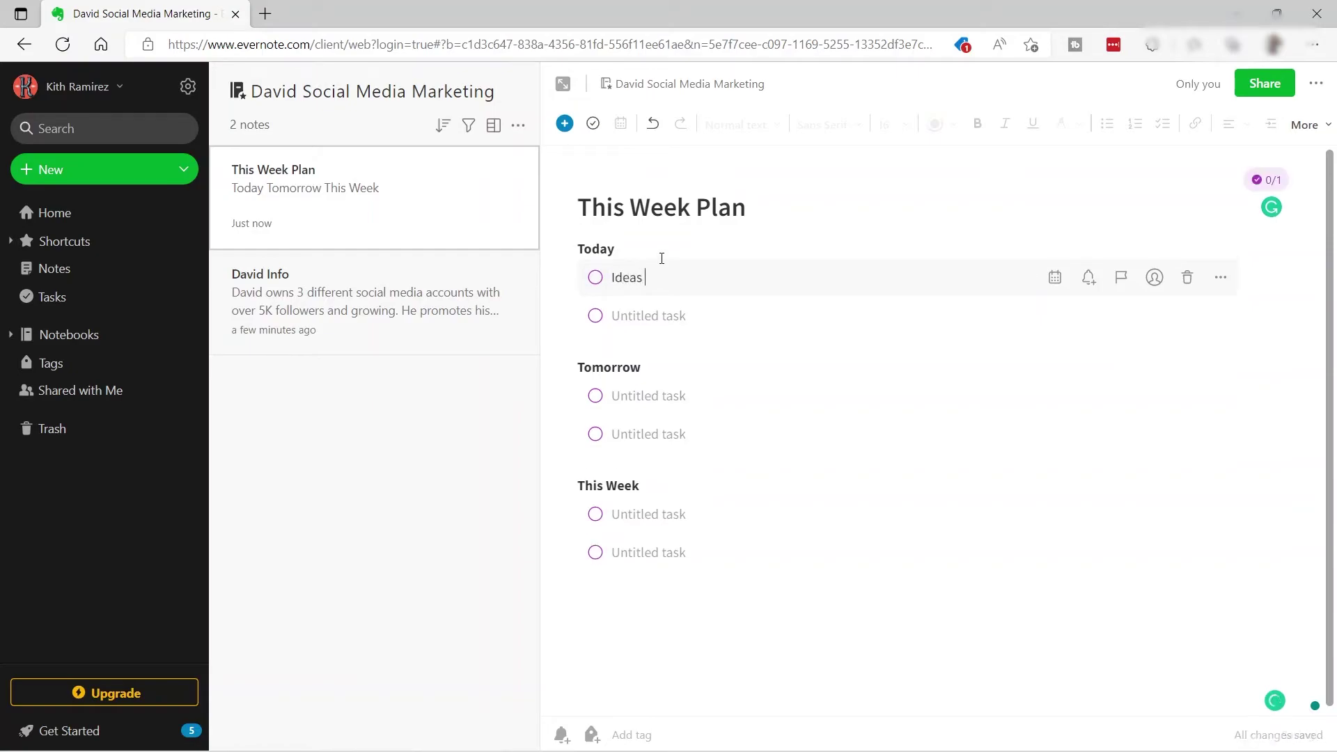
type("about Contents")
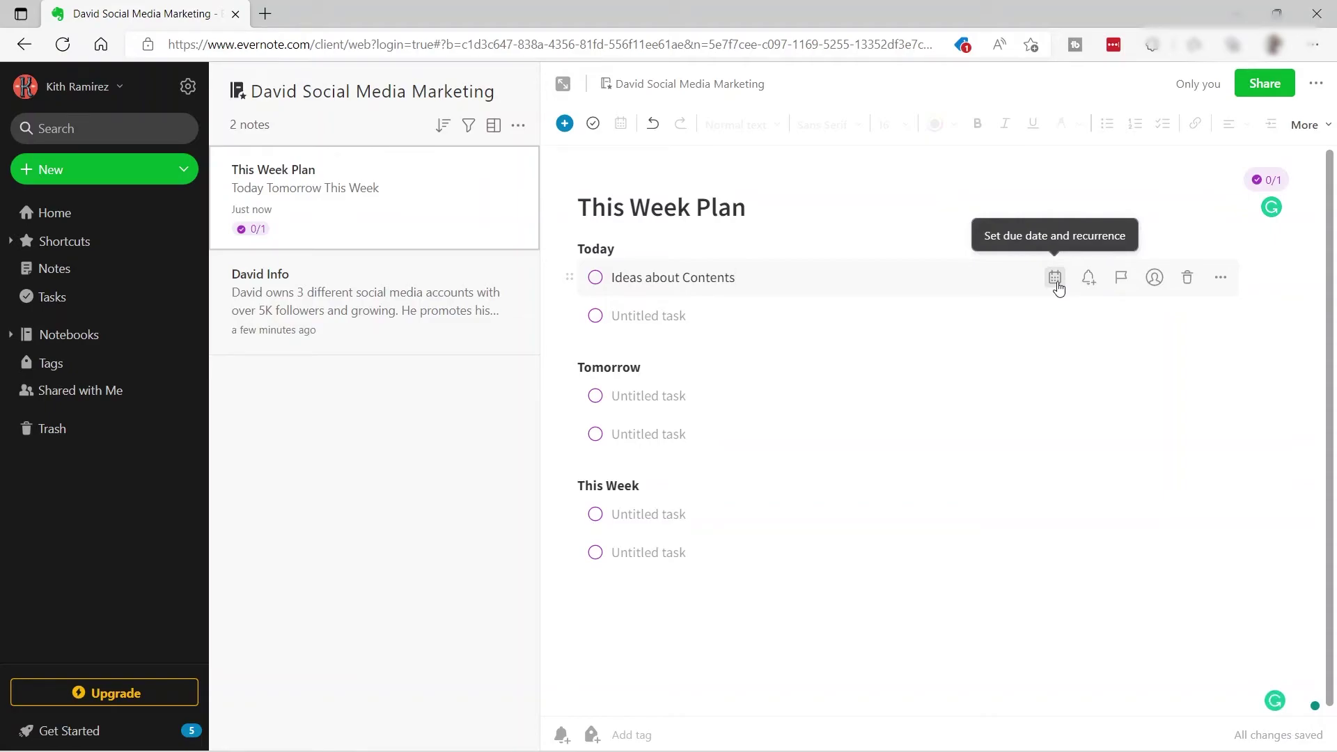
left_click(724, 318)
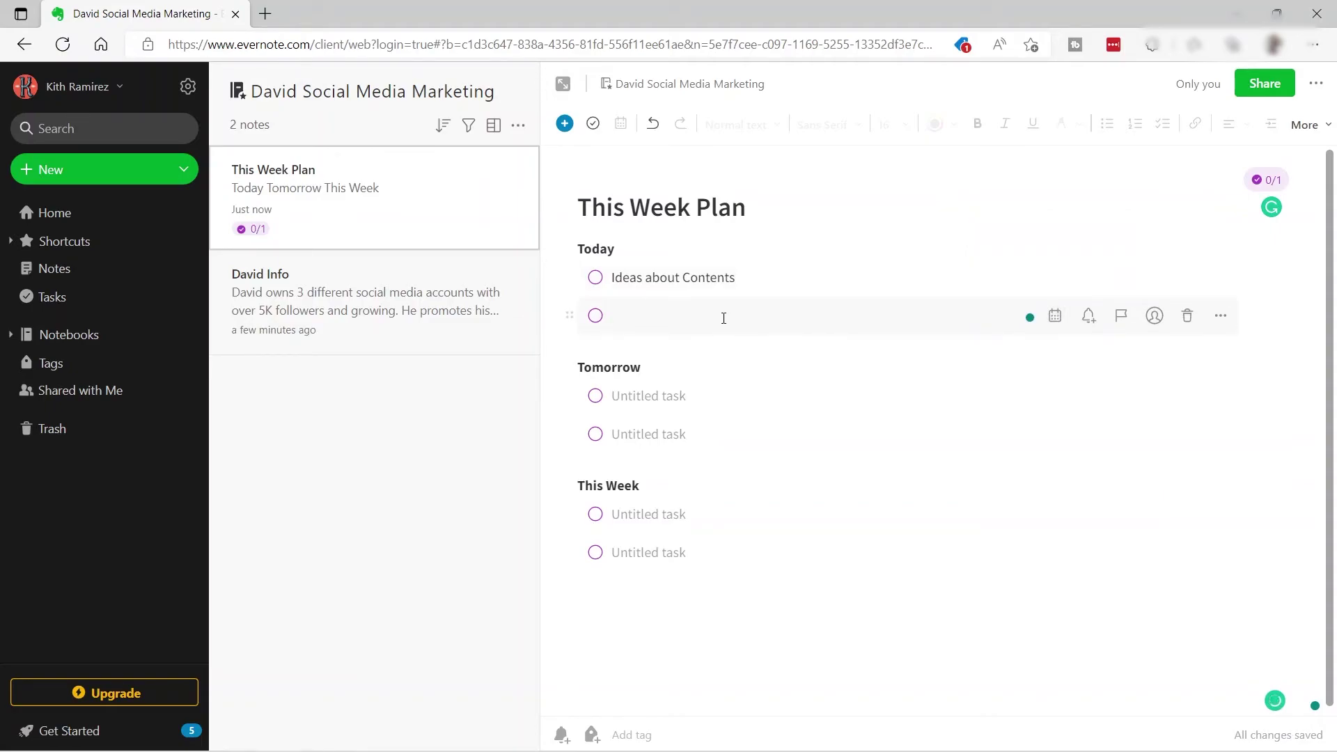
type("Graphic Design")
left_click(600, 392)
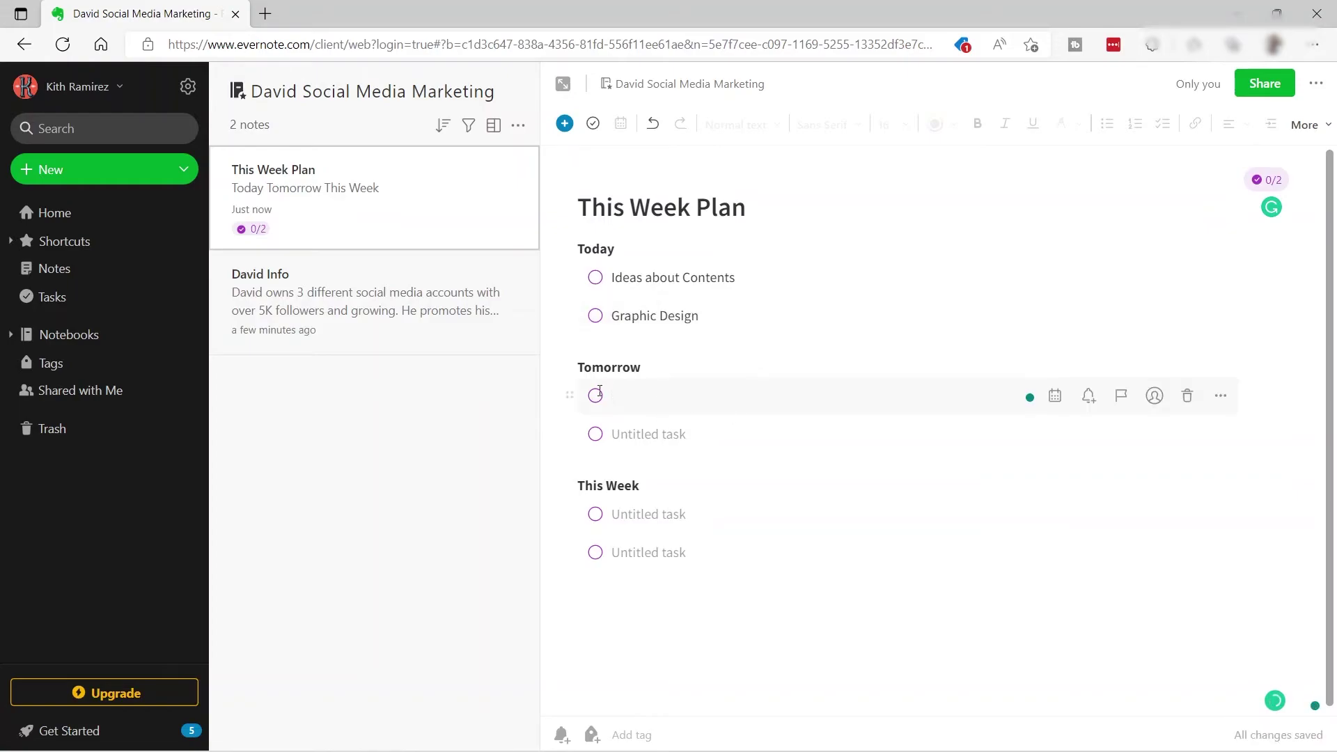
left_click(325, 415)
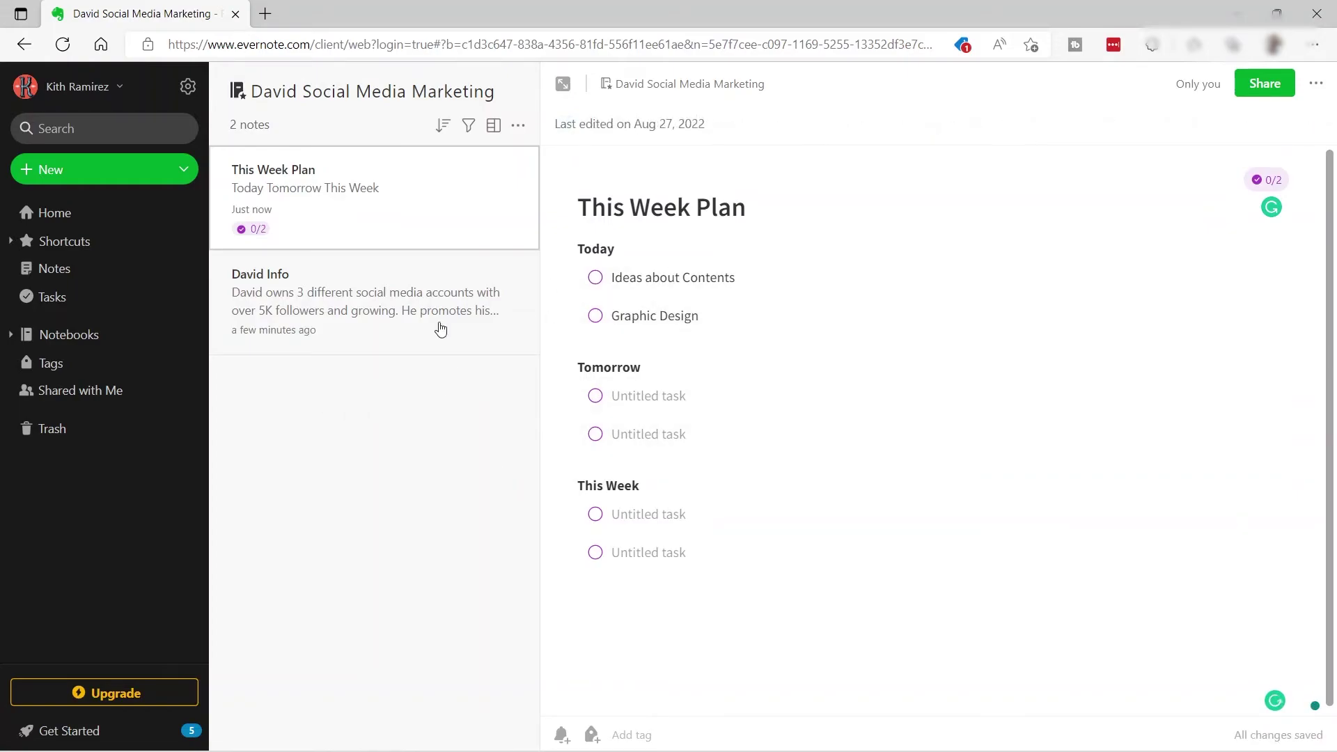
- From the notebooks list, create an empty notebook named 'Clients Info' and open it
left_click(98, 335)
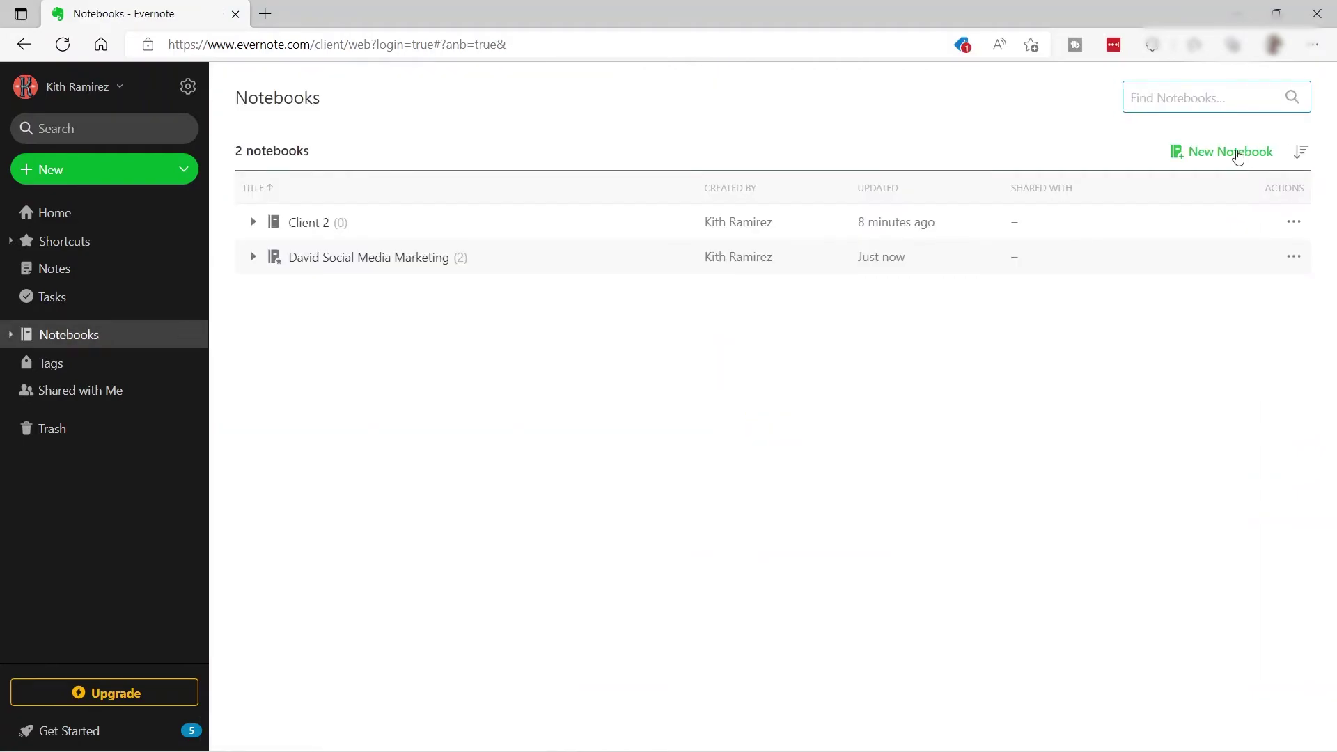
left_click(1236, 151)
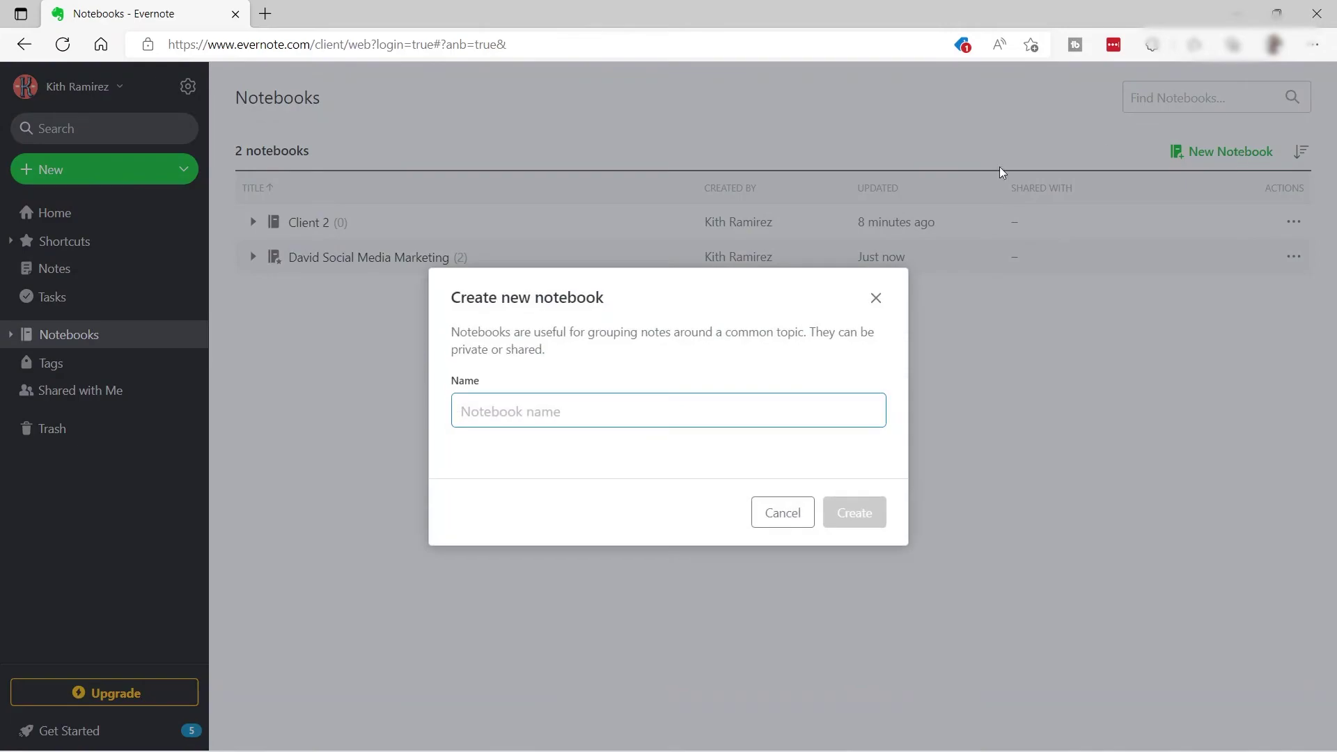
left_click(614, 410)
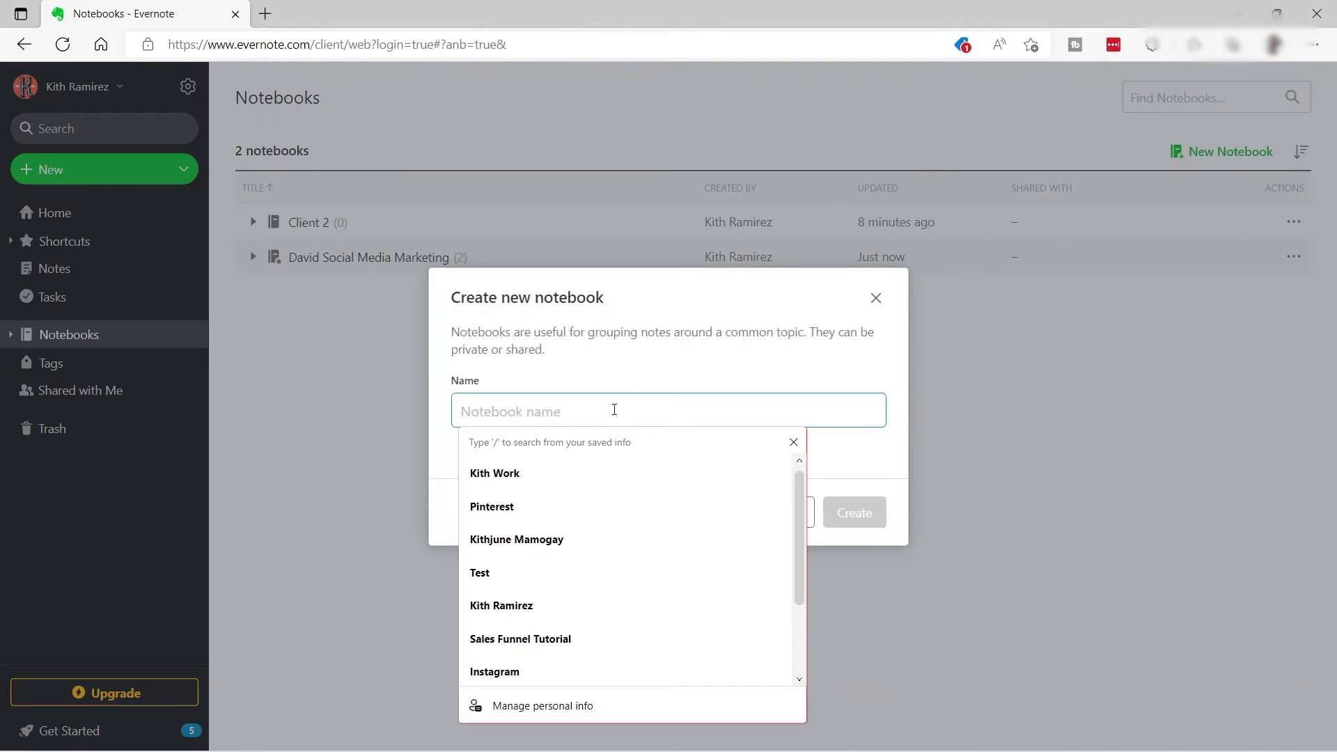
type("Clien")
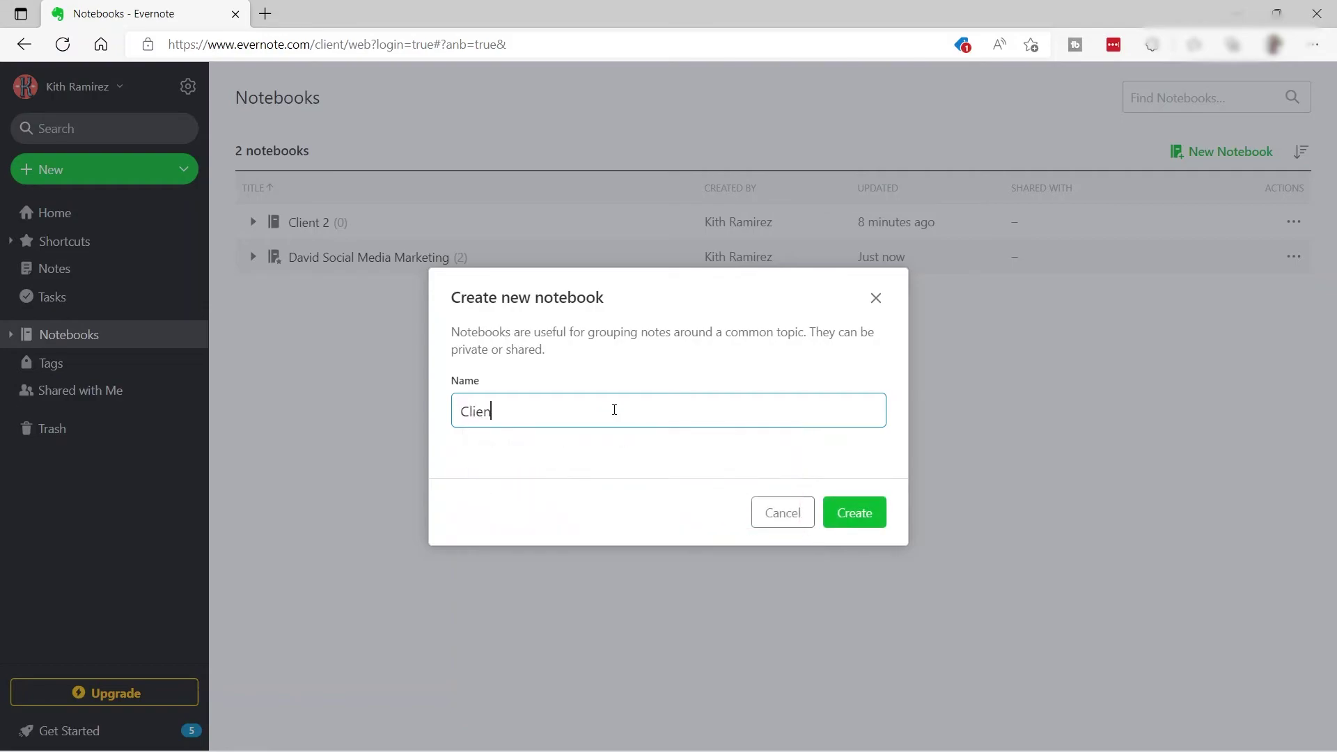
type("ts Info")
left_click(874, 511)
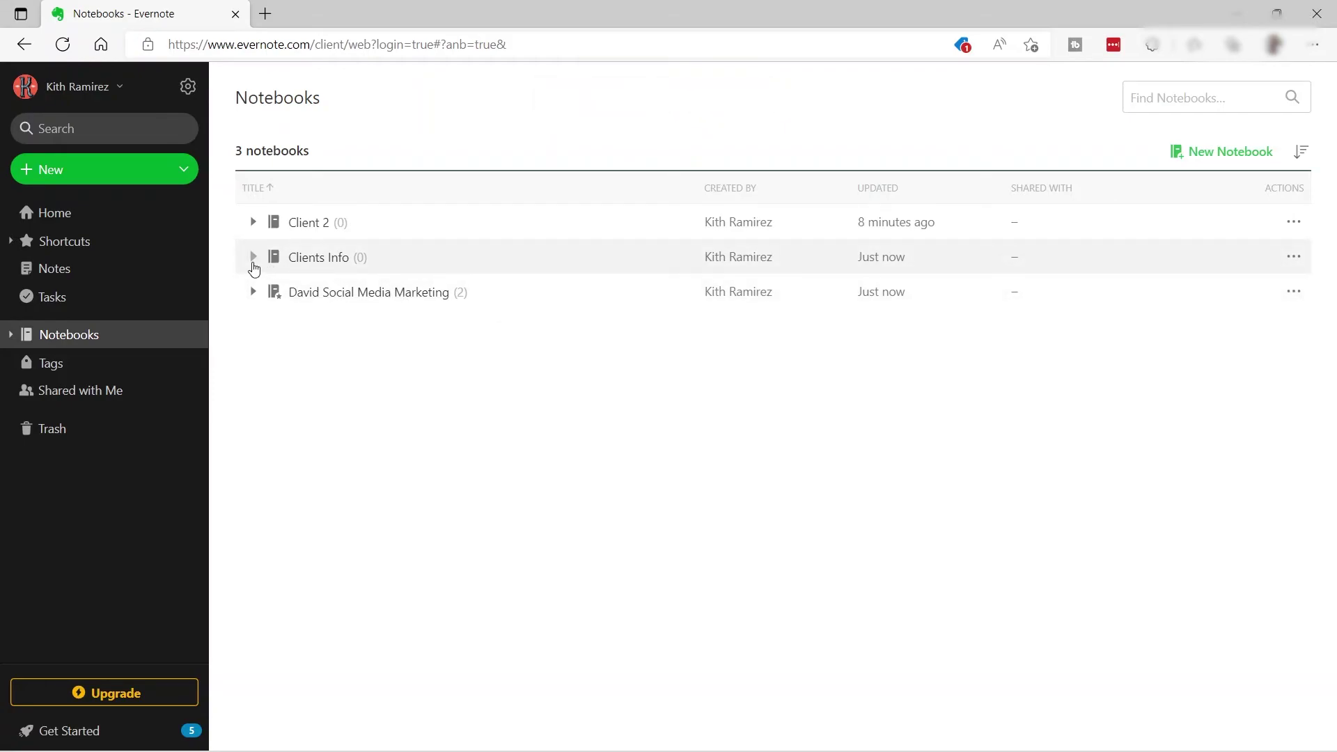
left_click(337, 258)
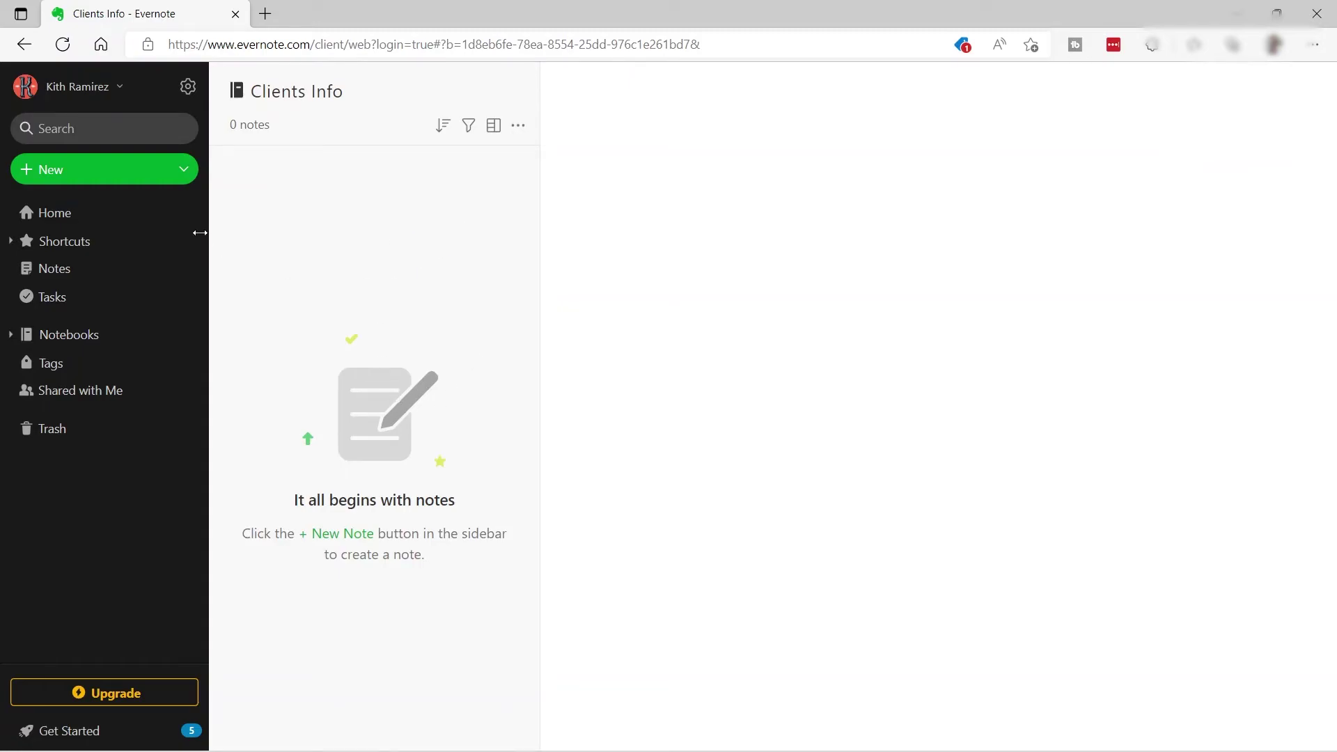
- Add a blank note titled 'Clients' to Clients Info, with the client's name as its body
left_click(110, 173)
left_click(69, 209)
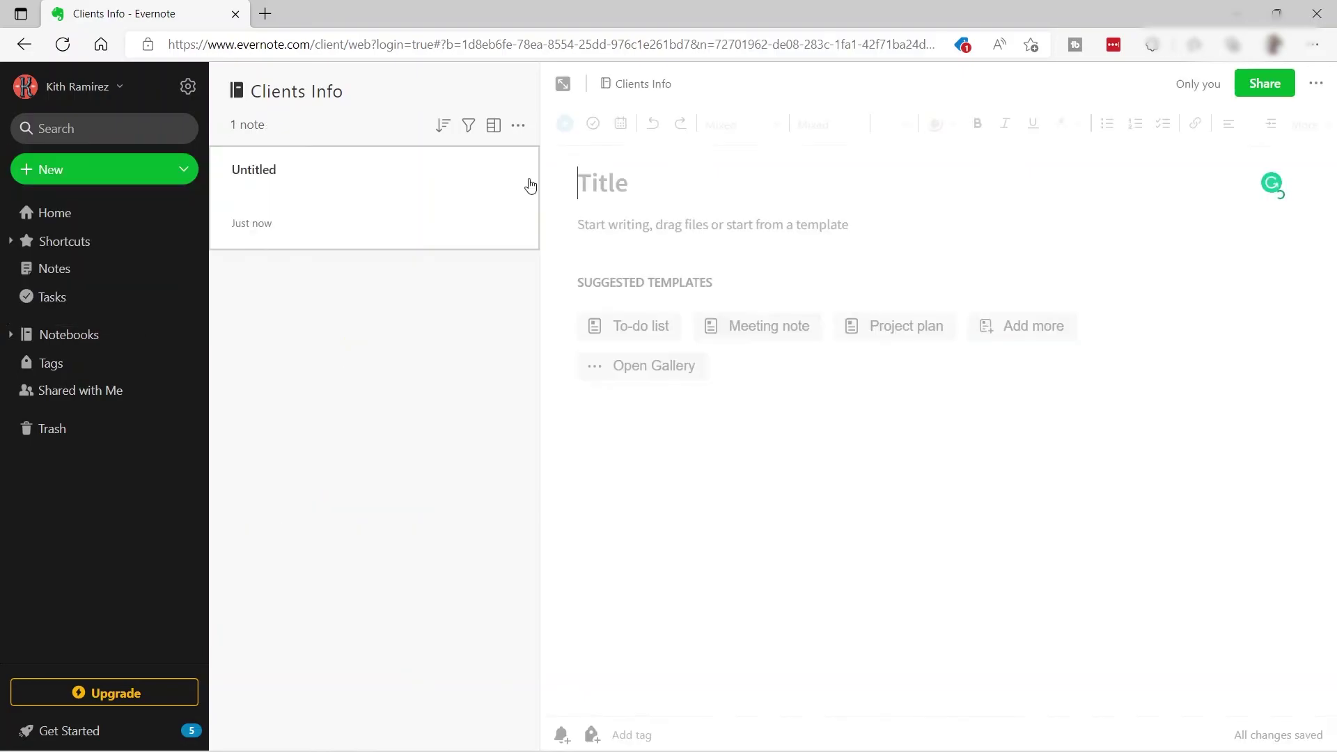
type("Clients")
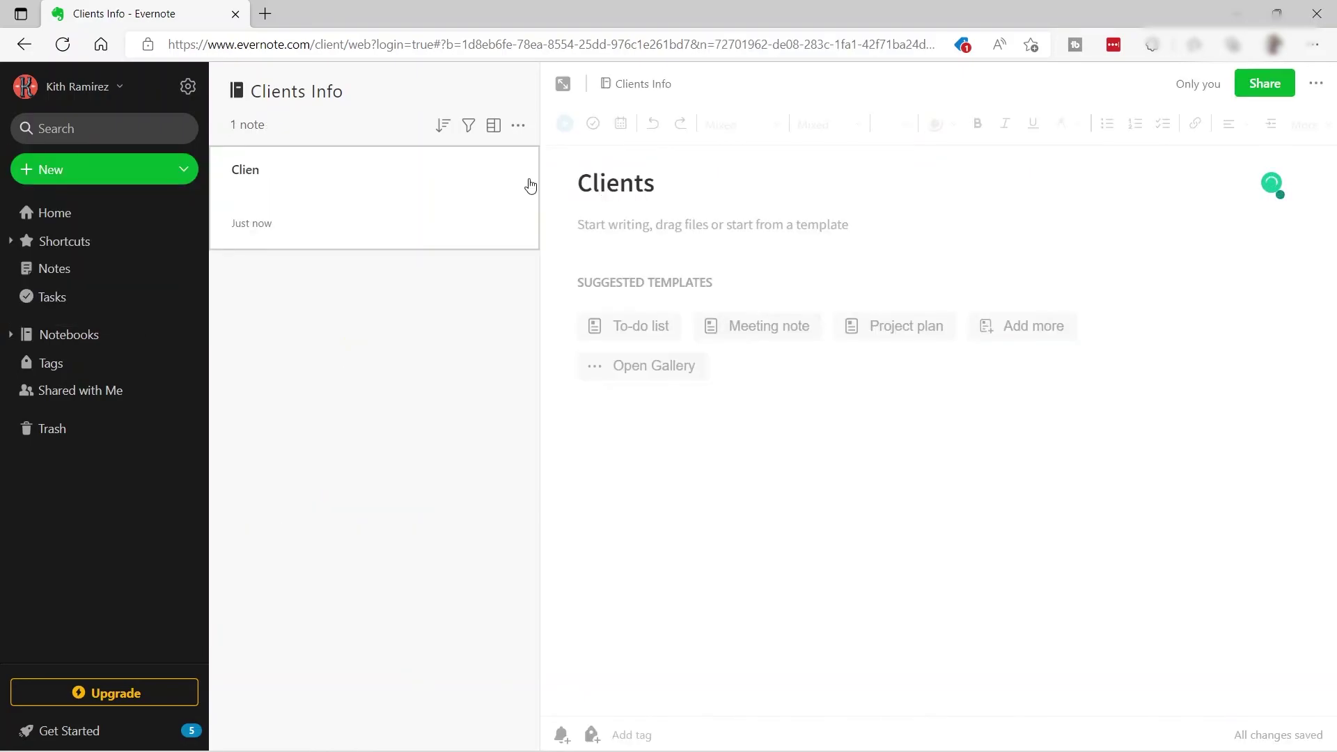
left_click(629, 234)
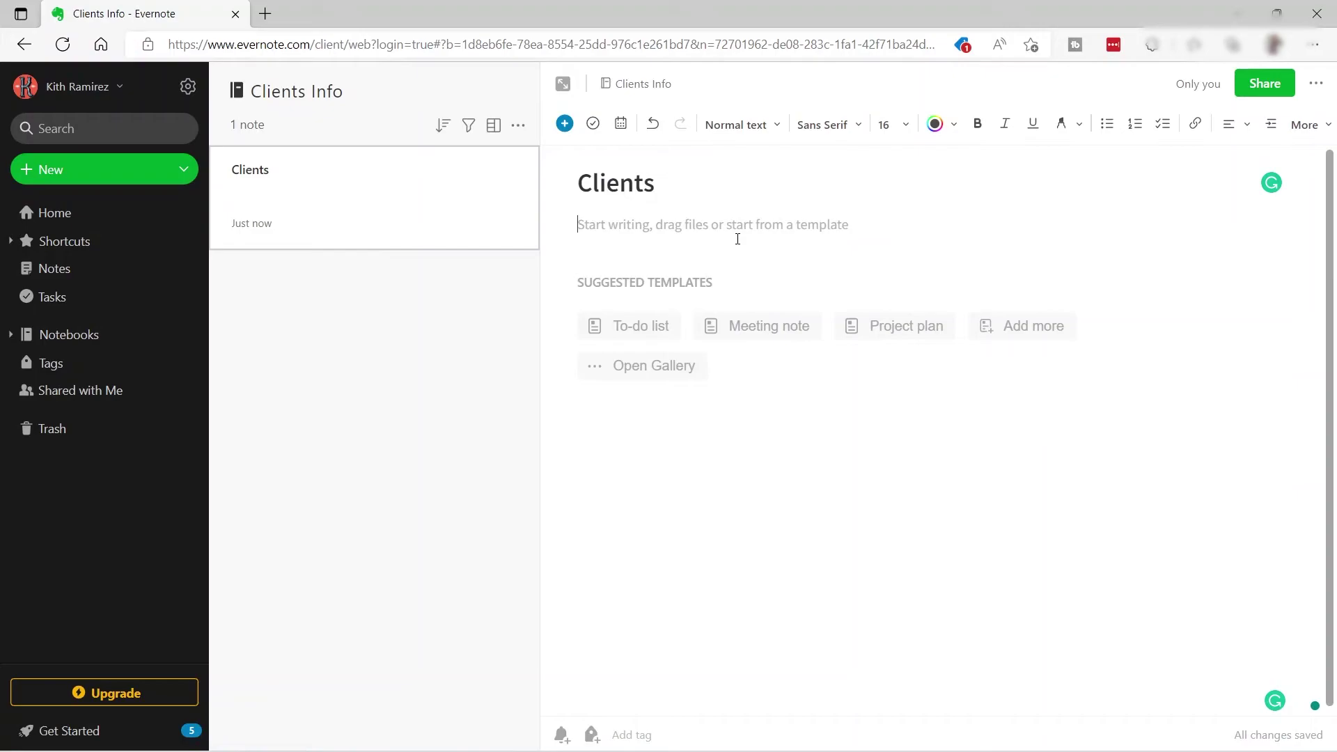
type("David")
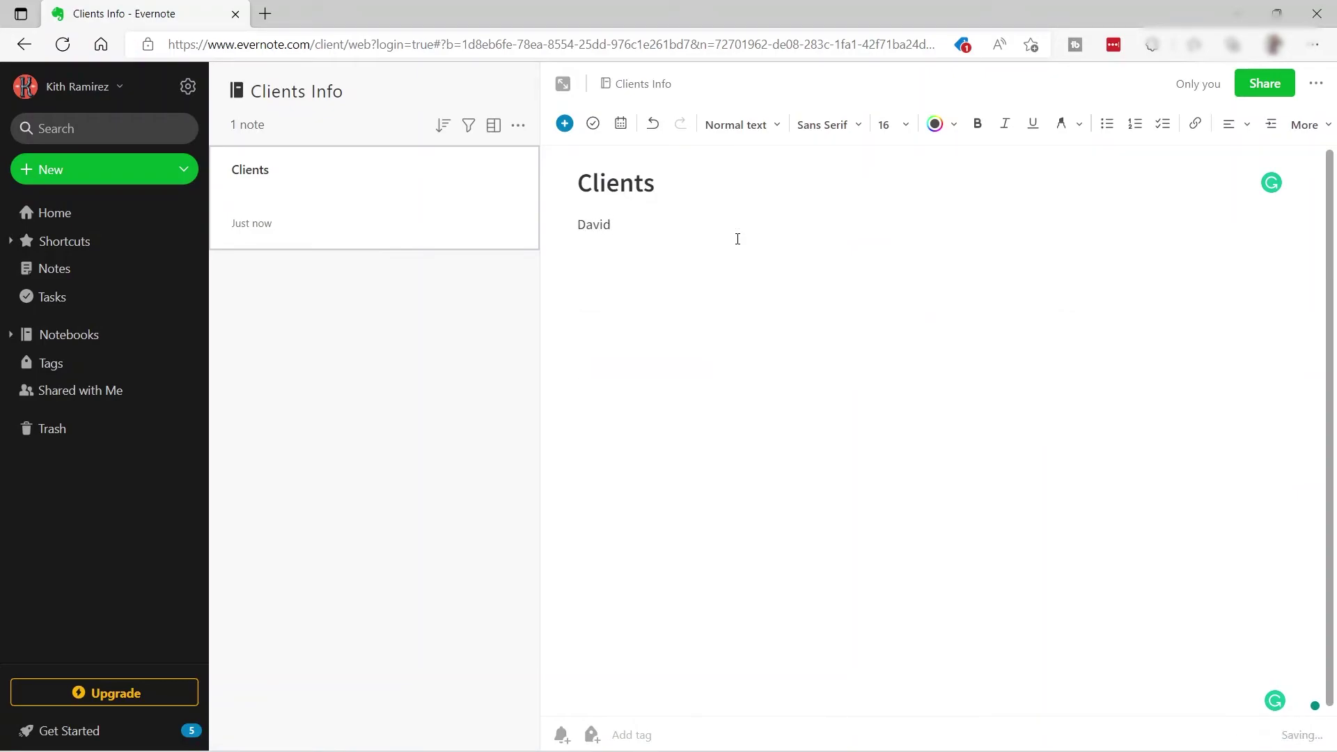
- Open the client's Info note in the client's Social Media Marketing notebook
left_click(124, 346)
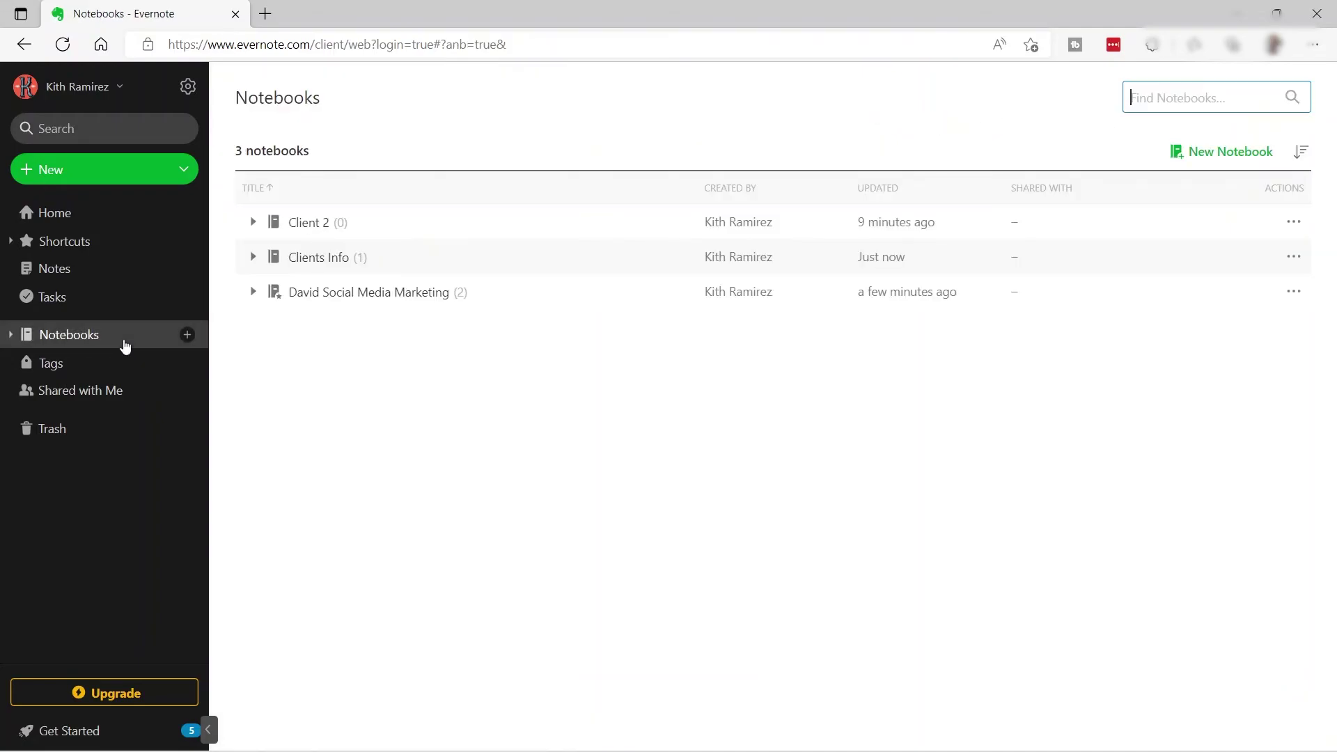
left_click(352, 296)
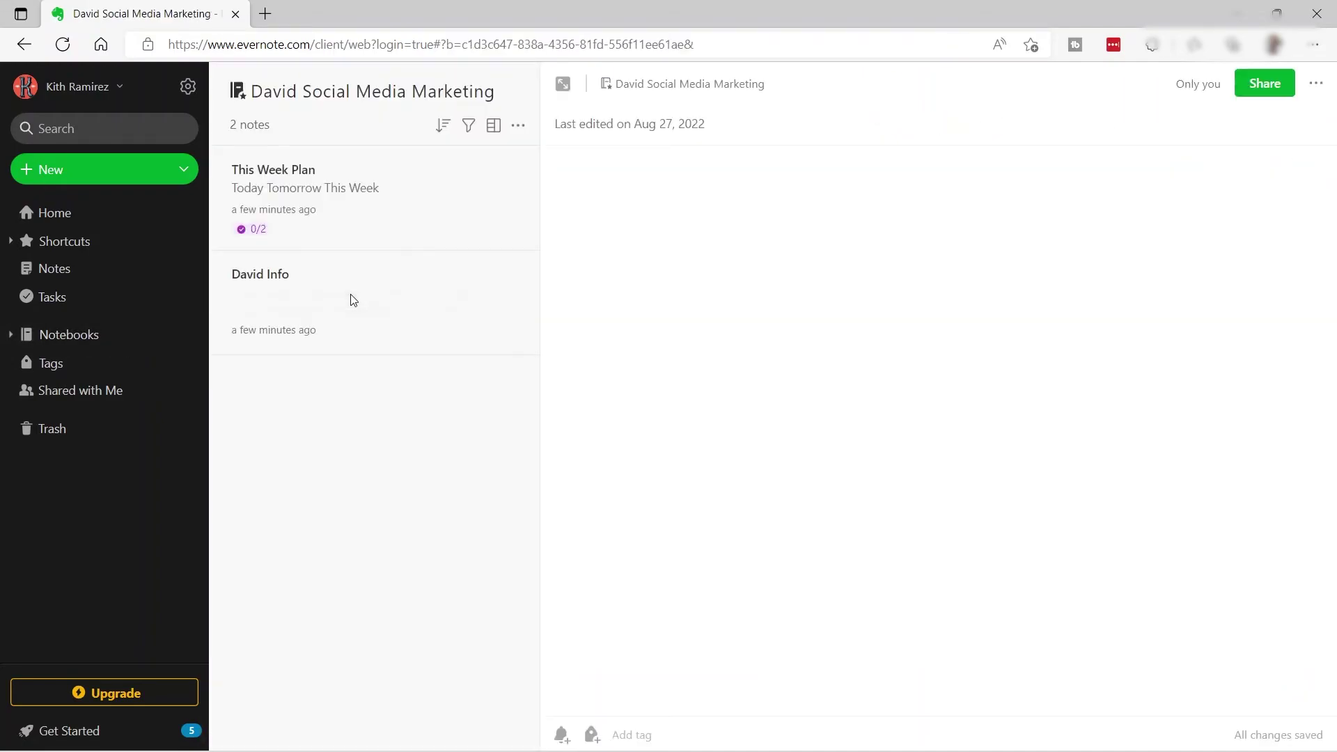
left_click(343, 280)
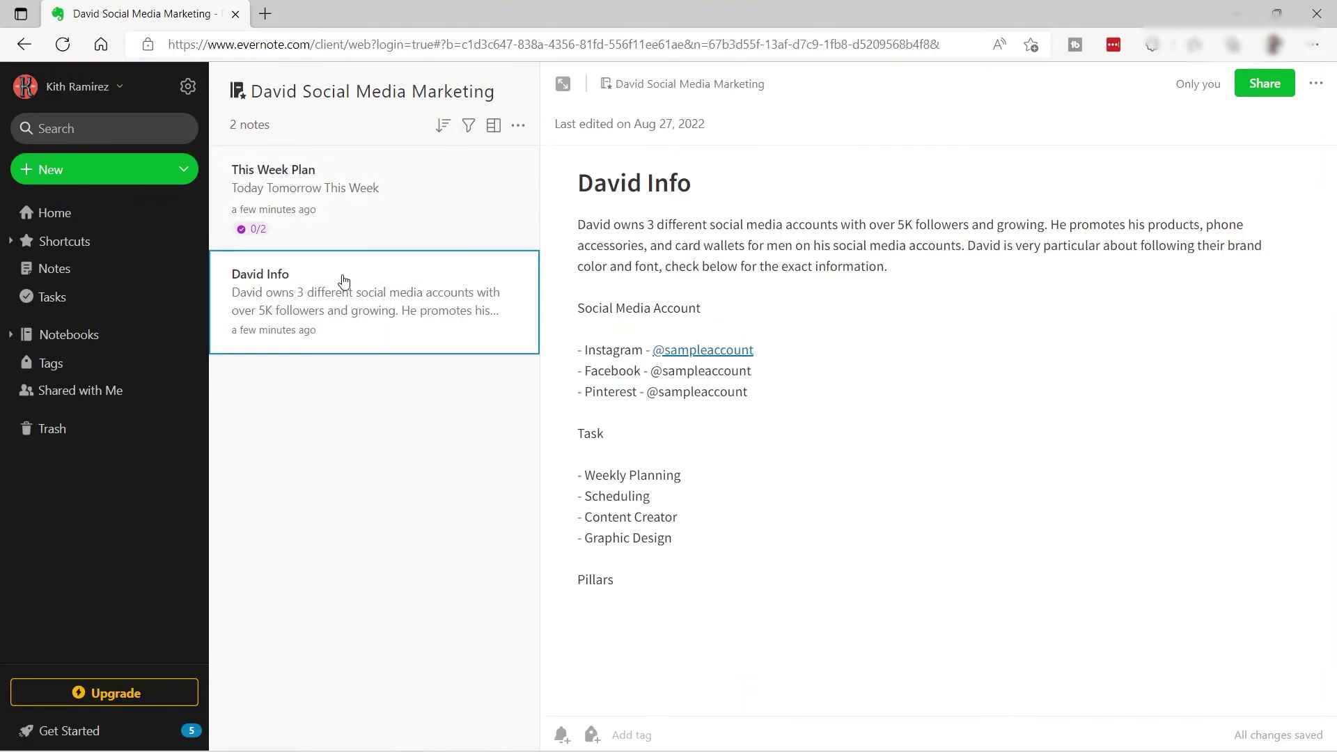
- Copy a web link to the client's Info note, then return to the notebooks list
left_click(1316, 85)
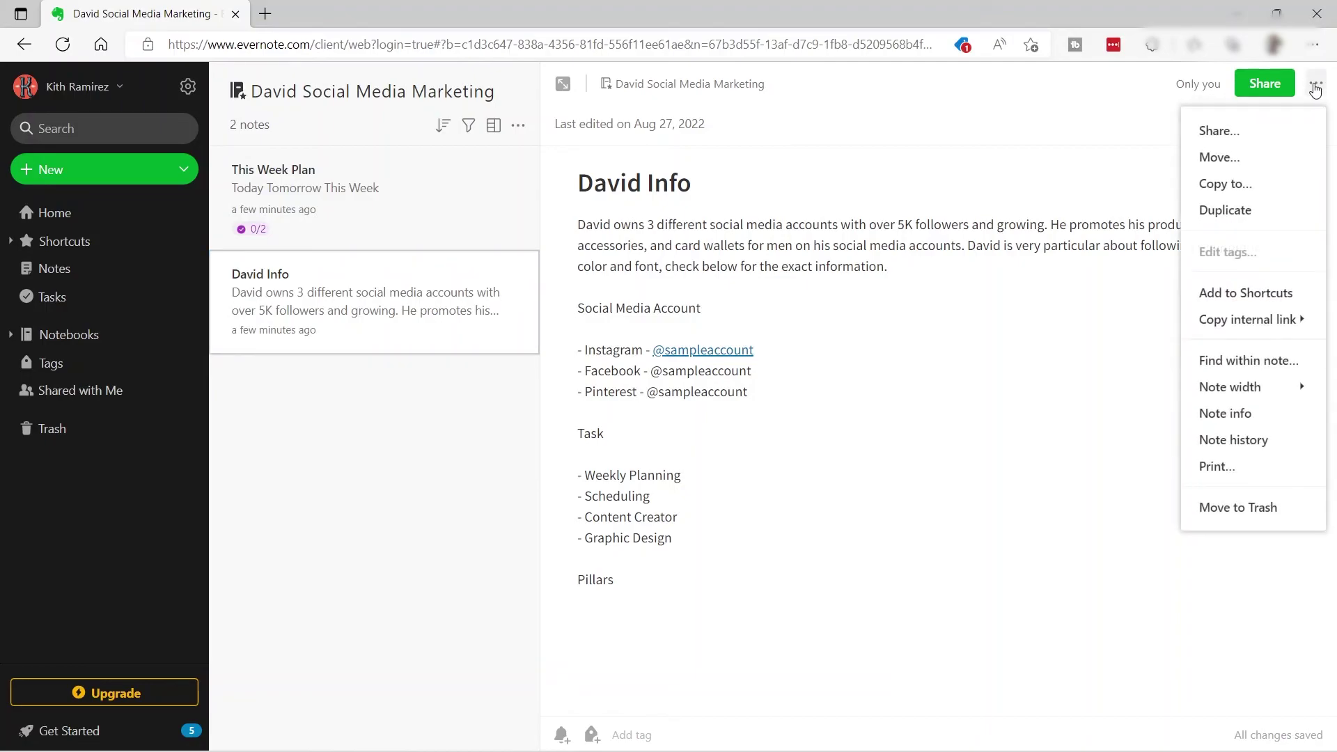
left_click(1256, 333)
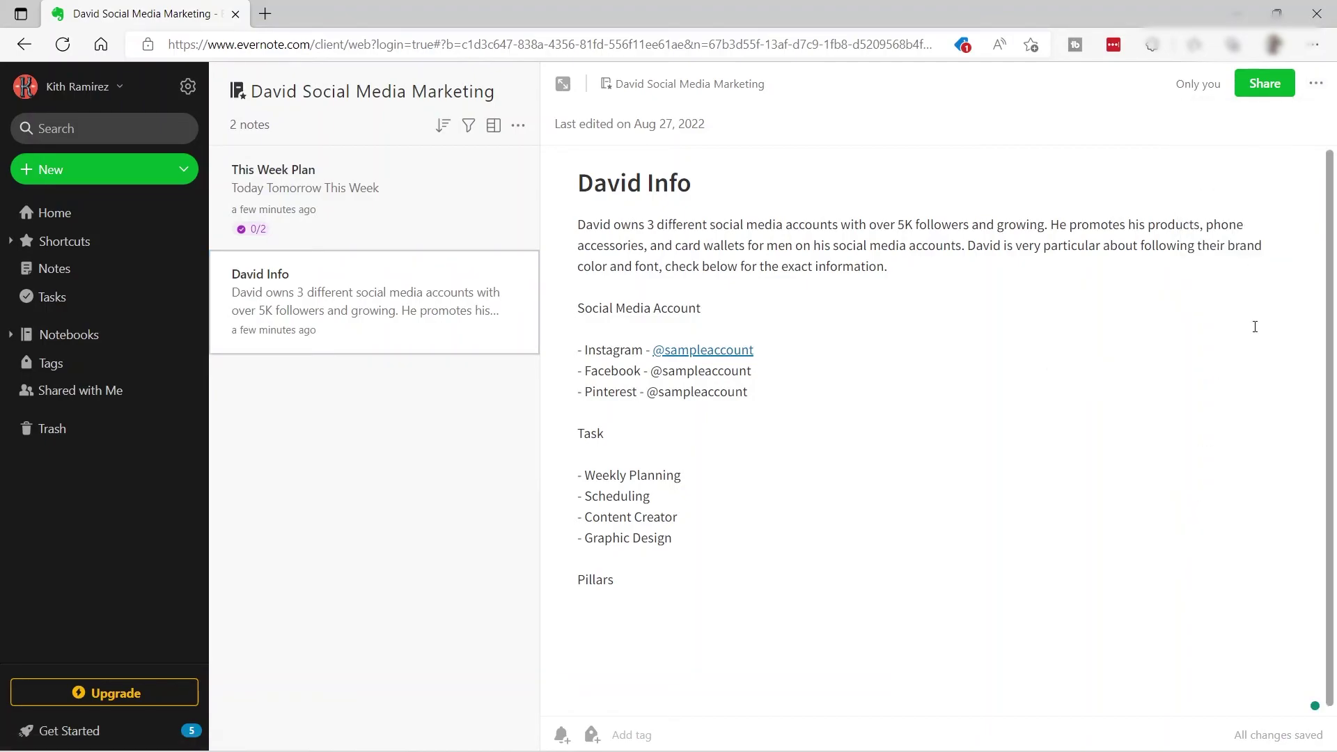
left_click(1316, 85)
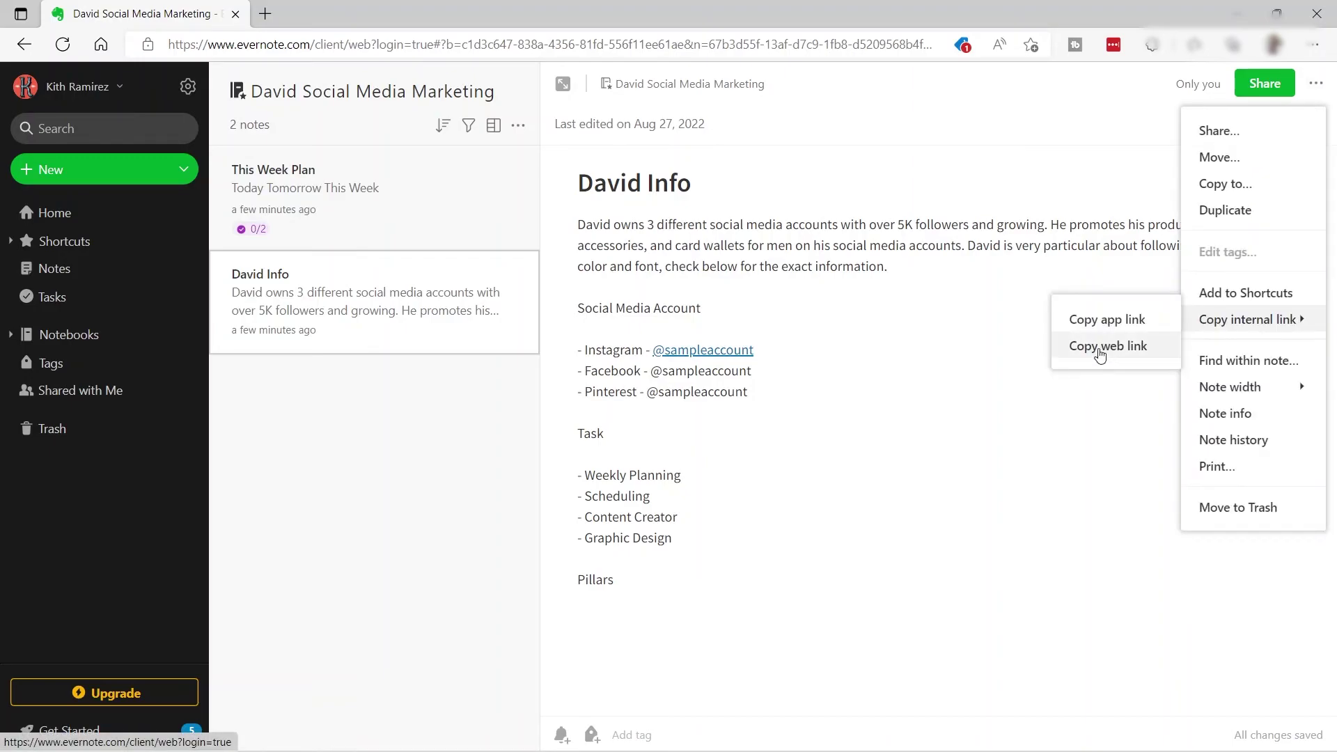
left_click(1100, 347)
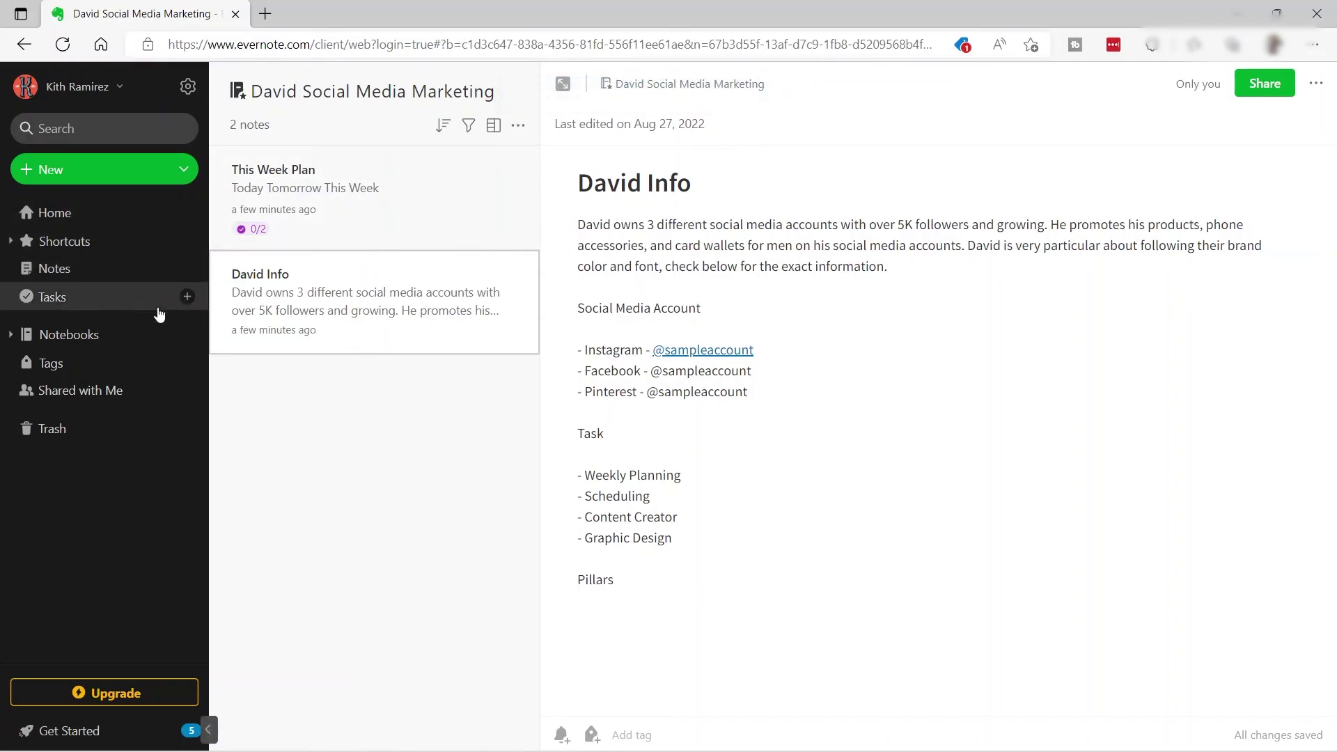
left_click(117, 336)
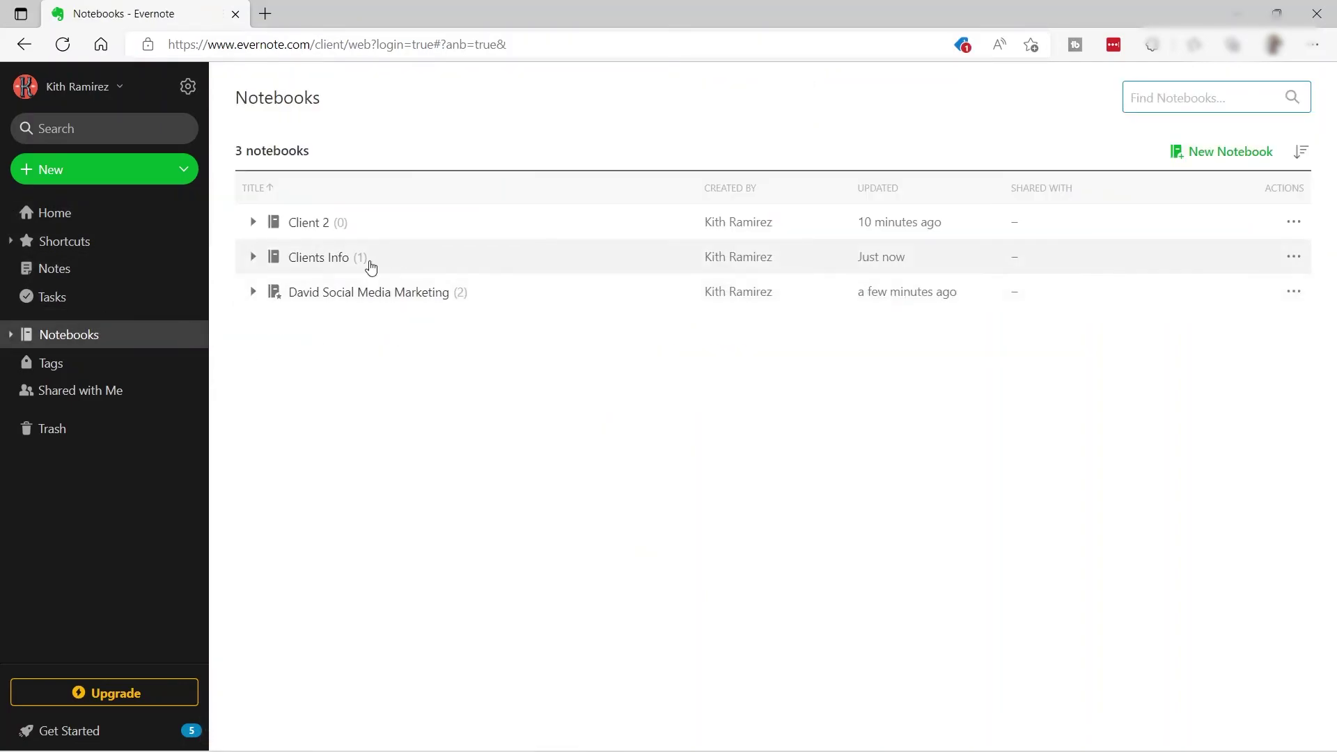
- In the Clients note, link the client's name to the pasted Info note URL and follow it
left_click(397, 265)
left_click(397, 266)
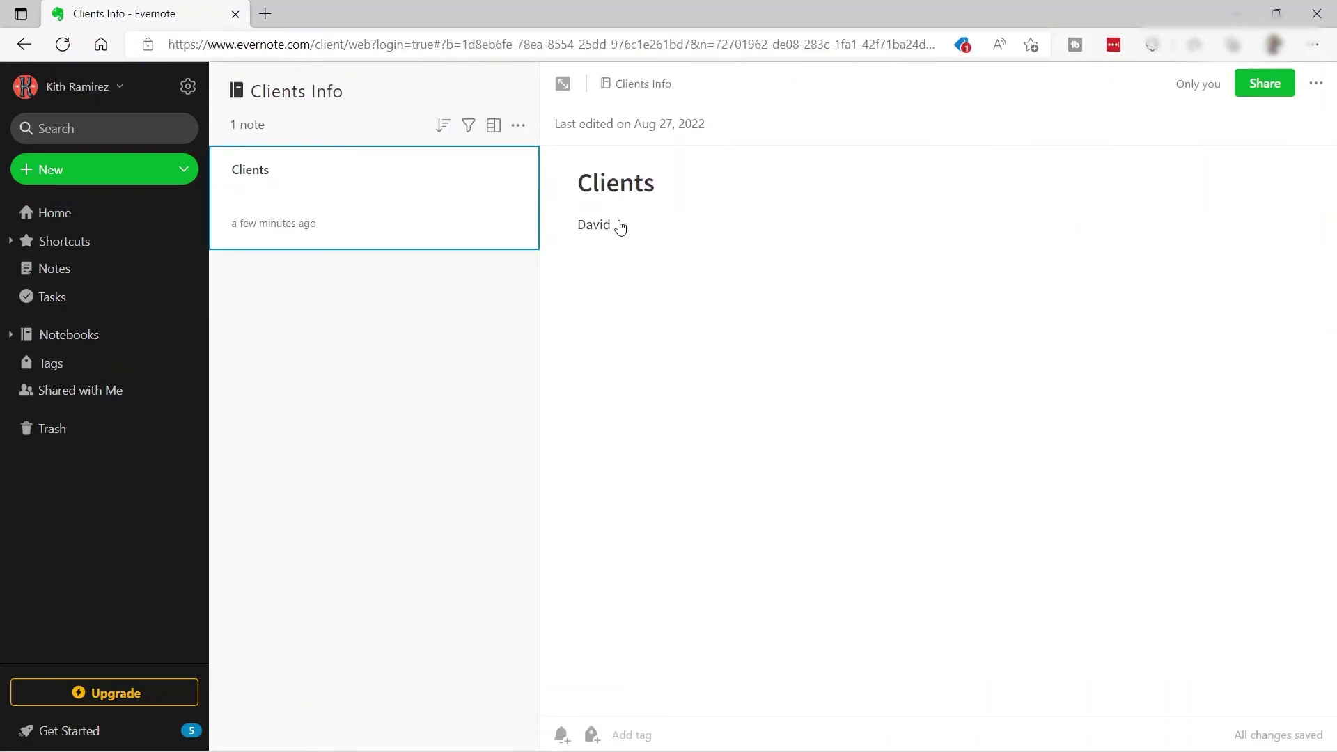
left_click_drag(564, 230, 624, 237)
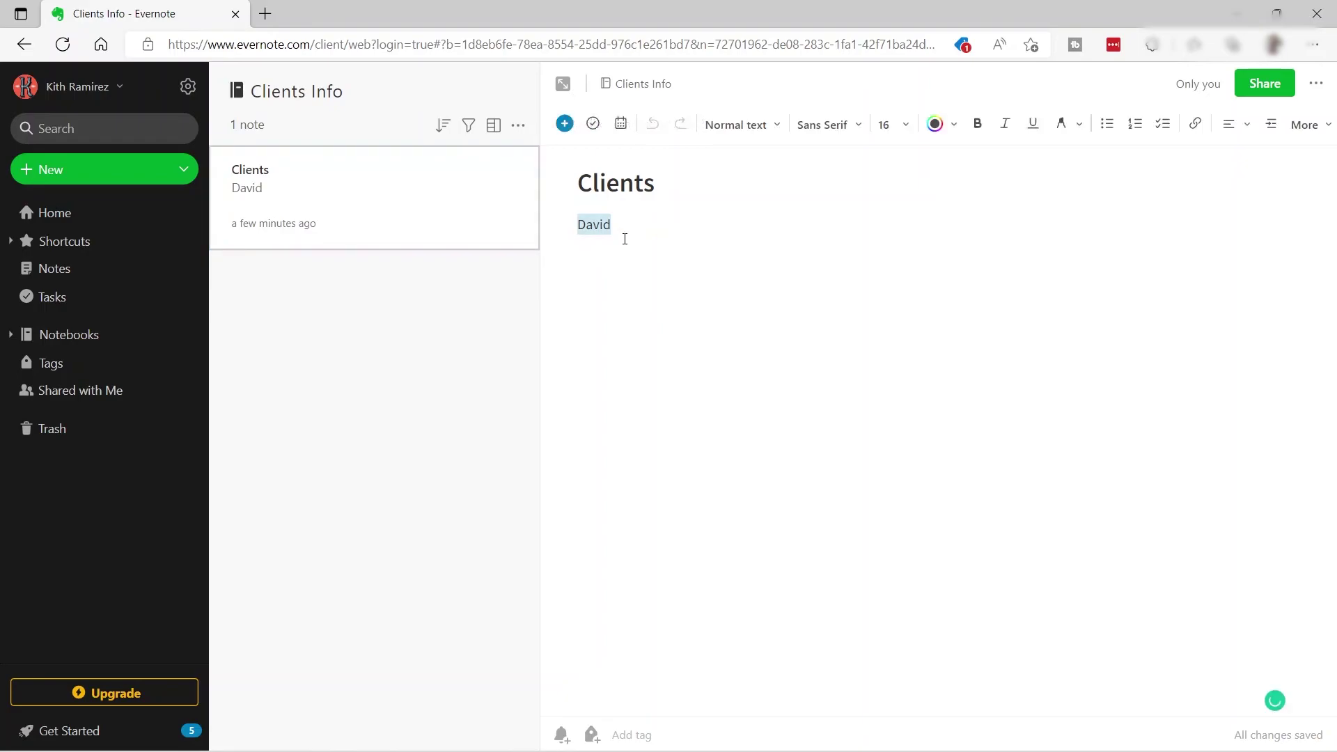
left_click(1197, 125)
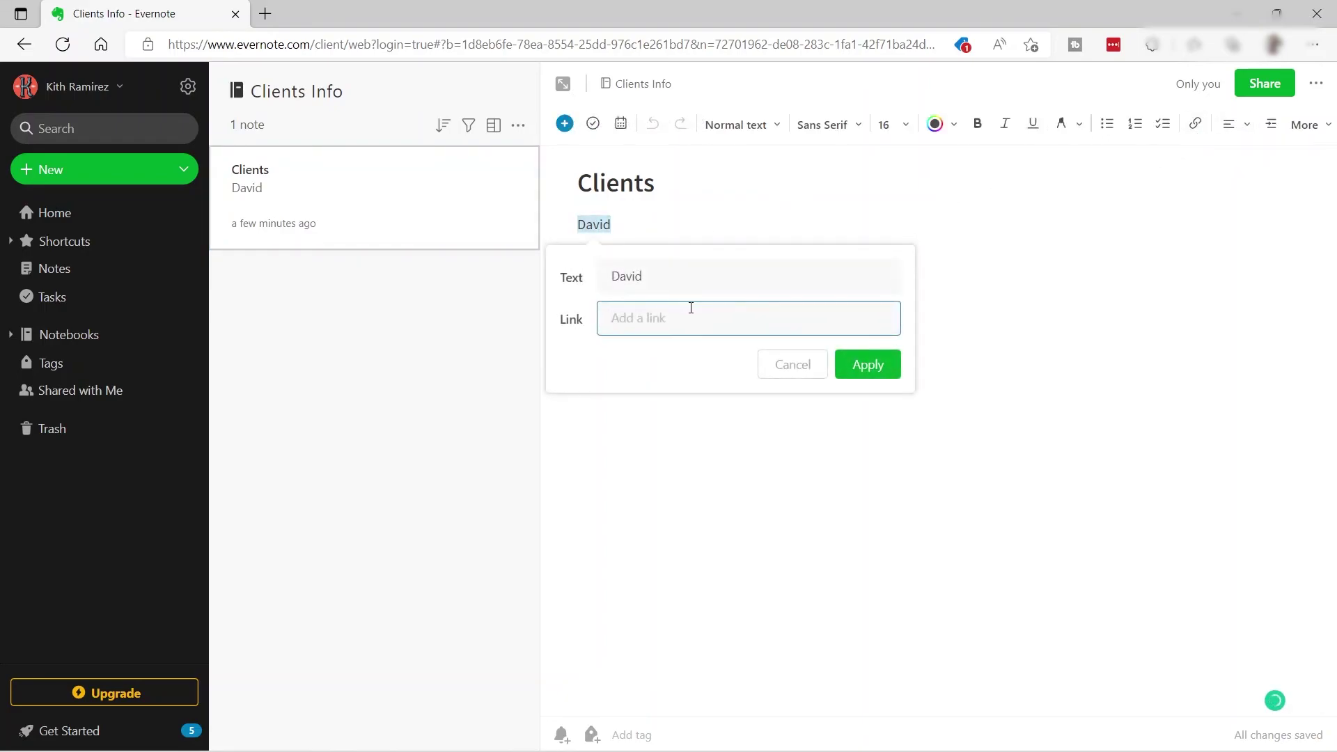
key("ctrl+v")
left_click(871, 365)
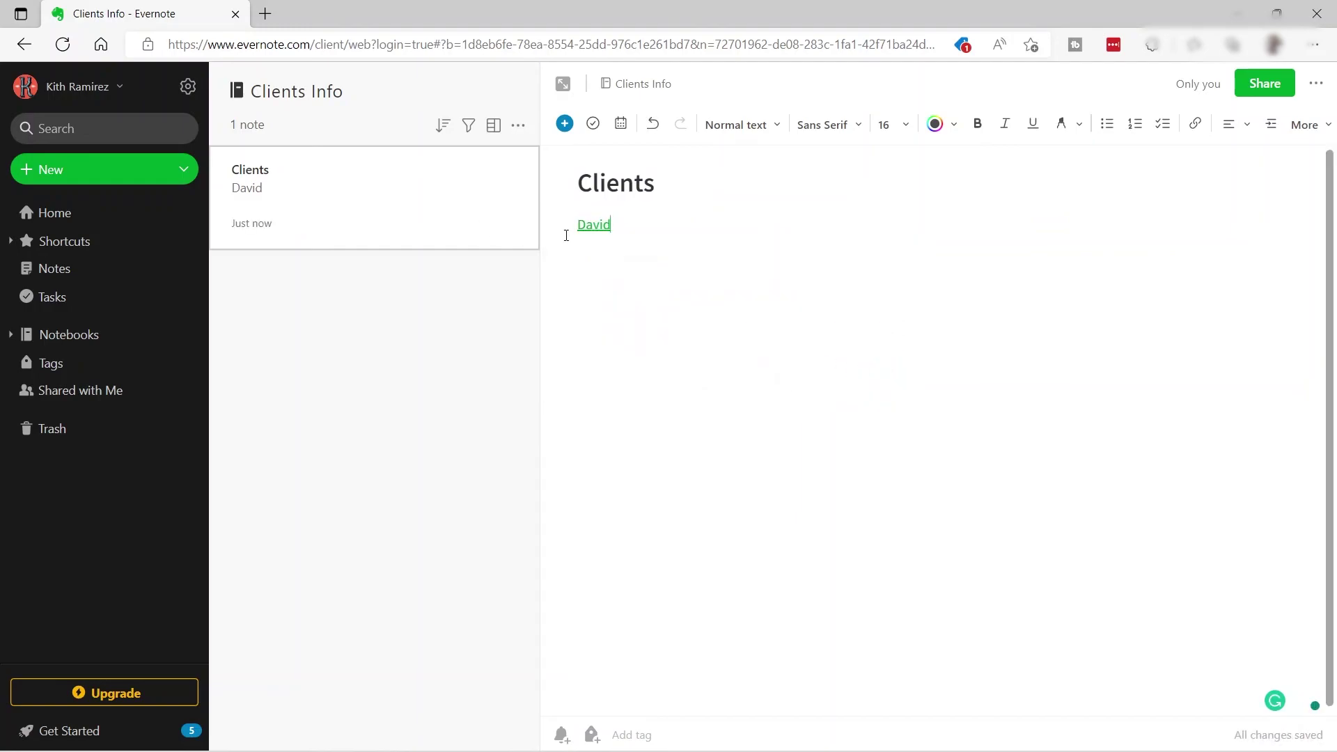
left_click(598, 233)
left_click(598, 234)
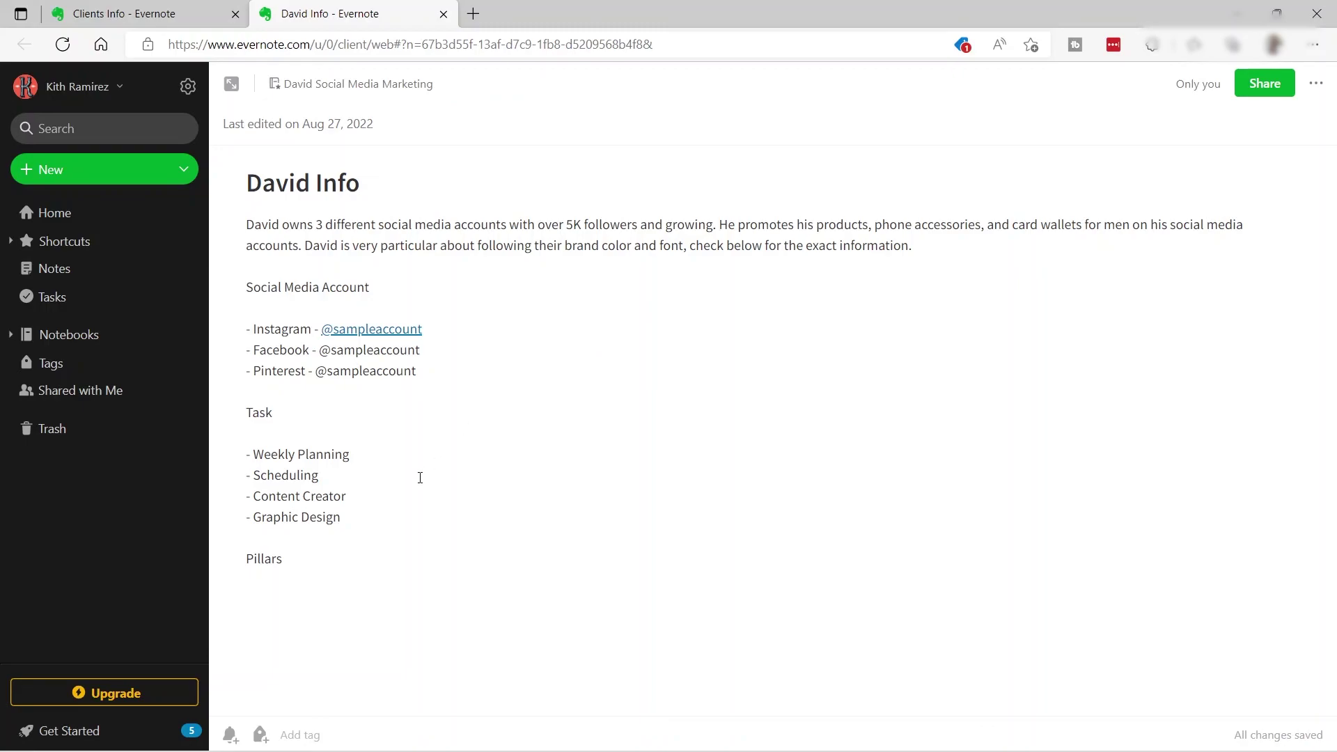
- Select all the text in the client's Info note
left_click_drag(371, 553, 303, 273)
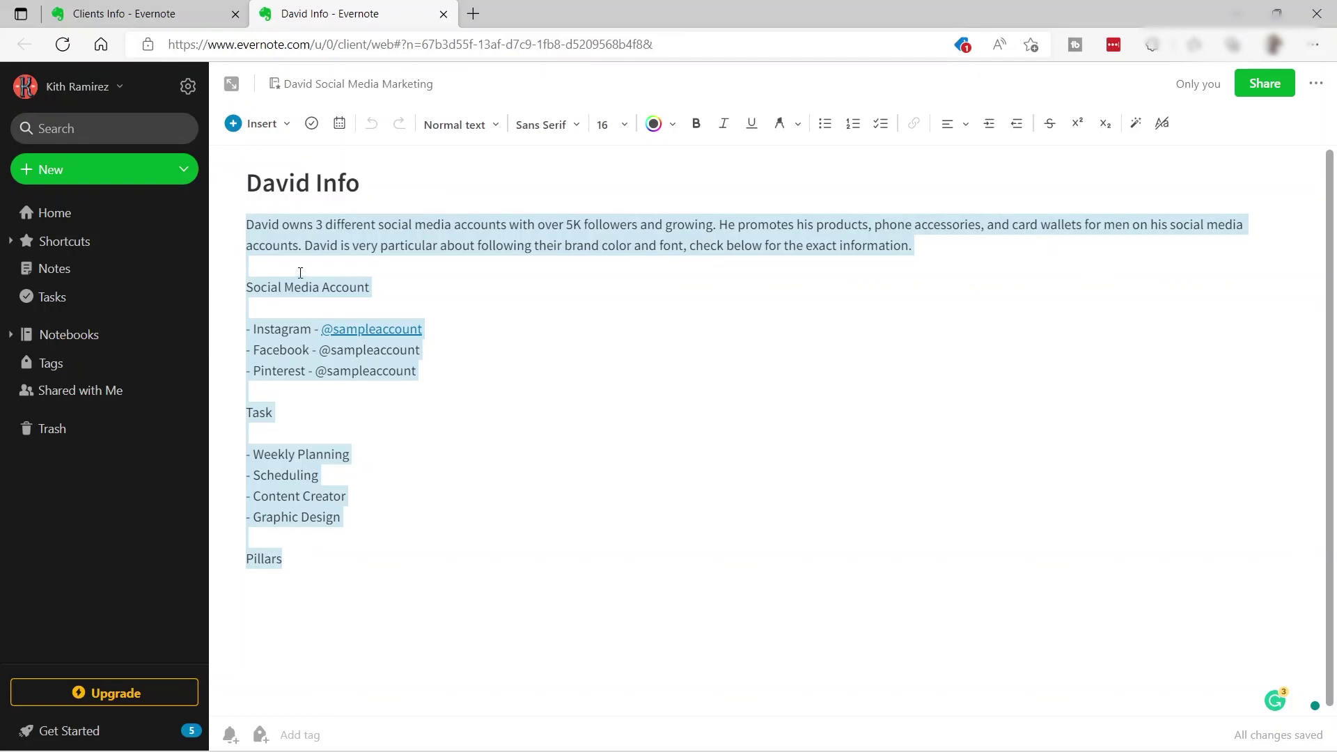
- Search all notes for 'task' and open the This Week Plan result
left_click(130, 130)
left_click(129, 273)
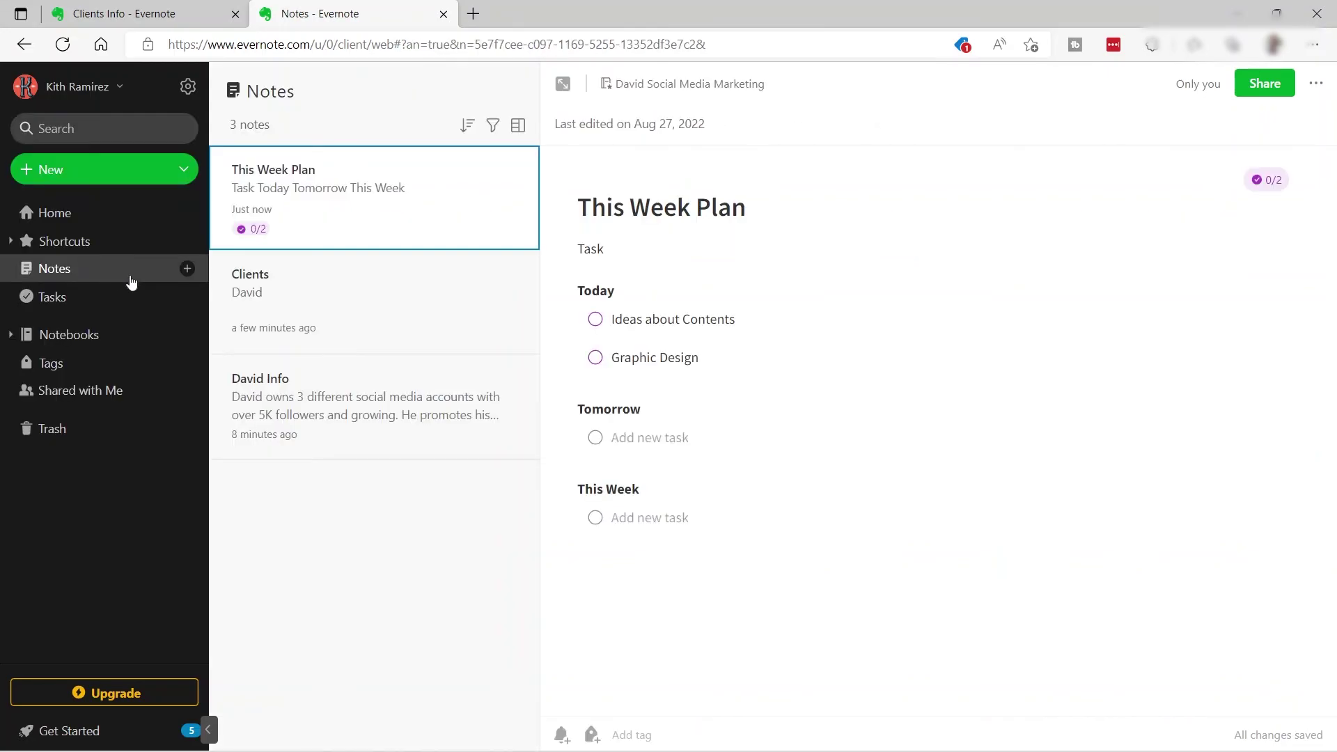
left_click(85, 129)
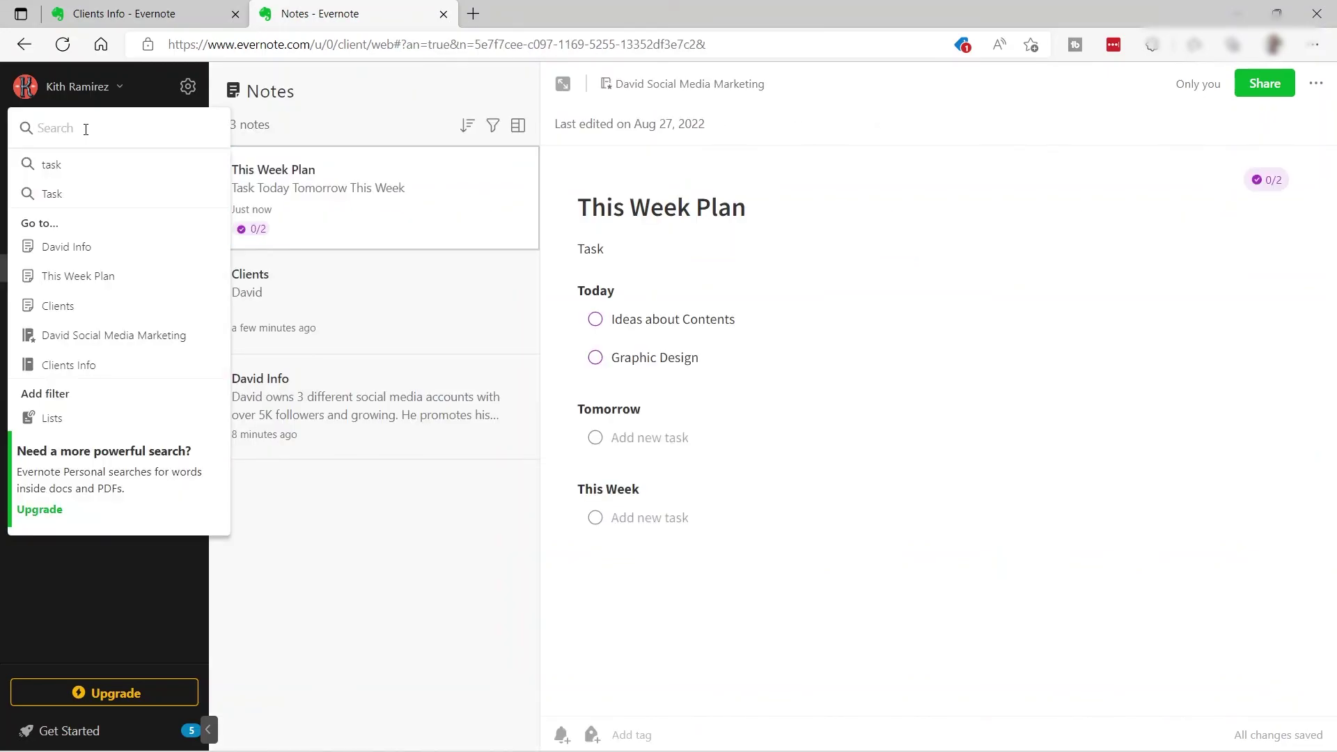
left_click(51, 164)
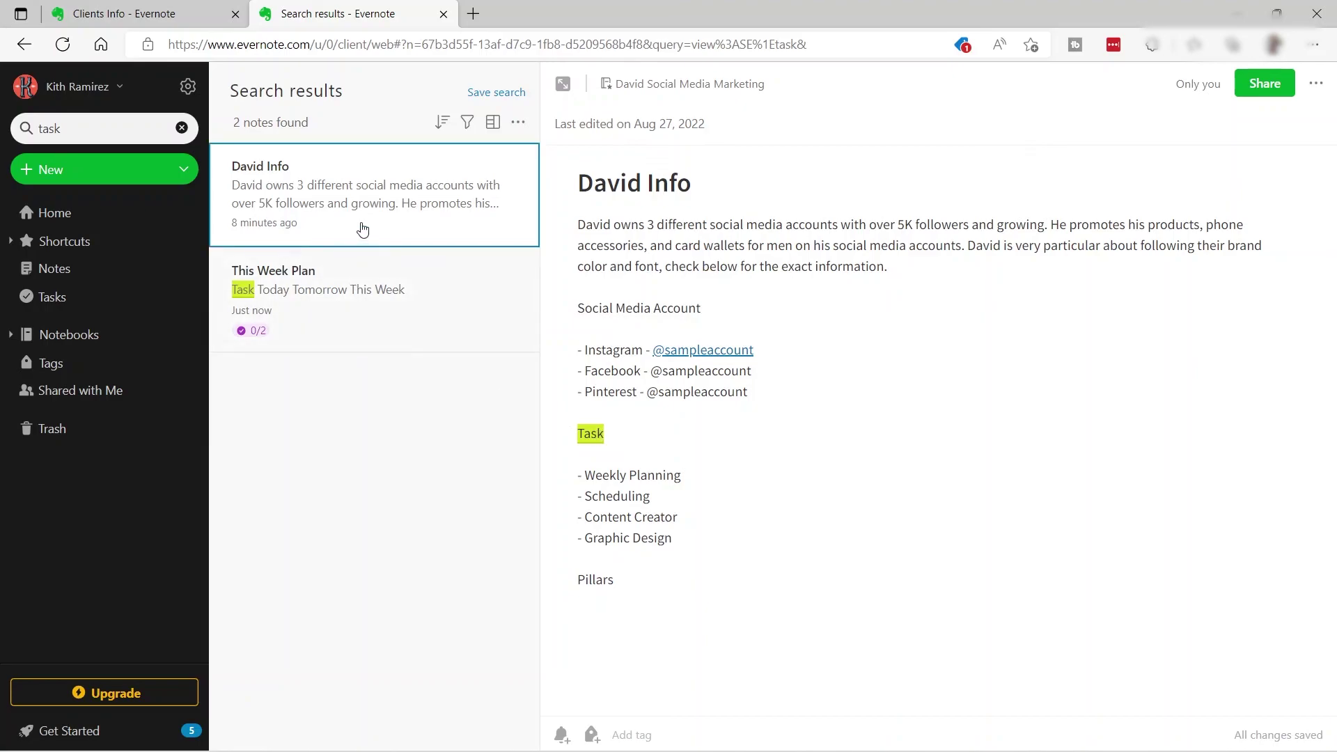
left_click(346, 268)
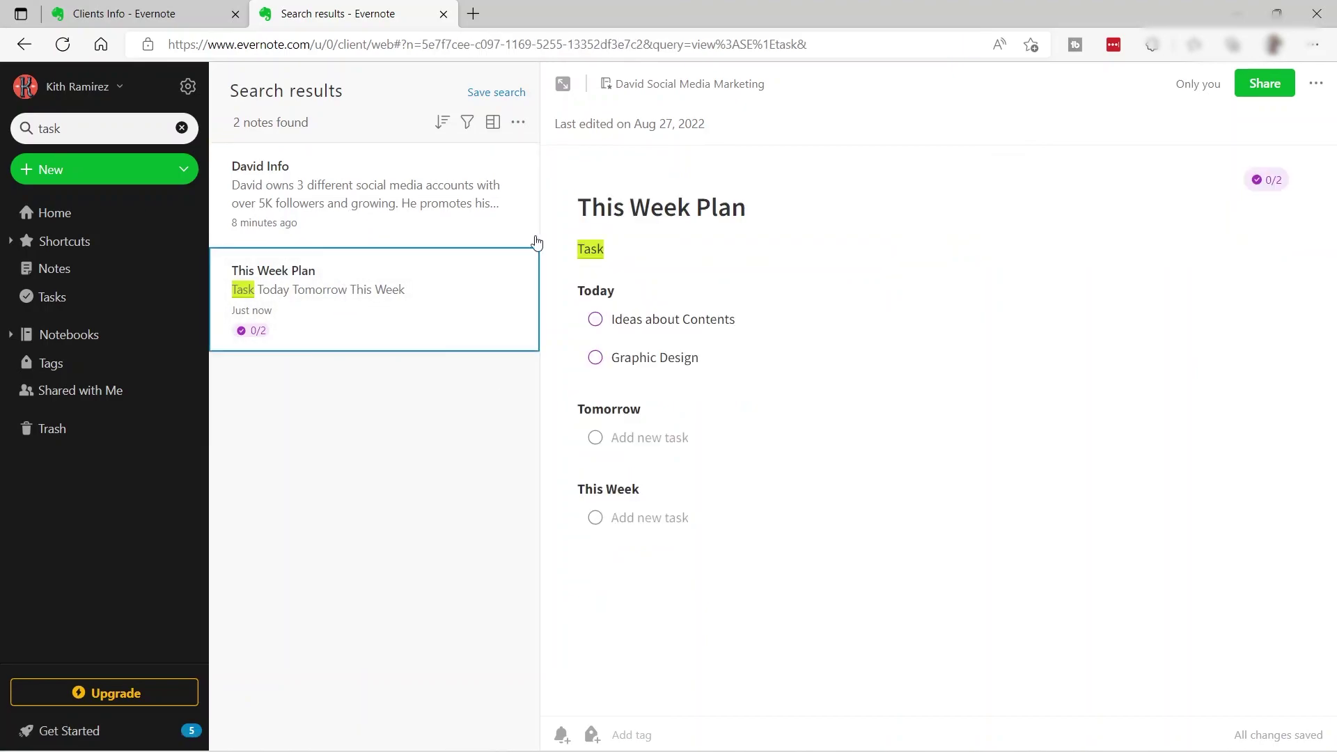